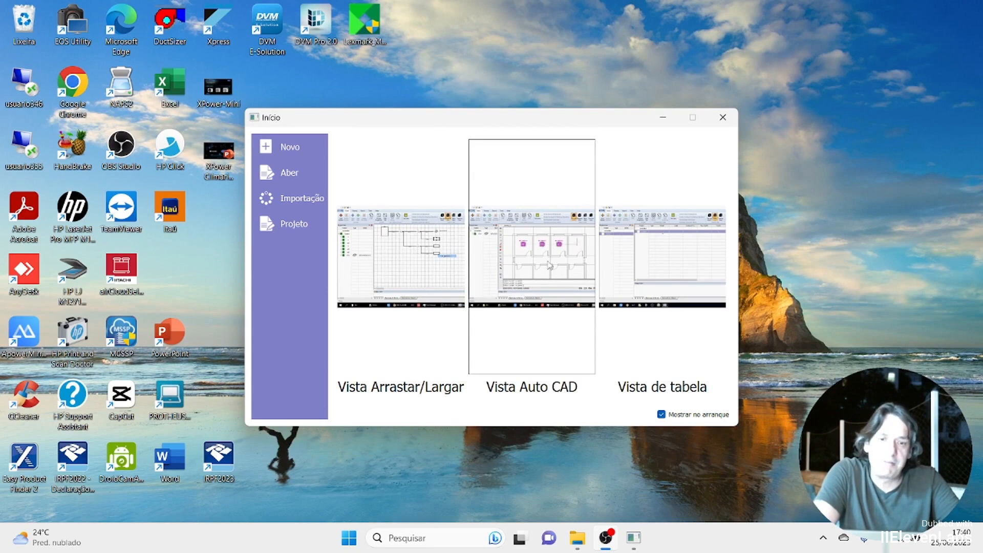
# - Start a project in the Auto CAD view and load the Tutorial JPG as the background drawing
pyautogui.click(549, 265)
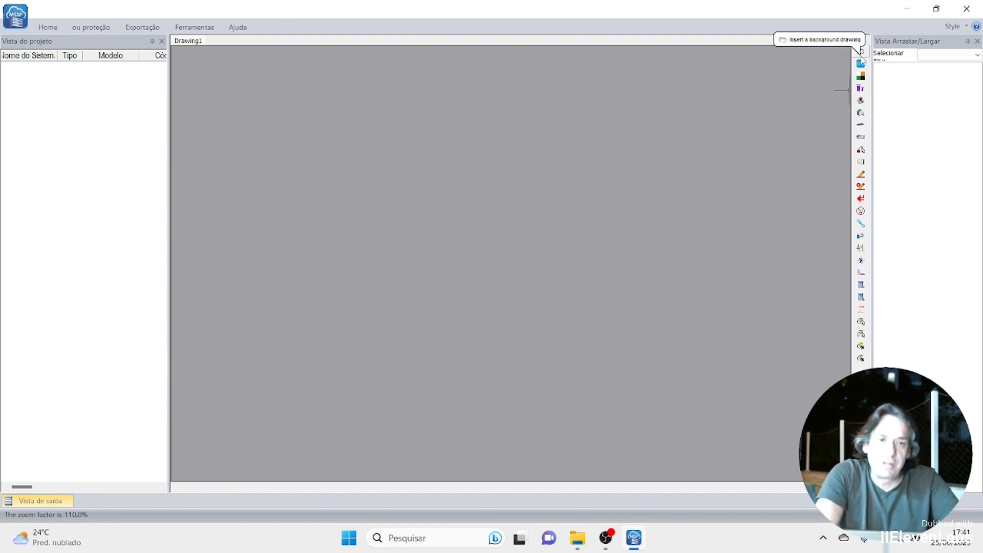
pyautogui.click(860, 51)
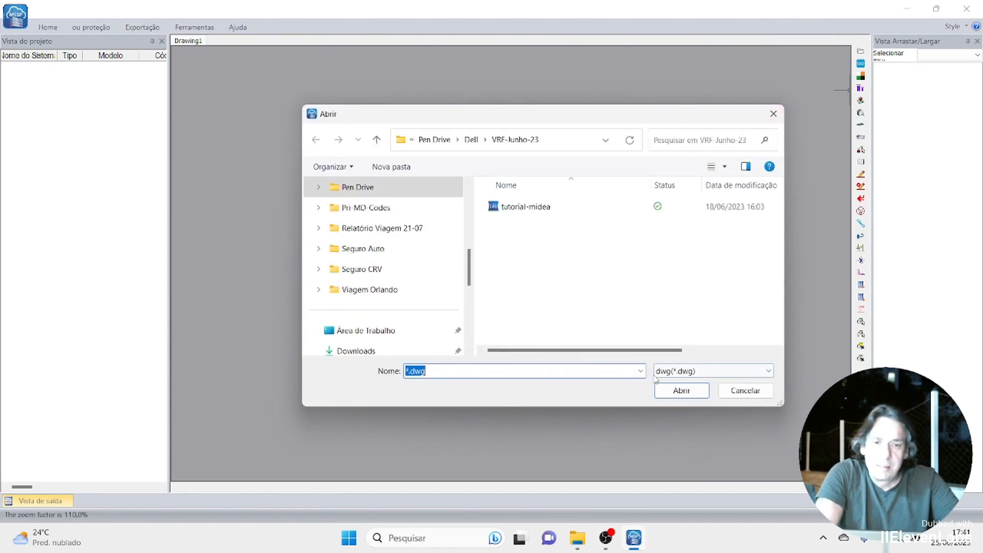
pyautogui.click(768, 377)
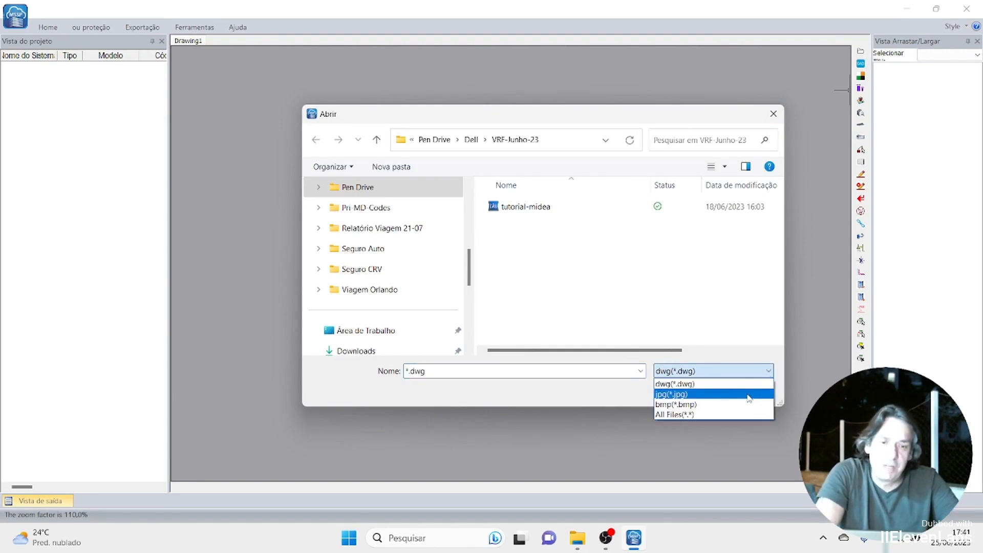
pyautogui.click(712, 394)
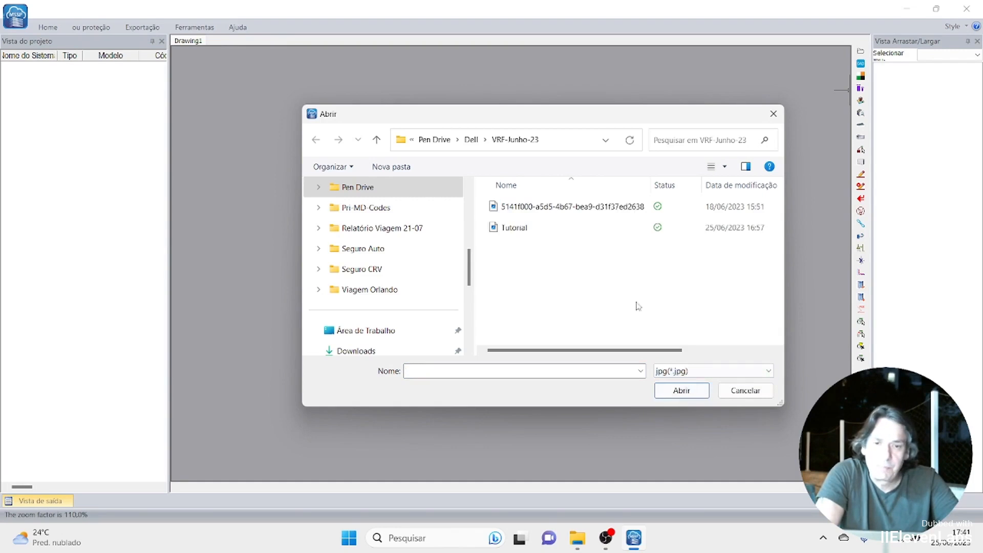
pyautogui.click(528, 229)
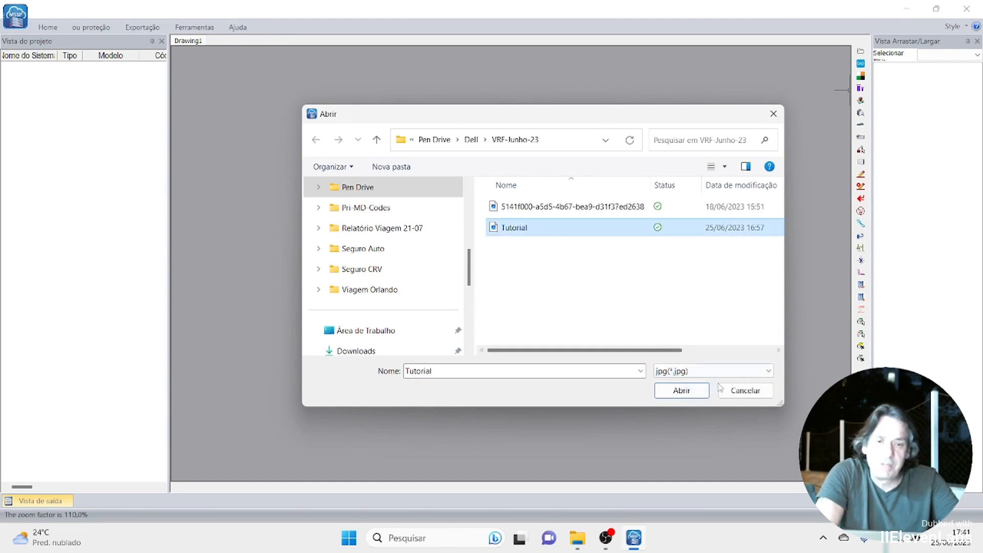
pyautogui.click(682, 390)
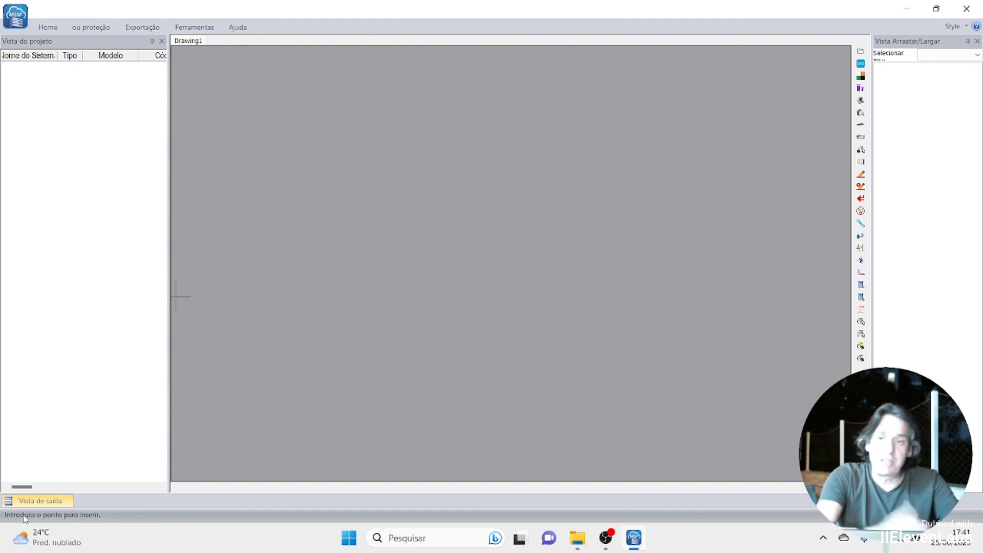
# - Insert the floor plan image near the middle of the drawing area and decline resizing it
pyautogui.moveTo(91, 529)
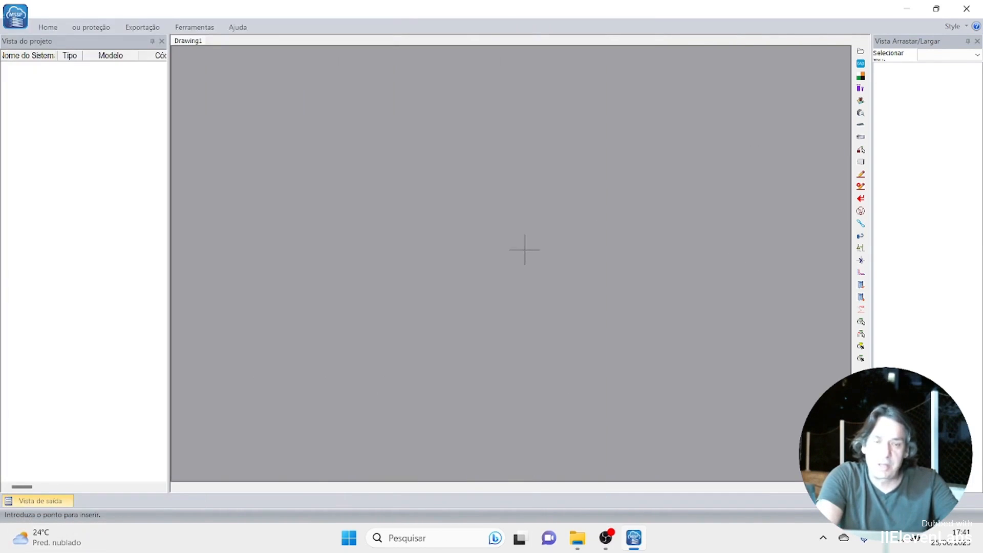
pyautogui.click(533, 247)
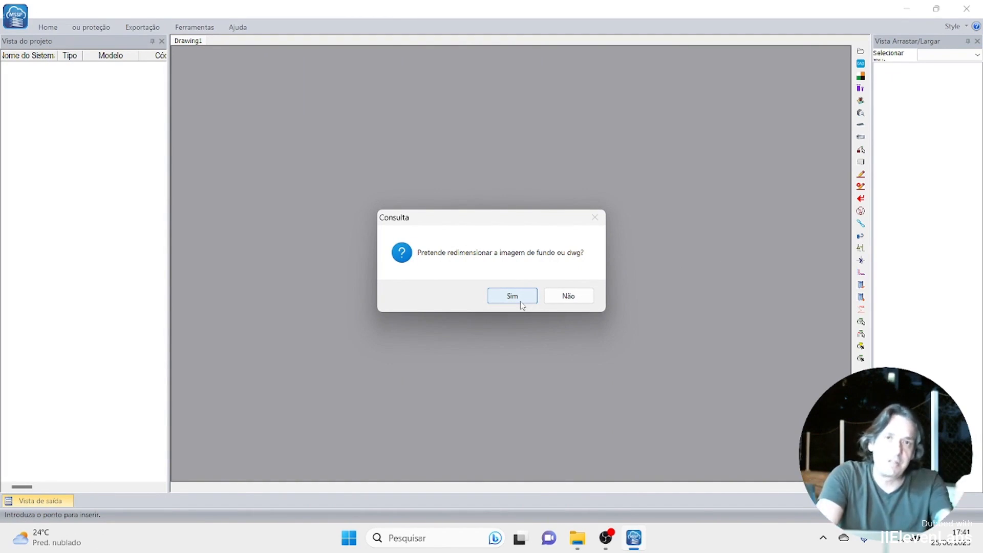
pyautogui.click(580, 297)
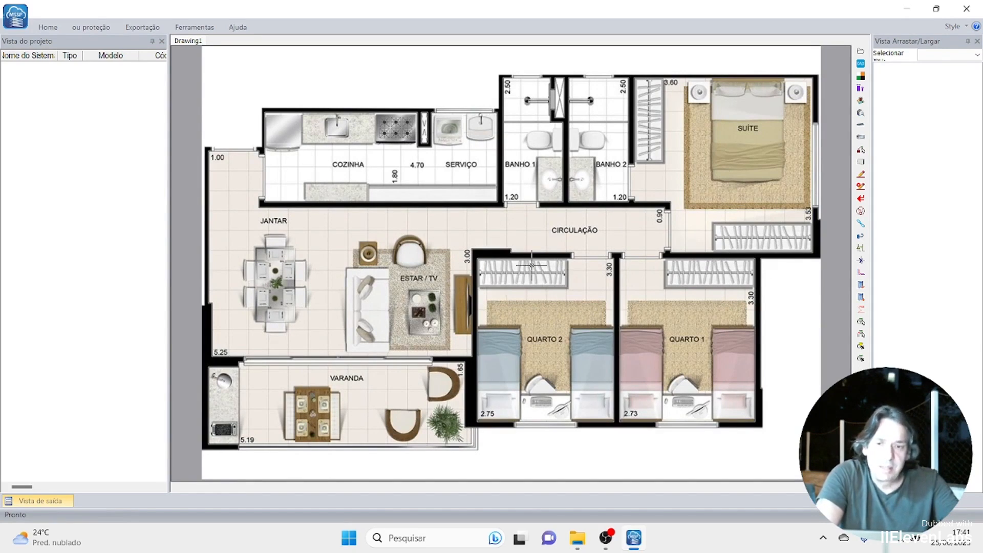
# - Start scaling the background and mark both ends of the 5.25 wall below the dining and living area
pyautogui.scroll(2, 525, 264)
pyautogui.scroll(-4, 525, 264)
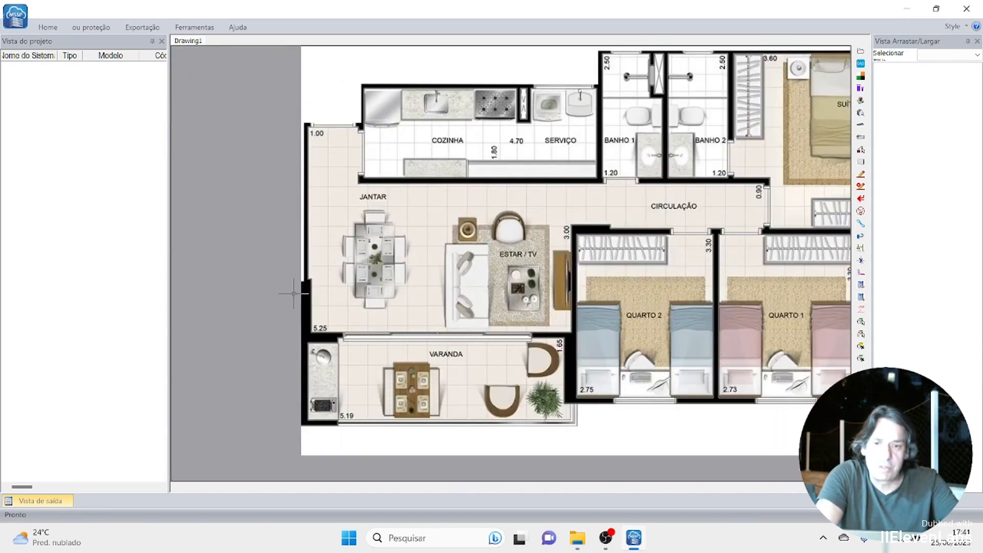
pyautogui.scroll(2, 322, 322)
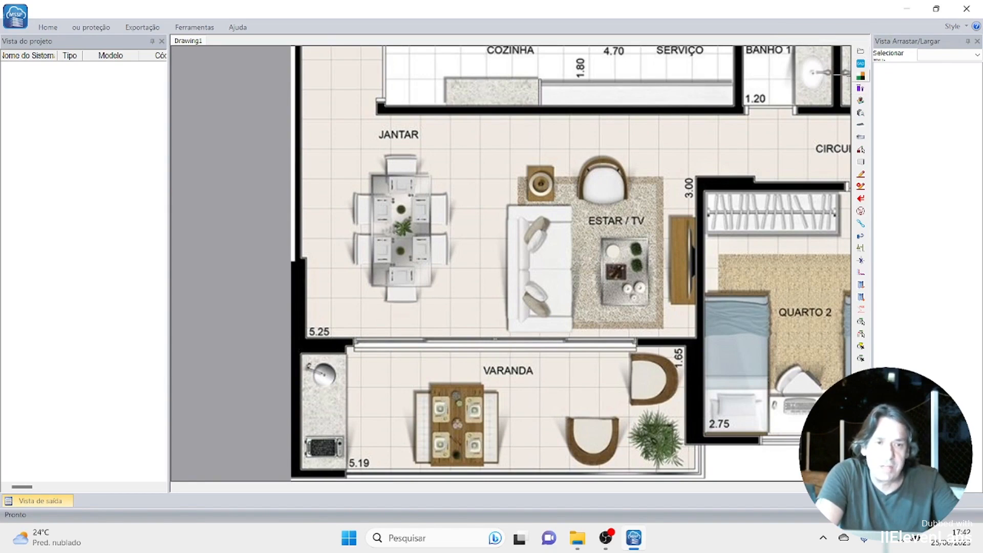
pyautogui.click(862, 89)
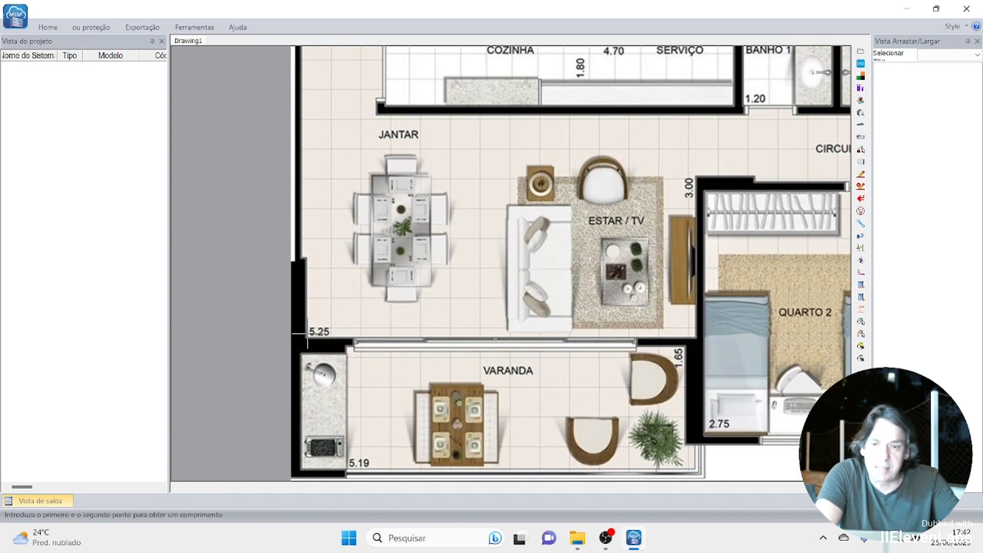
pyautogui.scroll(2, 307, 333)
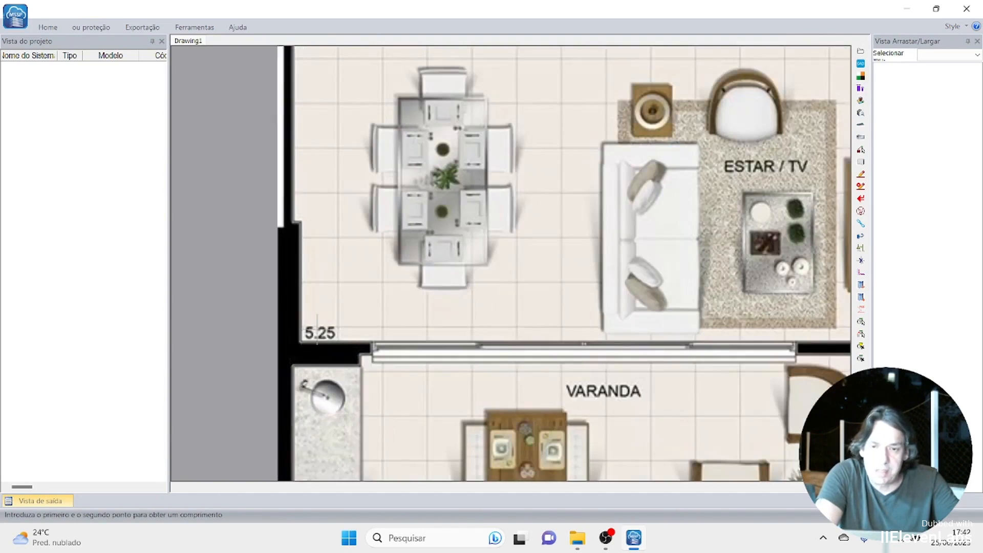
pyautogui.scroll(2, 318, 330)
pyautogui.scroll(-4, 323, 330)
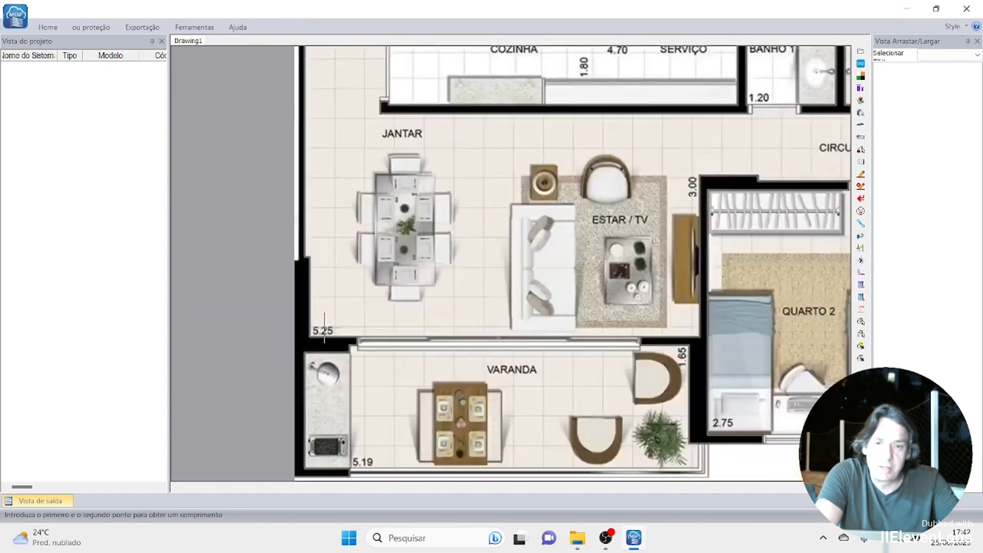
pyautogui.scroll(5, 323, 331)
pyautogui.scroll(-2, 307, 334)
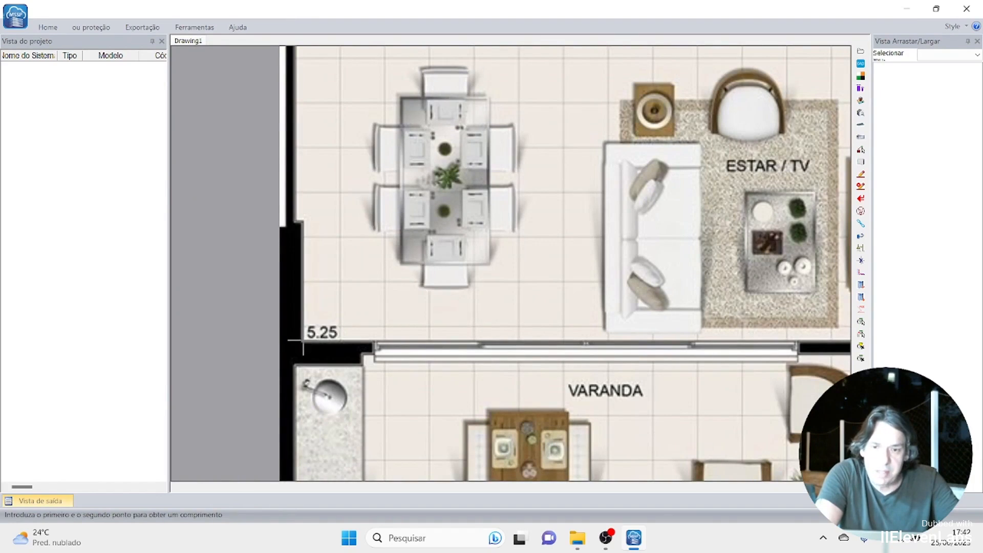
pyautogui.click(303, 342)
pyautogui.scroll(-2, 461, 307)
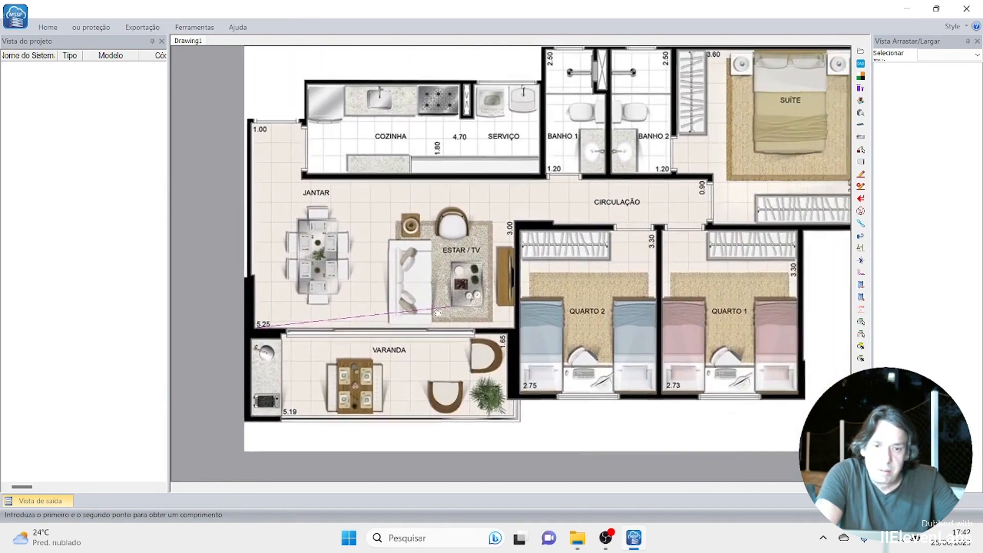
pyautogui.scroll(5, 471, 338)
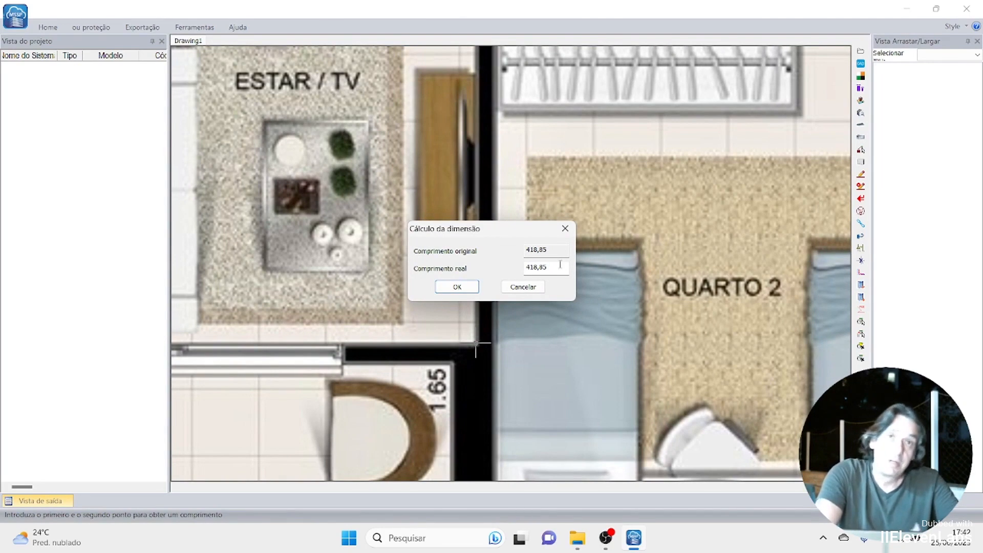
# - Set the marked wall's real length to 5250 and apply the rescaling to the floor plan image
pyautogui.moveTo(560, 265); pyautogui.dragTo(525, 266)
pyautogui.write('5250')
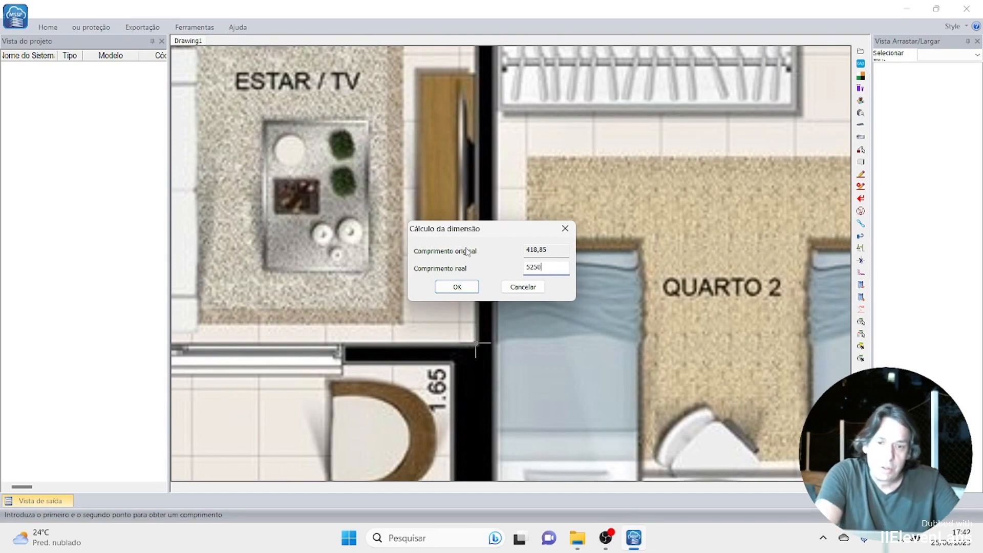
pyautogui.click(457, 287)
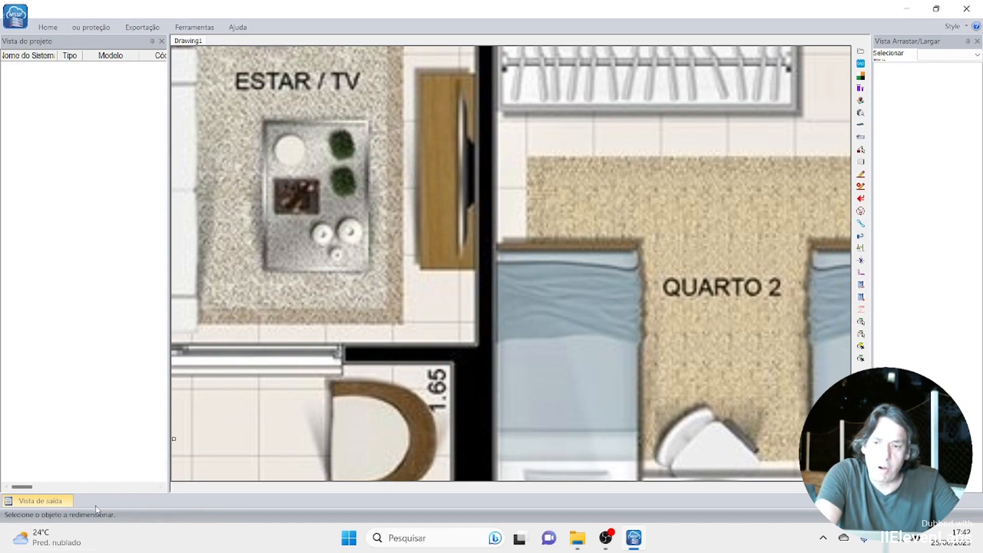
pyautogui.scroll(-3, 645, 184)
pyautogui.scroll(-5, 645, 183)
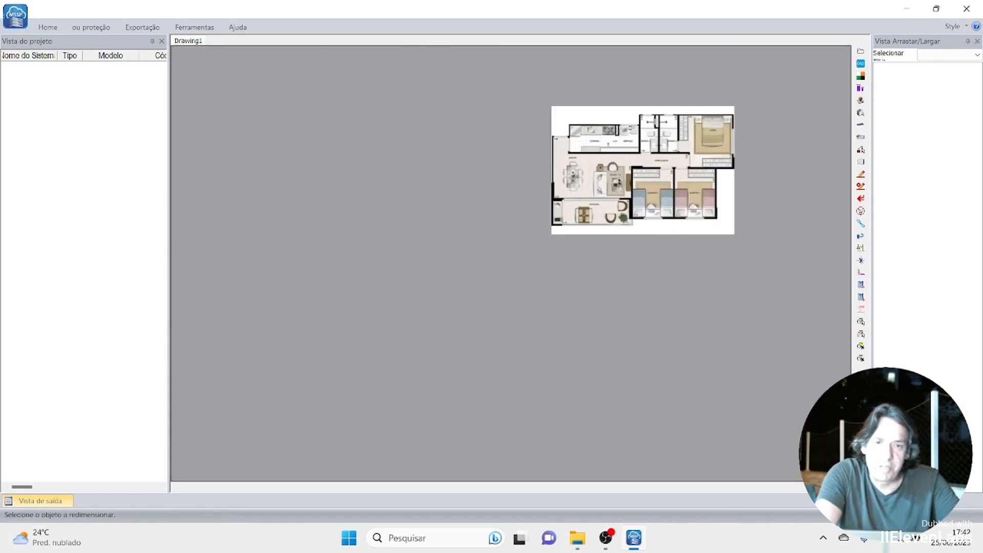
pyautogui.scroll(2, 630, 128)
pyautogui.click(596, 97)
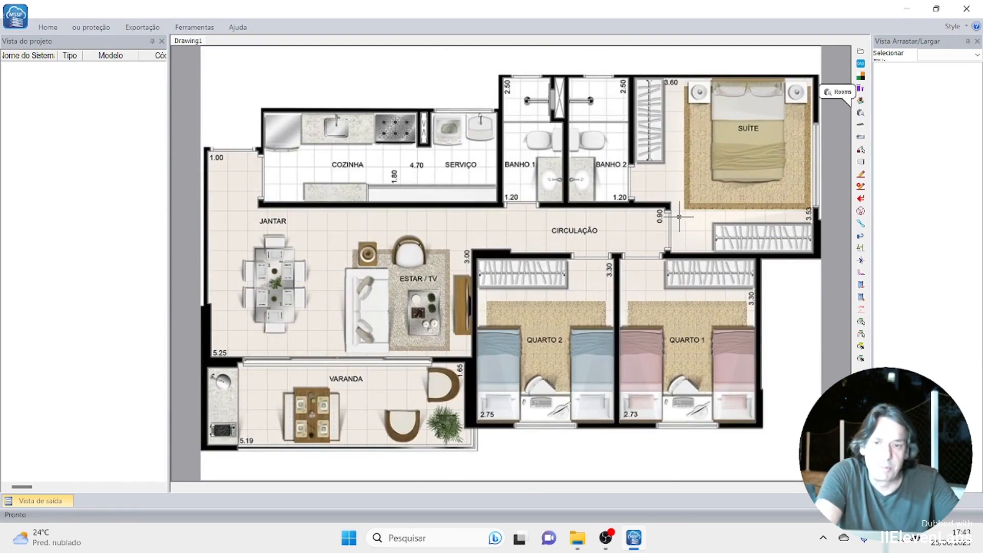
# - Measure the 5.25 wall of the dining and living area again to check the scale, without rescaling
pyautogui.scroll(3, 678, 216)
pyautogui.scroll(3, 495, 221)
pyautogui.moveTo(368, 250); pyautogui.dragTo(759, 195, button='middle')
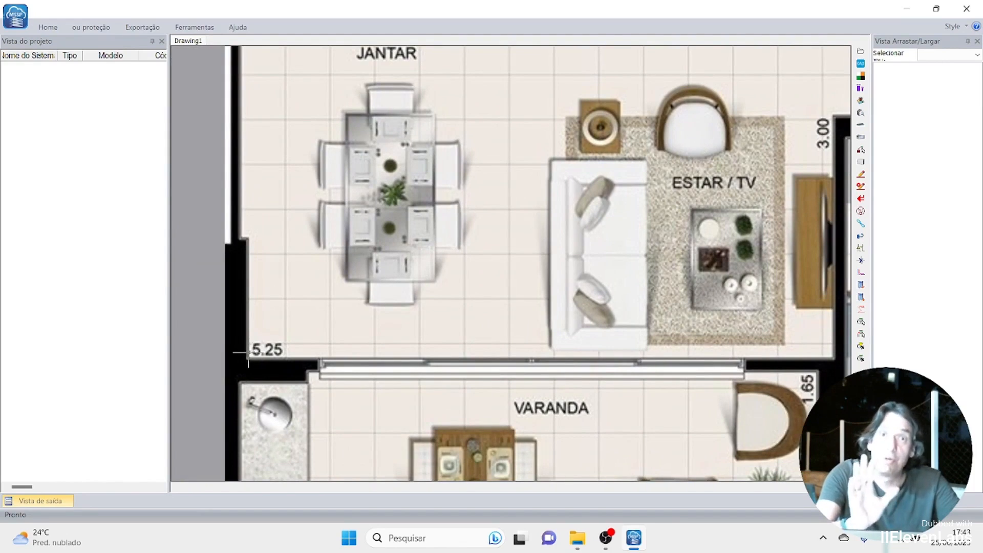
pyautogui.click(861, 99)
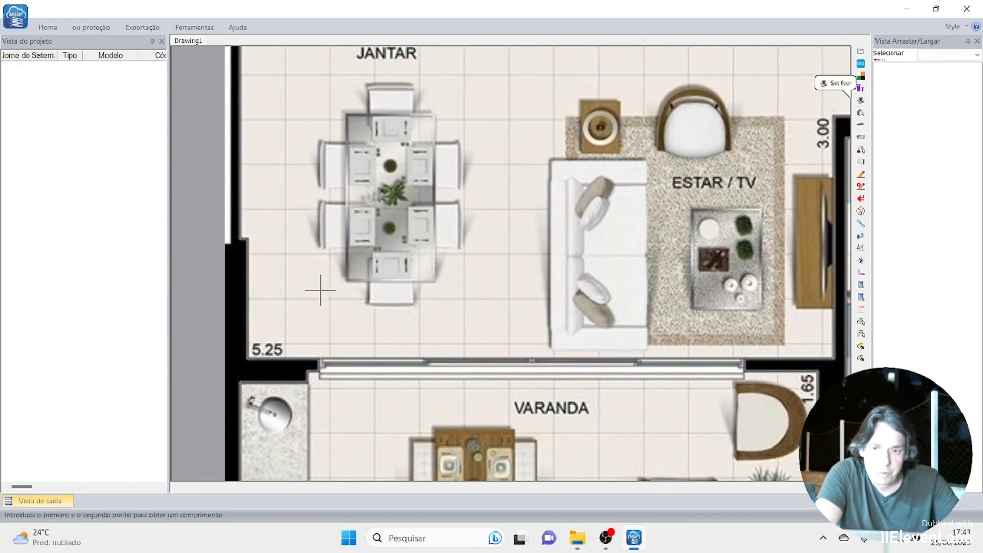
pyautogui.click(248, 357)
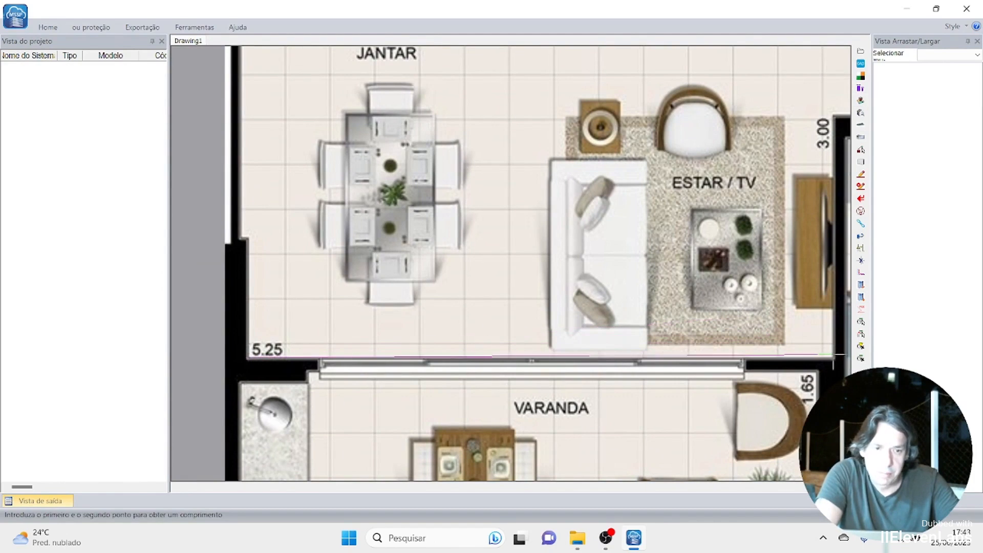
pyautogui.click(834, 357)
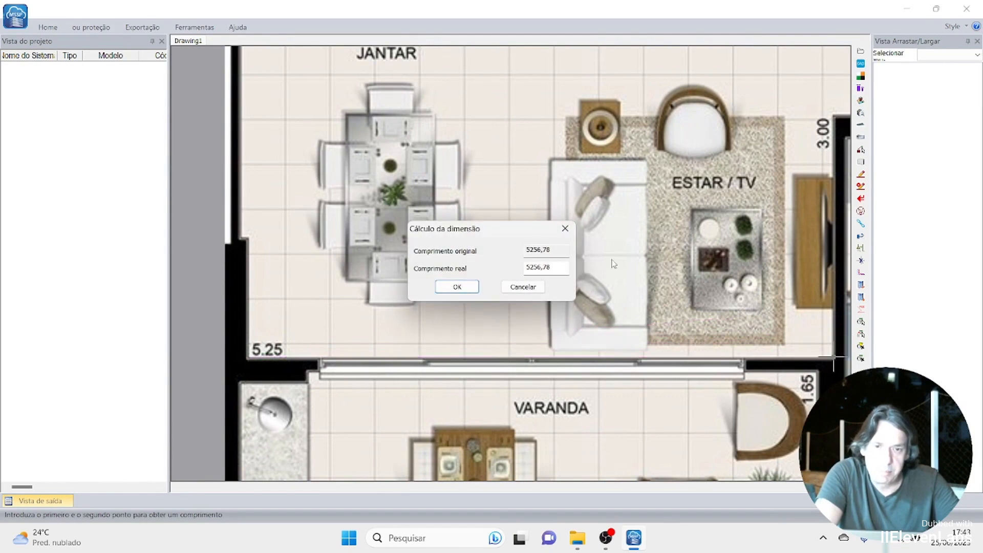
pyautogui.click(565, 229)
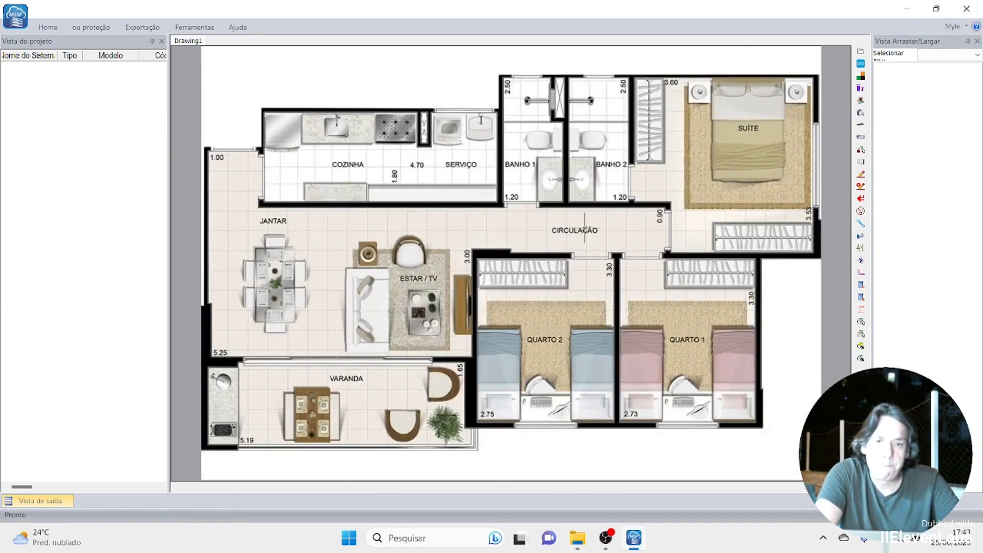
pyautogui.scroll(-1, 585, 227)
pyautogui.scroll(1, 585, 227)
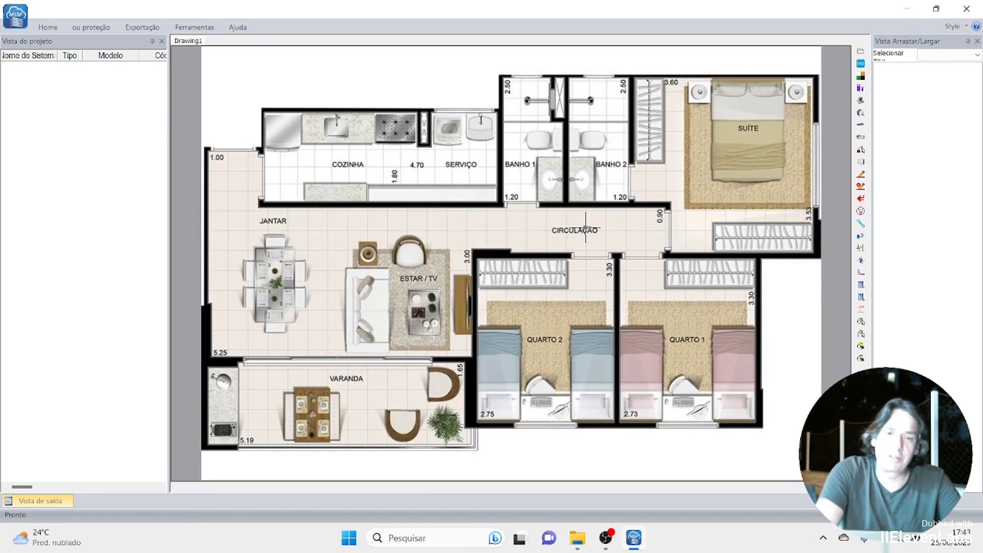
pyautogui.moveTo(513, 274); pyautogui.dragTo(520, 274, button='middle')
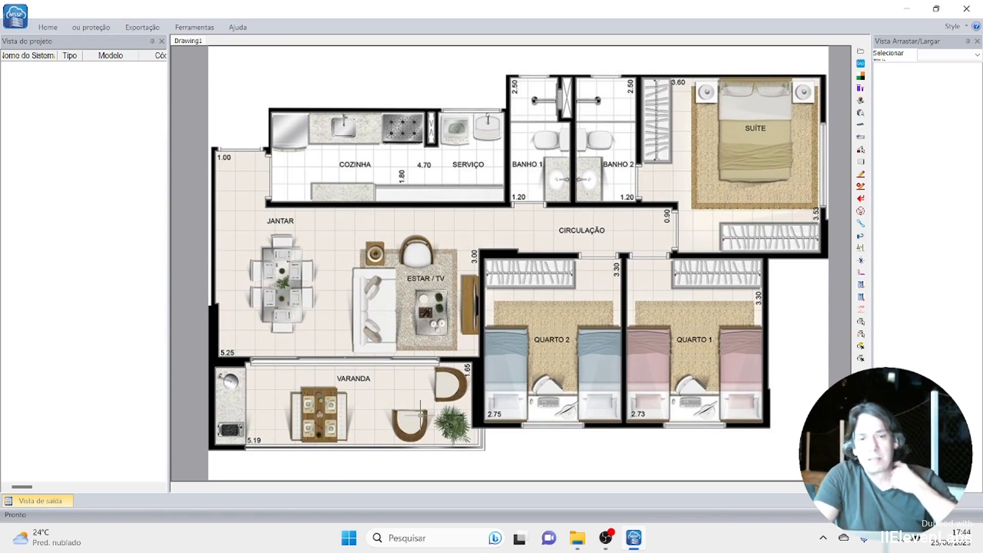
pyautogui.scroll(-1, 600, 281)
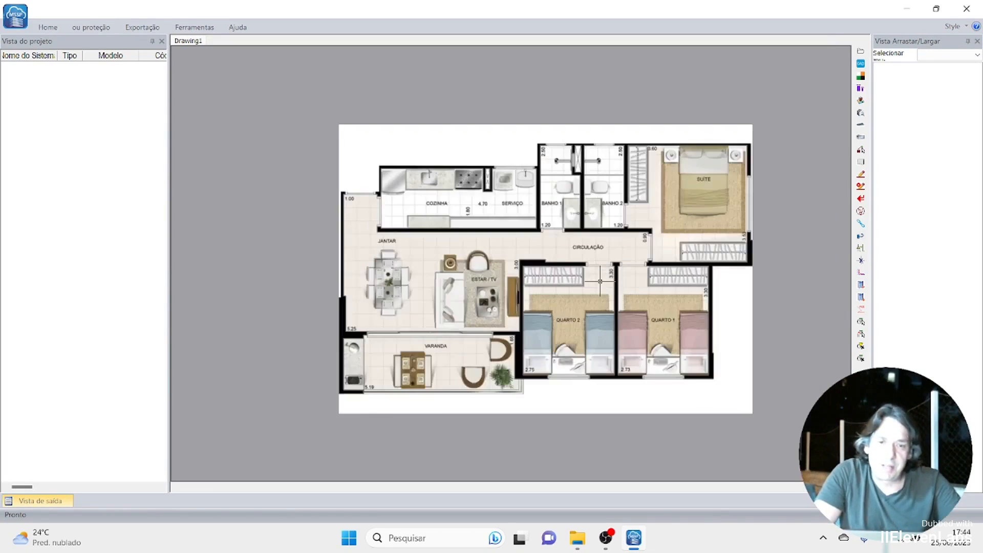
pyautogui.scroll(1, 600, 281)
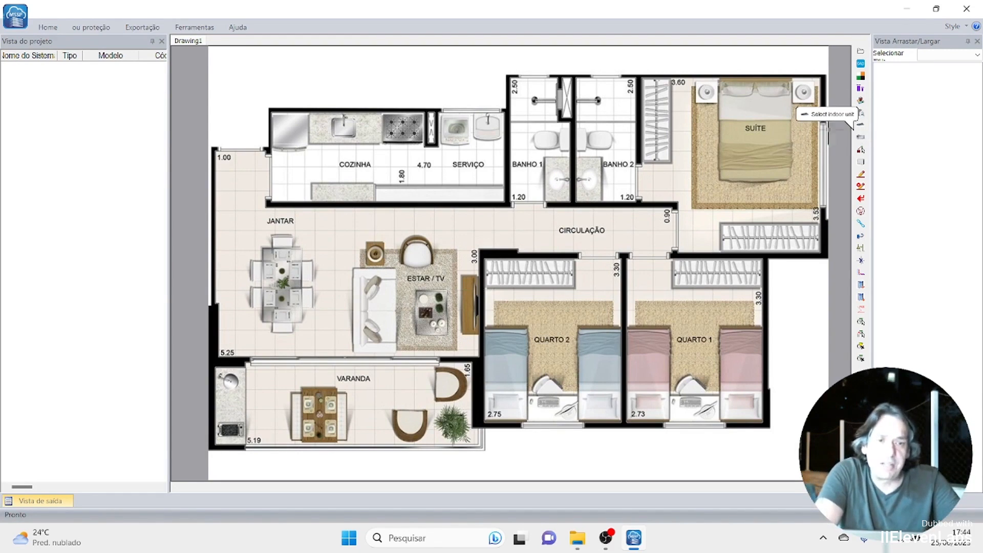
# - Start selecting a new indoor unit for the living and dining area and name it Sala
pyautogui.click(860, 124)
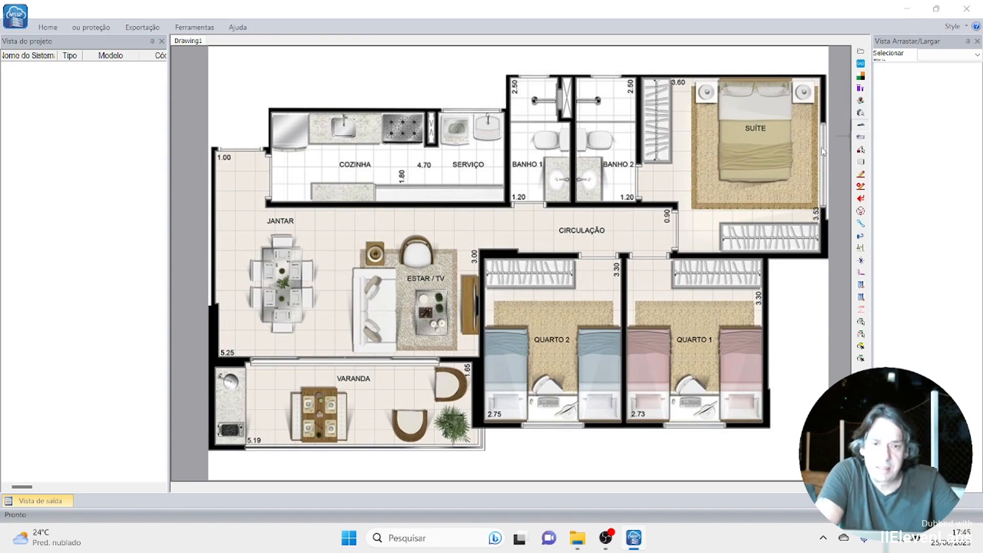
pyautogui.click(746, 182)
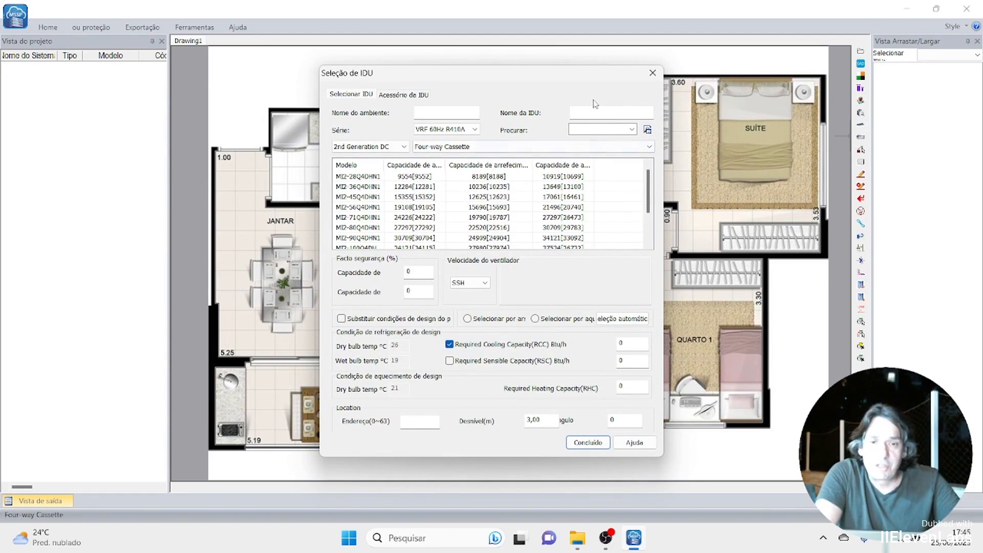
pyautogui.click(595, 115)
pyautogui.write('Sala')
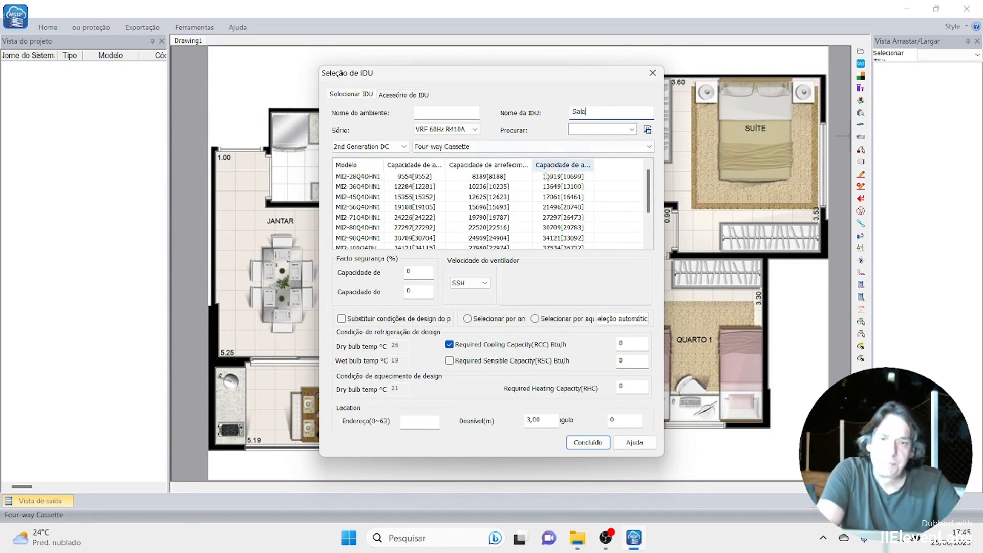
# - Choose the Four-way Cassette model MI2-71Q4DHN1 for the Sala unit and place it between the dining table and the sofa
pyautogui.click(649, 147)
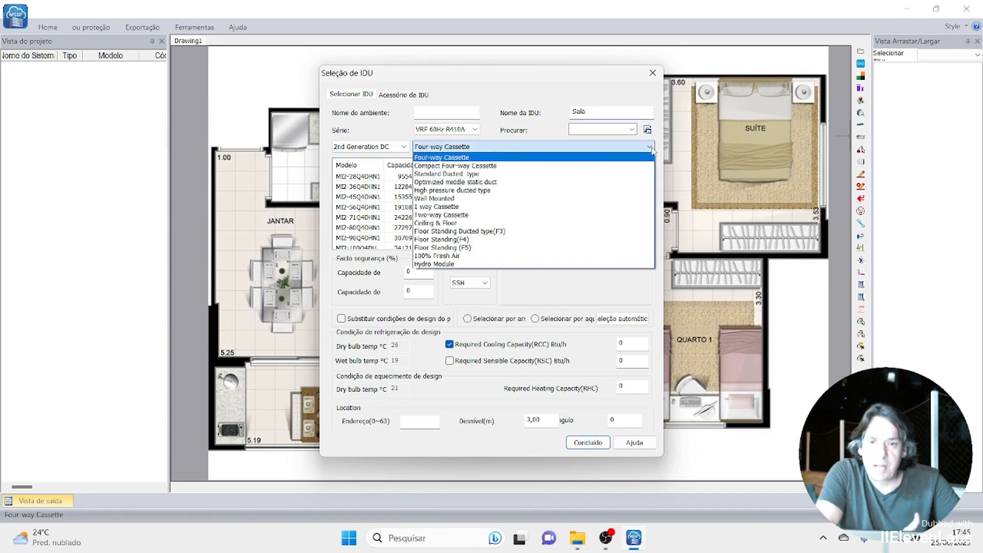
pyautogui.click(649, 147)
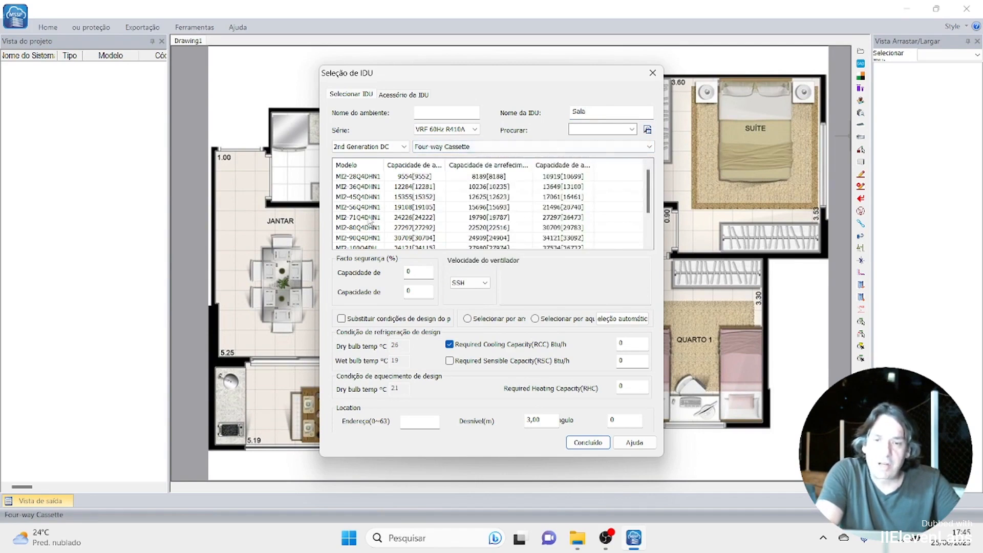
pyautogui.click(369, 219)
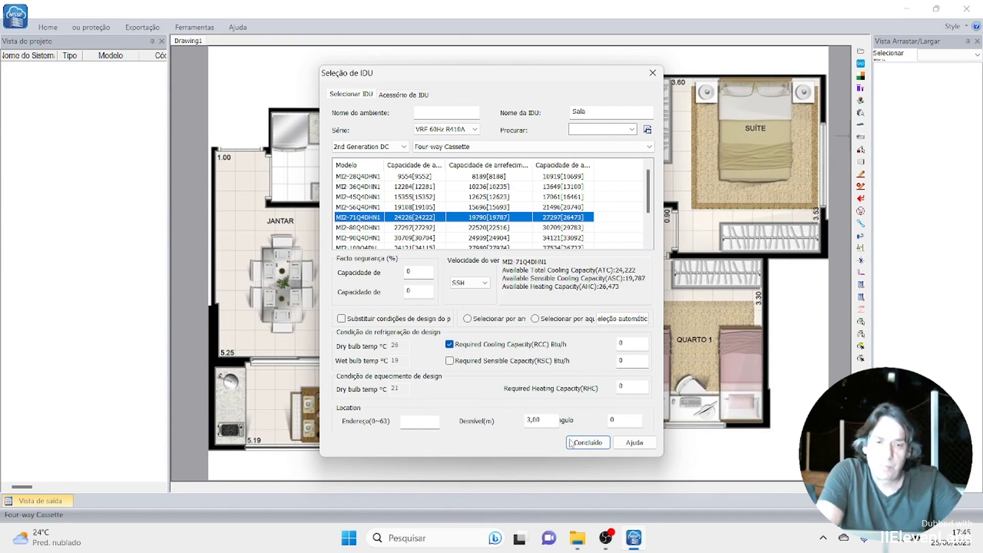
pyautogui.click(586, 443)
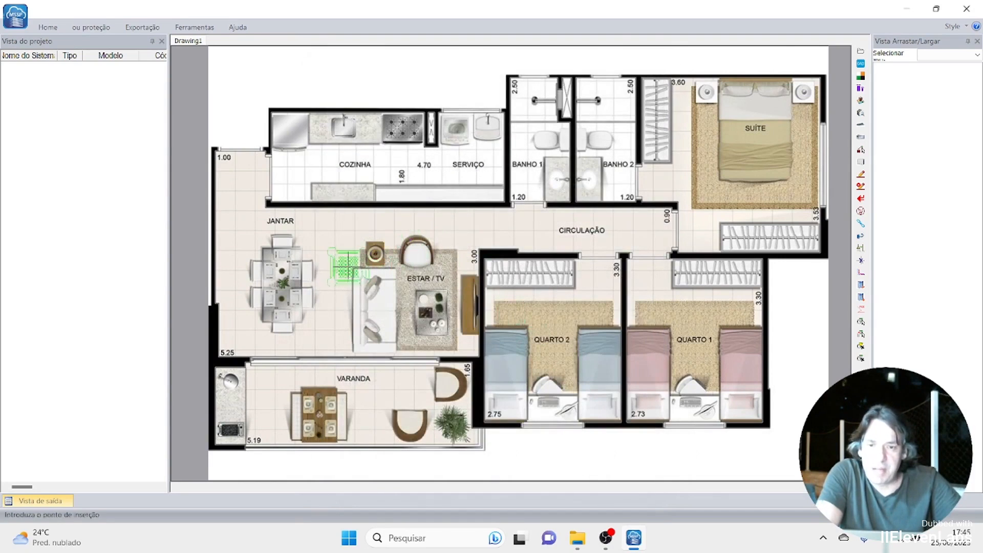
pyautogui.scroll(3, 348, 265)
pyautogui.scroll(-2, 387, 272)
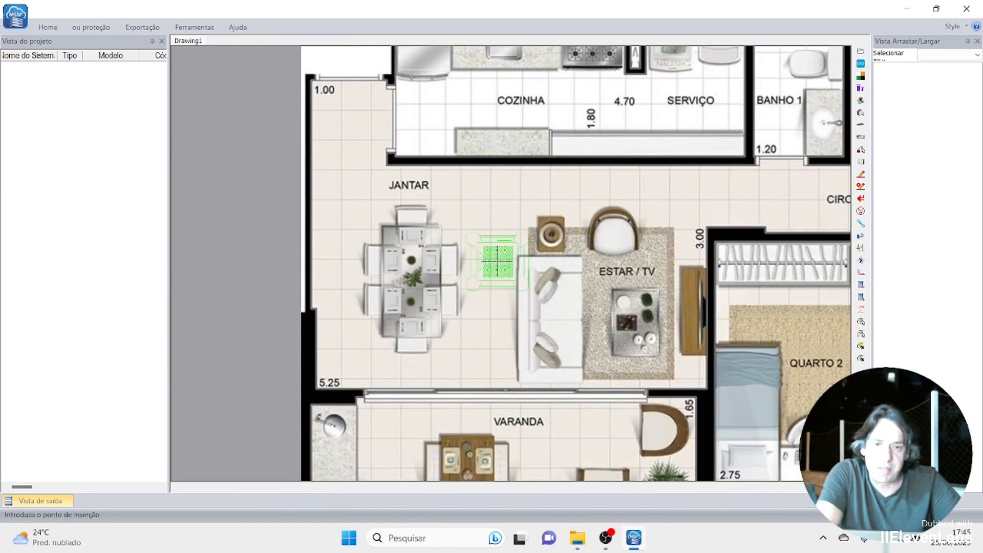
pyautogui.click(497, 261)
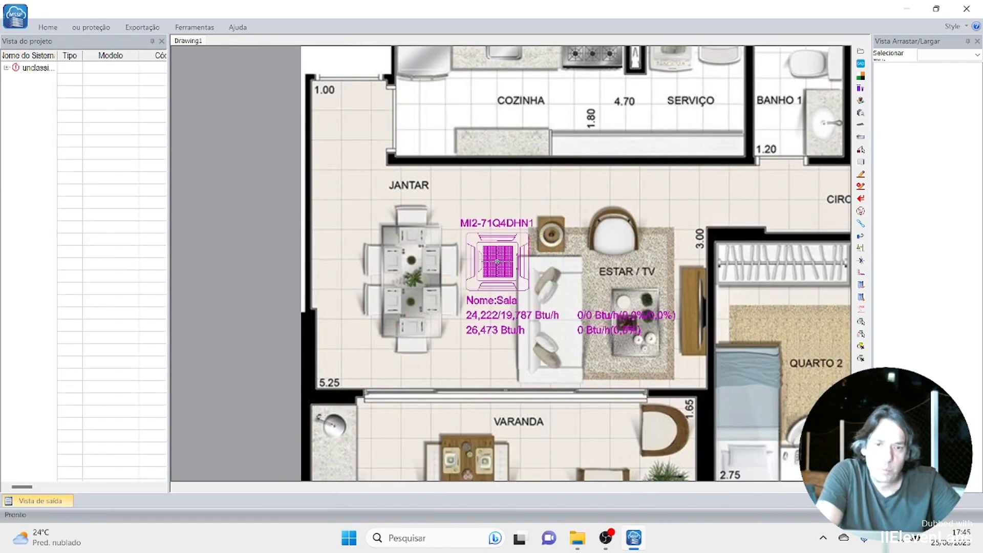
# - Start selecting another indoor unit and name it Quarto 02
pyautogui.scroll(-2, 734, 299)
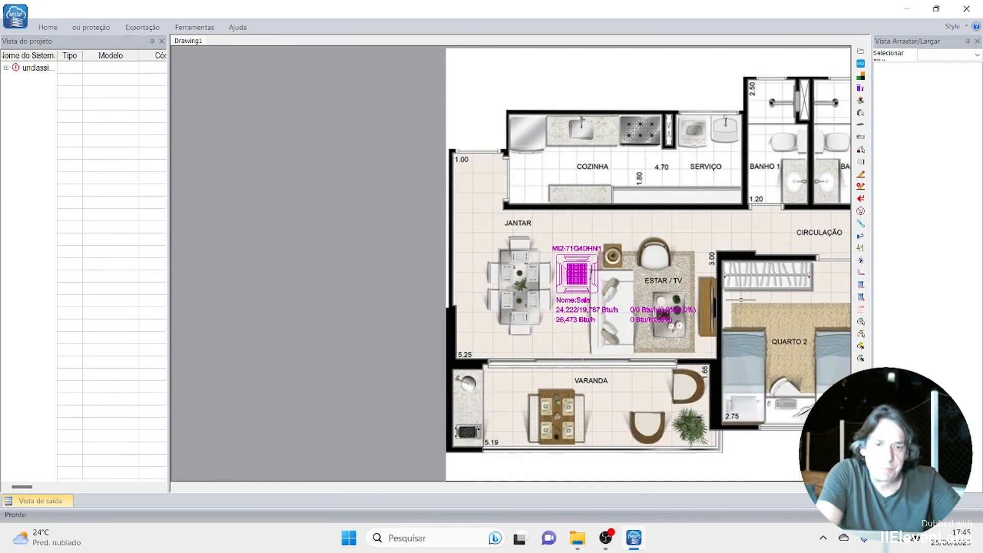
pyautogui.moveTo(735, 299); pyautogui.dragTo(490, 258, button='middle')
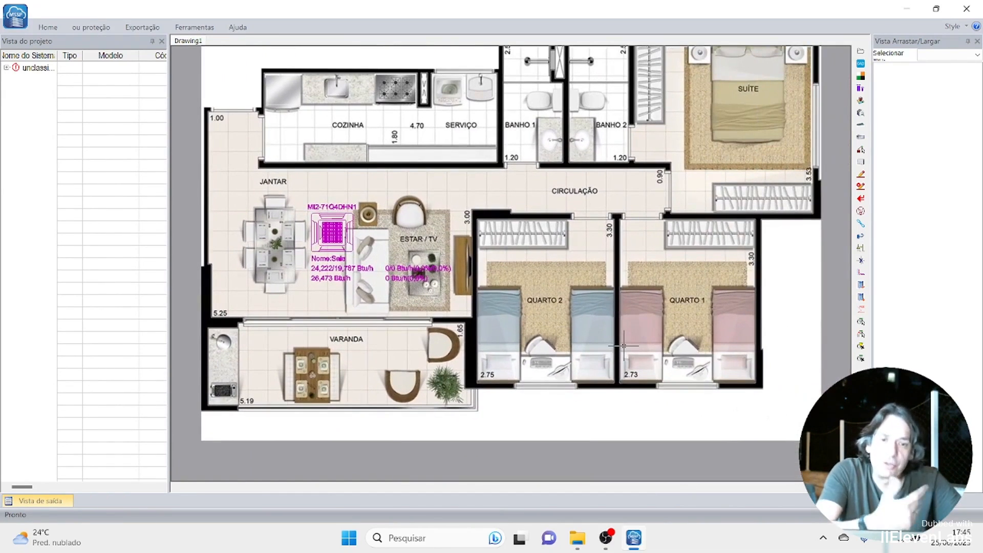
pyautogui.click(861, 129)
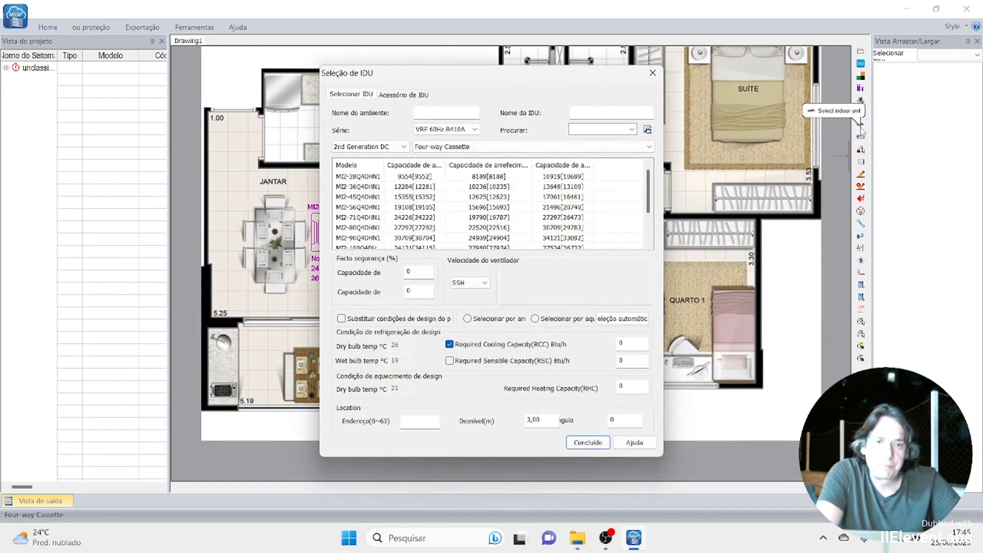
pyautogui.click(596, 113)
pyautogui.write('Qua')
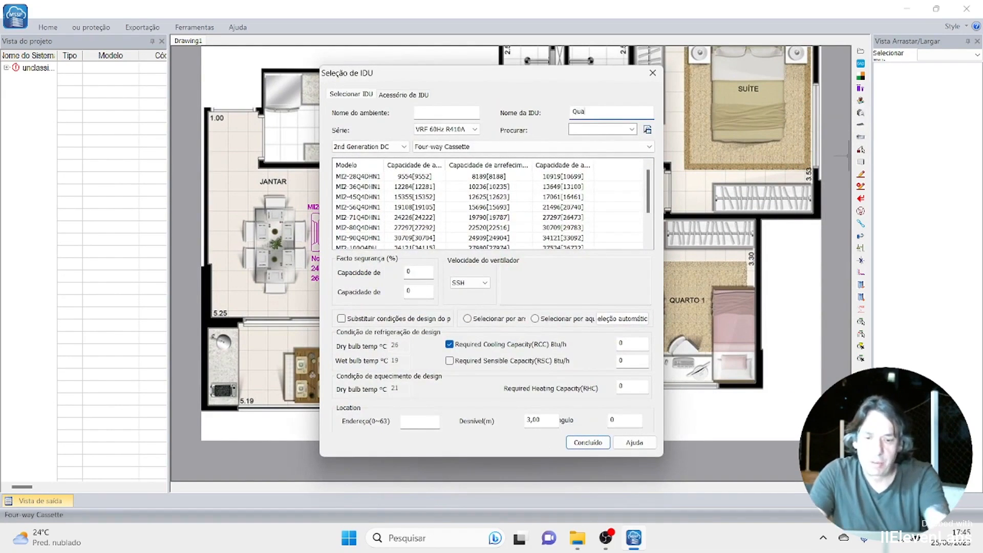
pyautogui.write('rto 02')
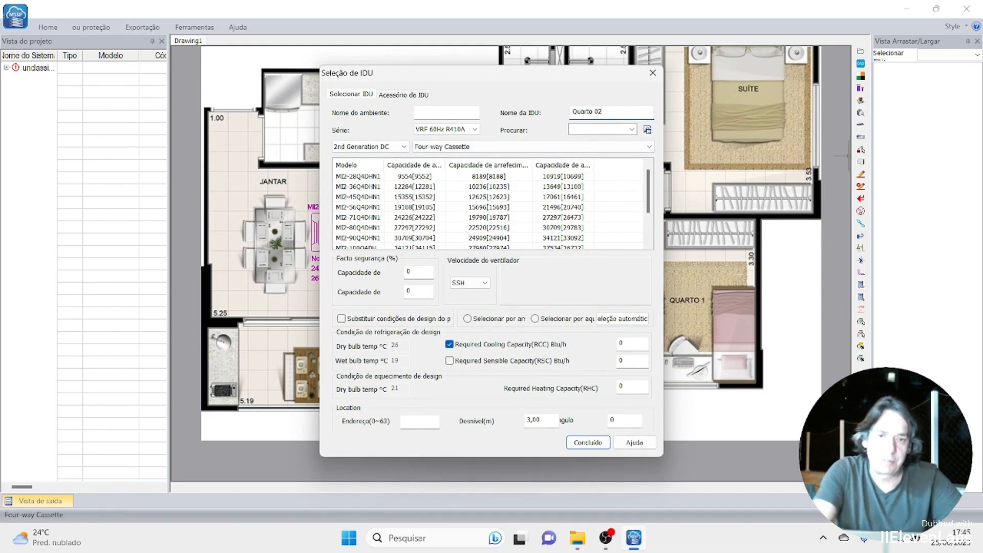
# - Choose the 1 way Cassette model MI2-28Q1DHN1 for the Quarto 02 unit and place it over the desk in Quarto 2
pyautogui.click(652, 150)
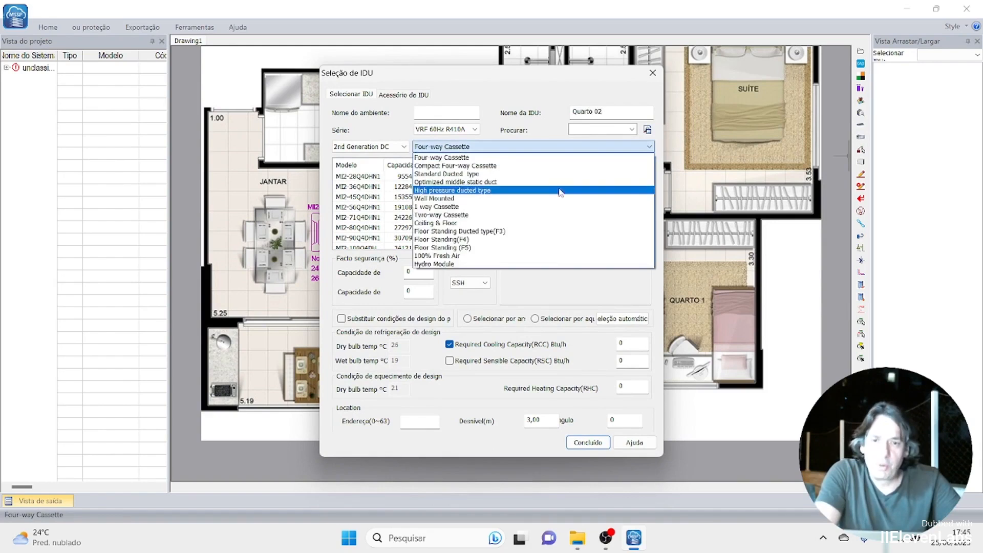
pyautogui.click(538, 207)
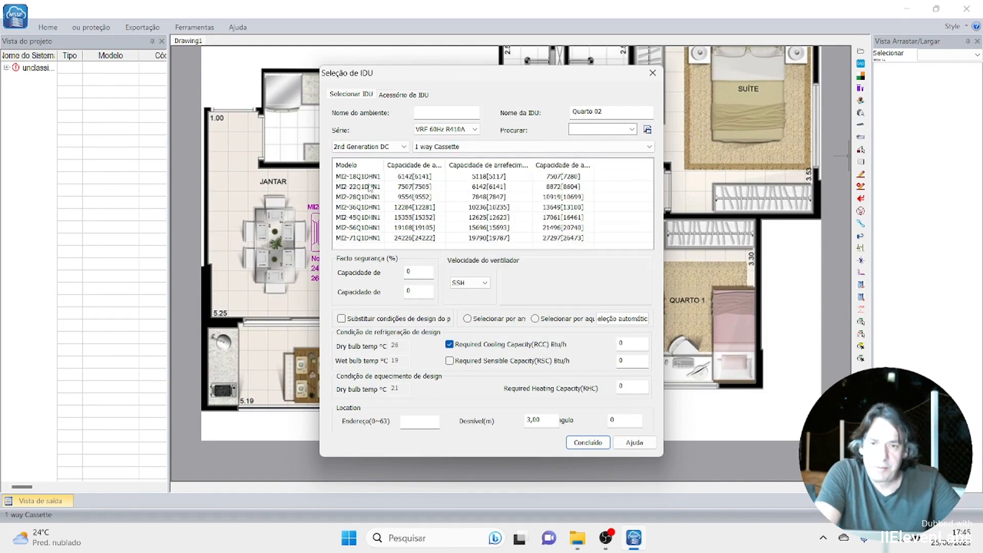
pyautogui.click(370, 198)
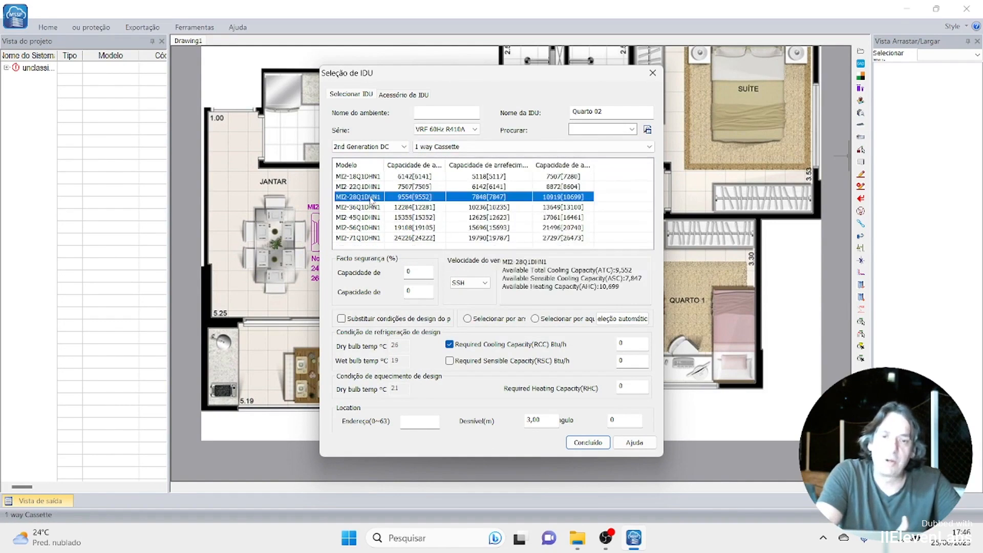
pyautogui.click(587, 443)
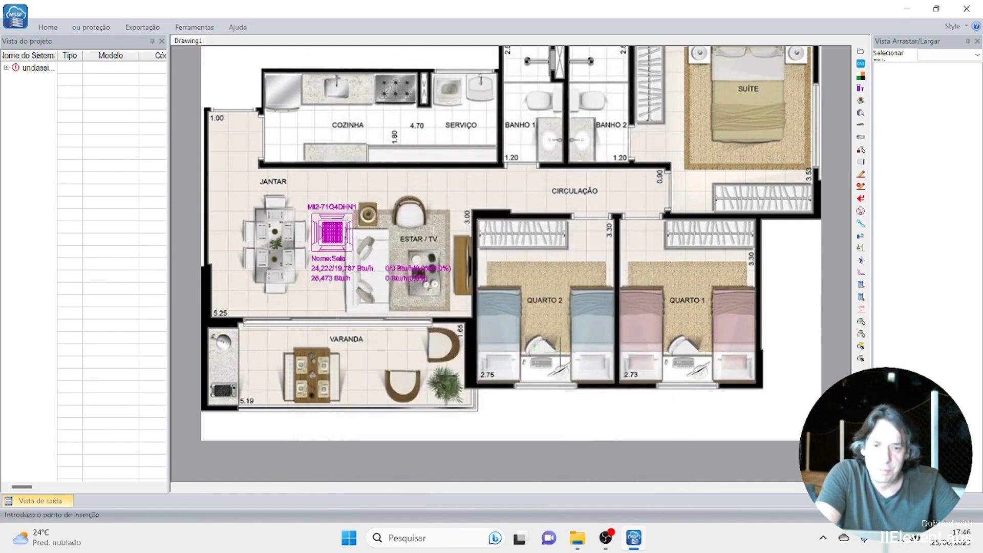
pyautogui.scroll(3, 556, 346)
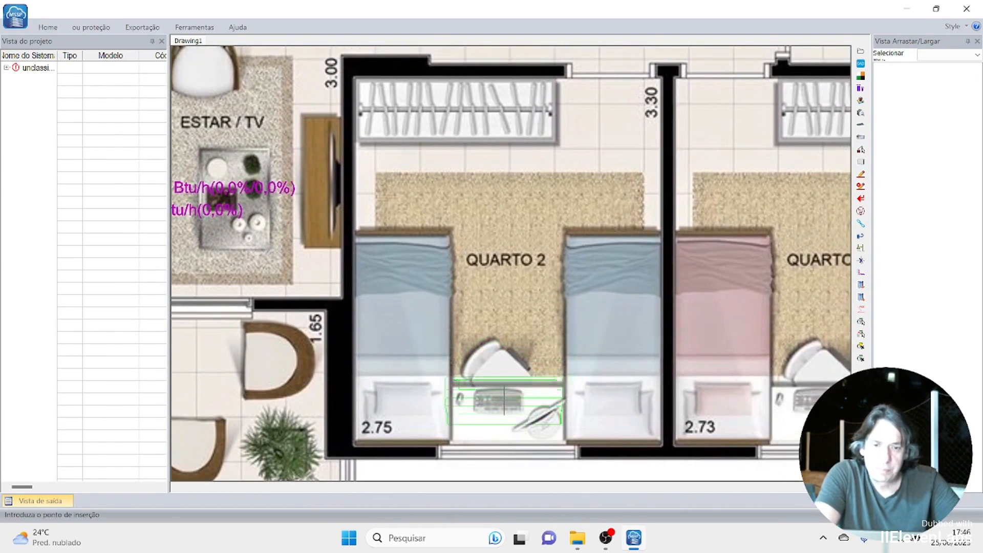
pyautogui.click(507, 403)
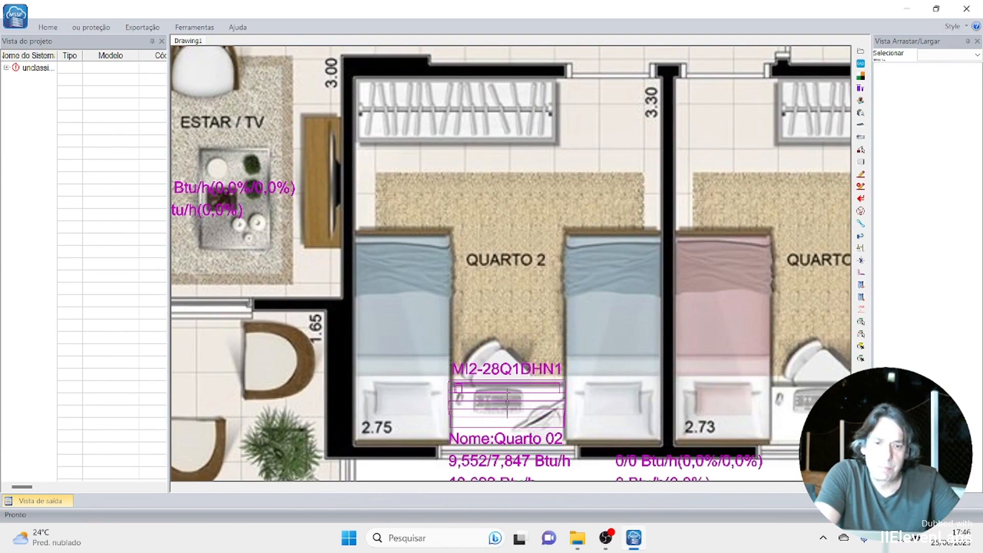
# - Start selecting an indoor unit for the adjacent pink bedroom and name it Quarto 1
pyautogui.scroll(-5, 570, 365)
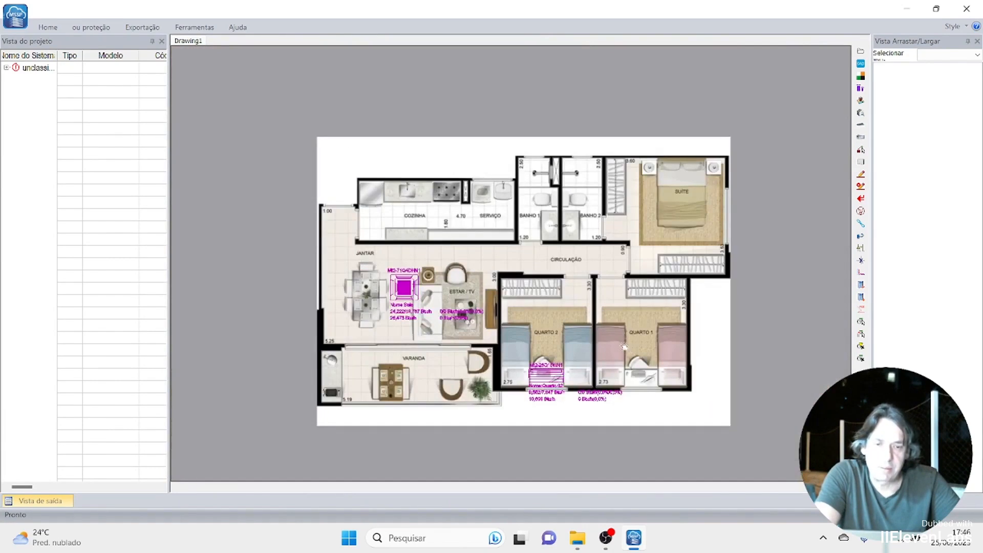
pyautogui.moveTo(624, 347)
pyautogui.mouseDown(button='middle')
pyautogui.moveTo(457, 239)
pyautogui.moveTo(466, 247)
pyautogui.mouseUp(button='middle')
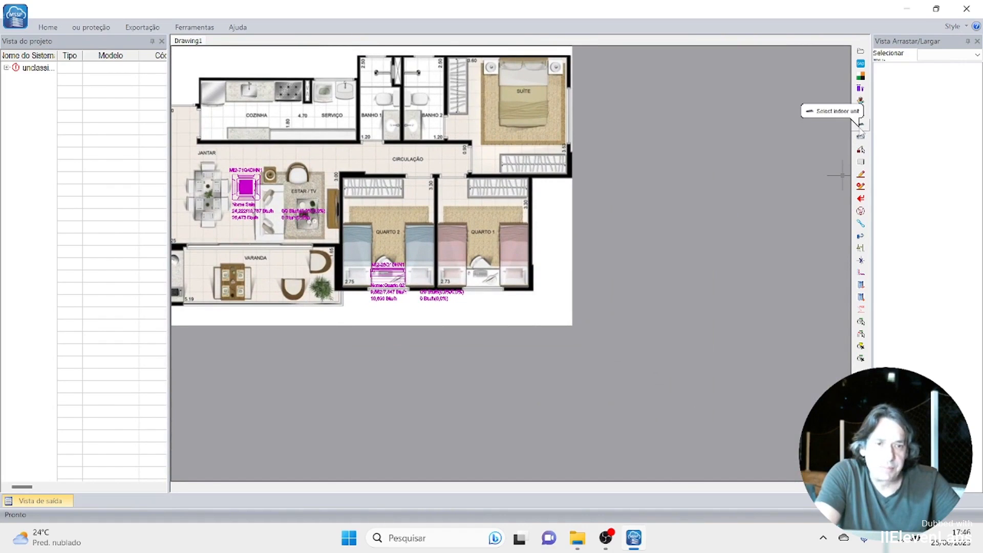
pyautogui.click(861, 124)
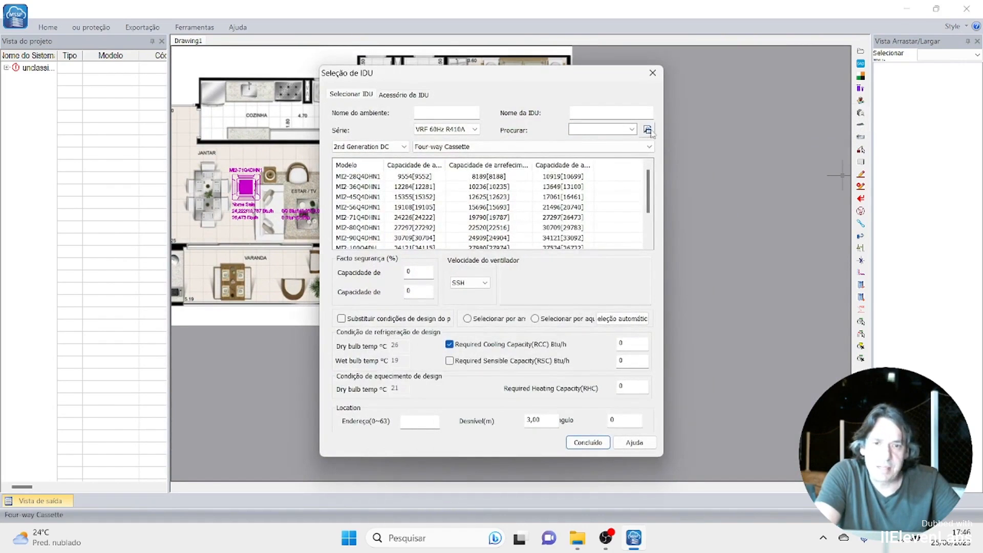
pyautogui.click(626, 117)
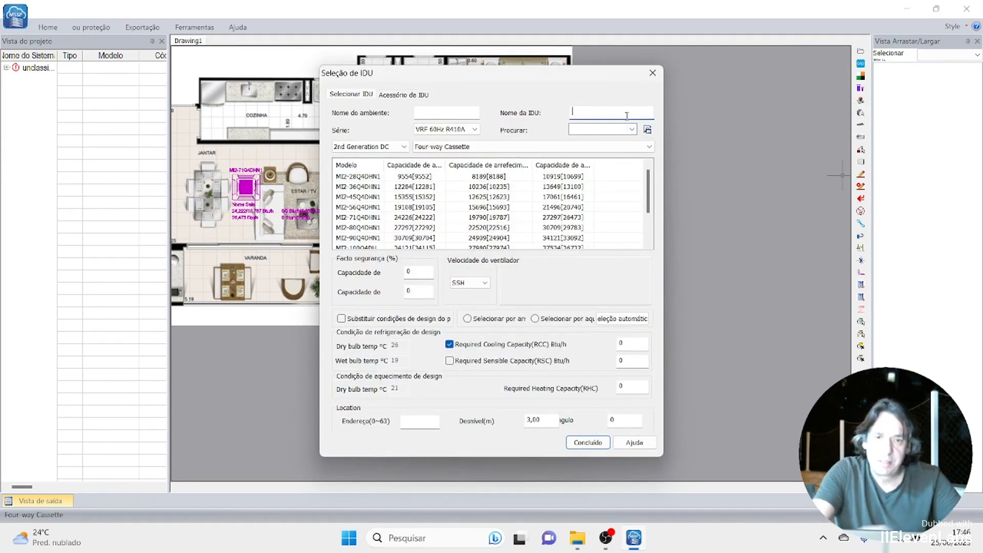
pyautogui.write('Quarto 1')
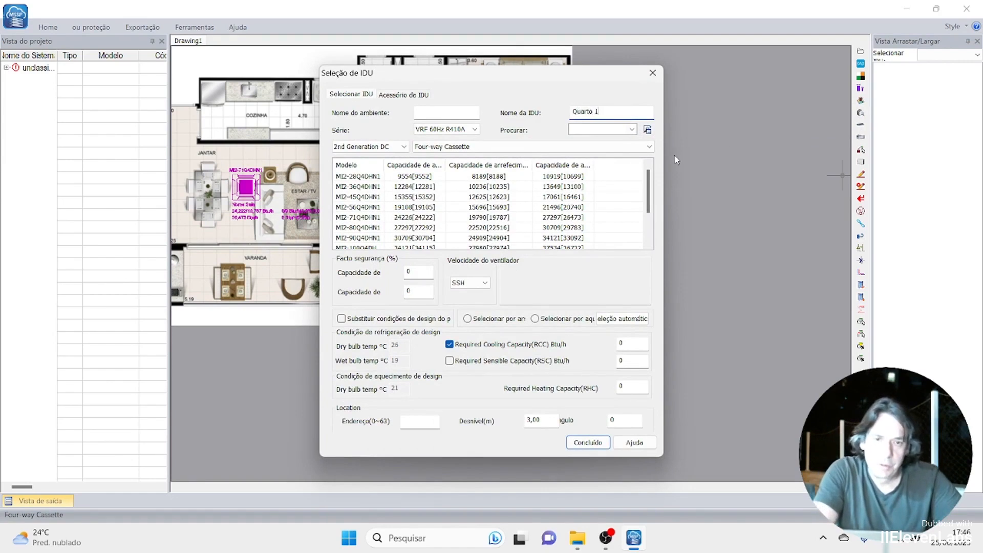
# - Choose the 1 way Cassette model MI2-28Q1DHN1 for the Quarto 1 unit and place it over that bedroom's desk
pyautogui.click(563, 147)
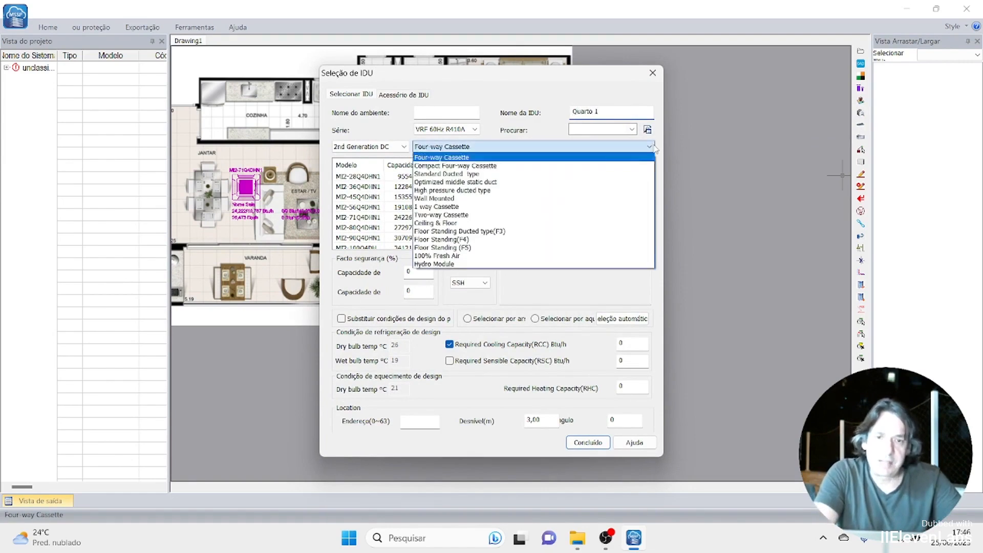
pyautogui.click(549, 207)
pyautogui.click(363, 198)
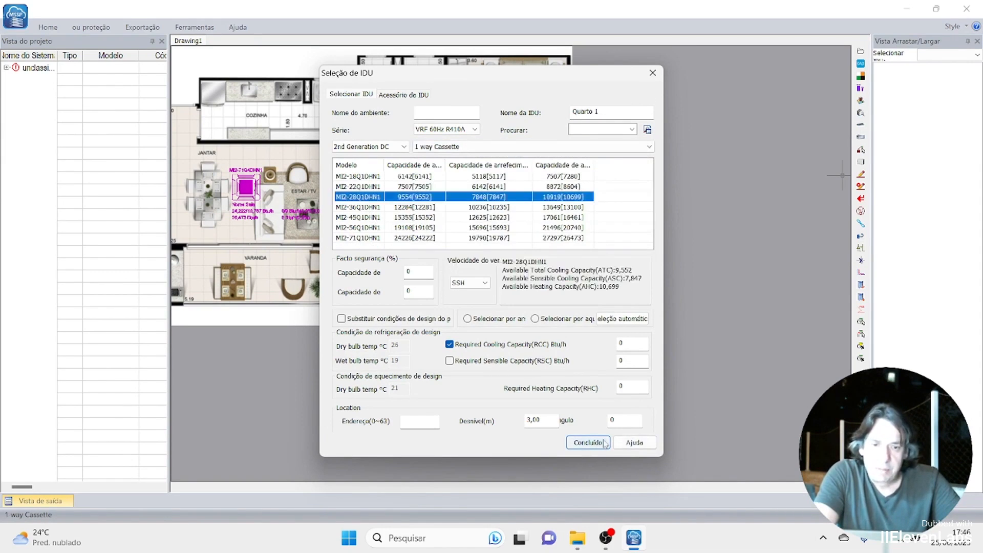
pyautogui.click(588, 442)
pyautogui.scroll(5, 560, 281)
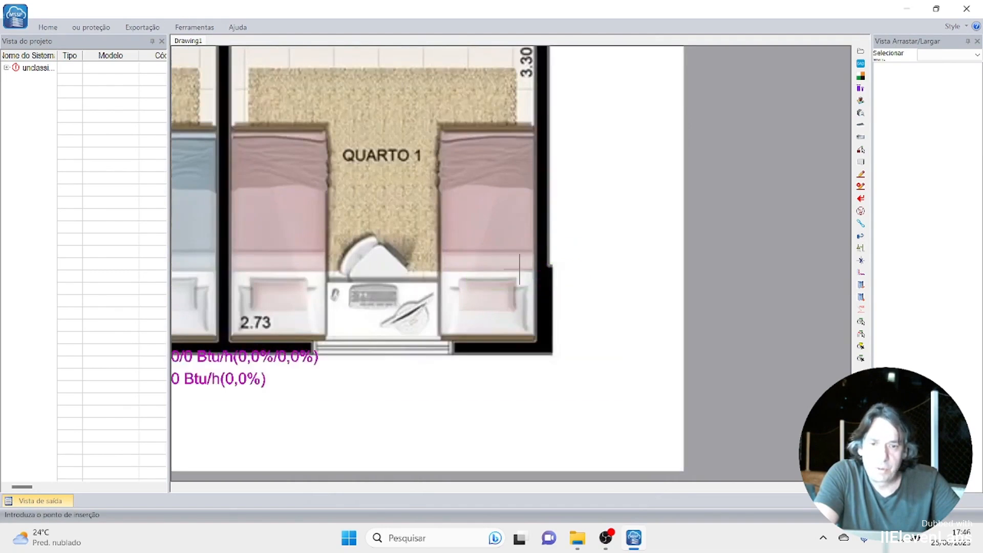
pyautogui.moveTo(489, 282); pyautogui.dragTo(668, 293, button='middle')
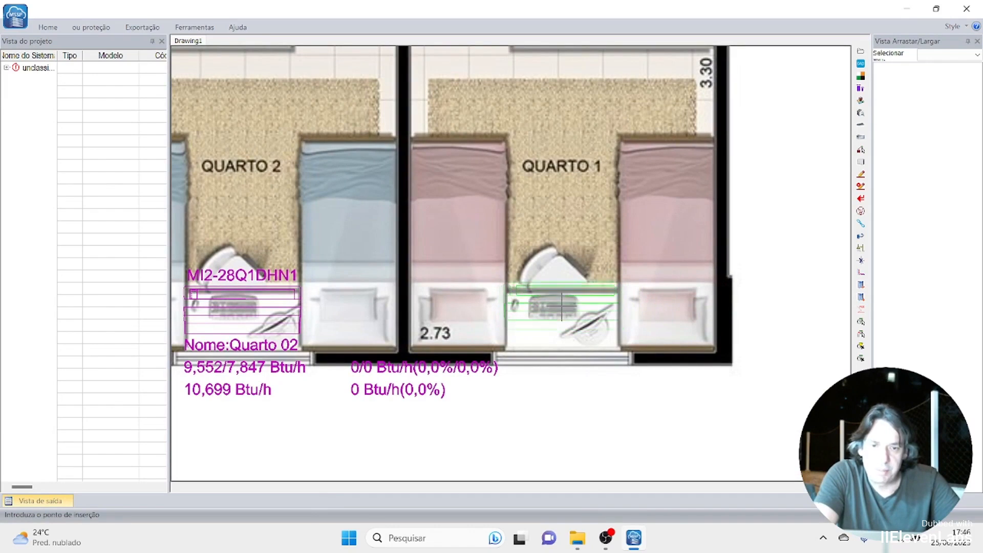
pyautogui.click(563, 302)
# - Start selecting an indoor unit for the suite and choose the 1 way Cassette model MI2-56Q1DHN1
pyautogui.scroll(-3, 688, 287)
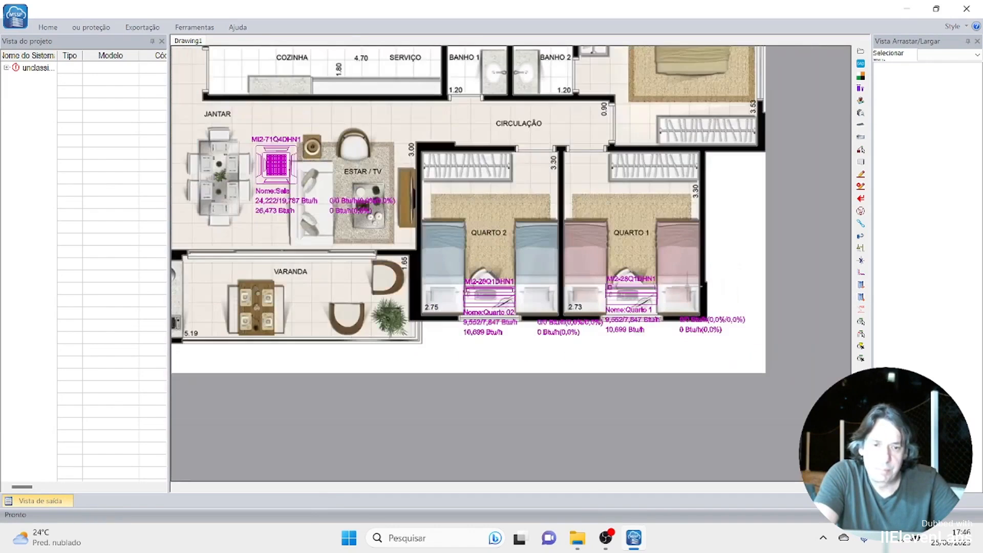
pyautogui.moveTo(696, 277); pyautogui.dragTo(567, 412, button='middle')
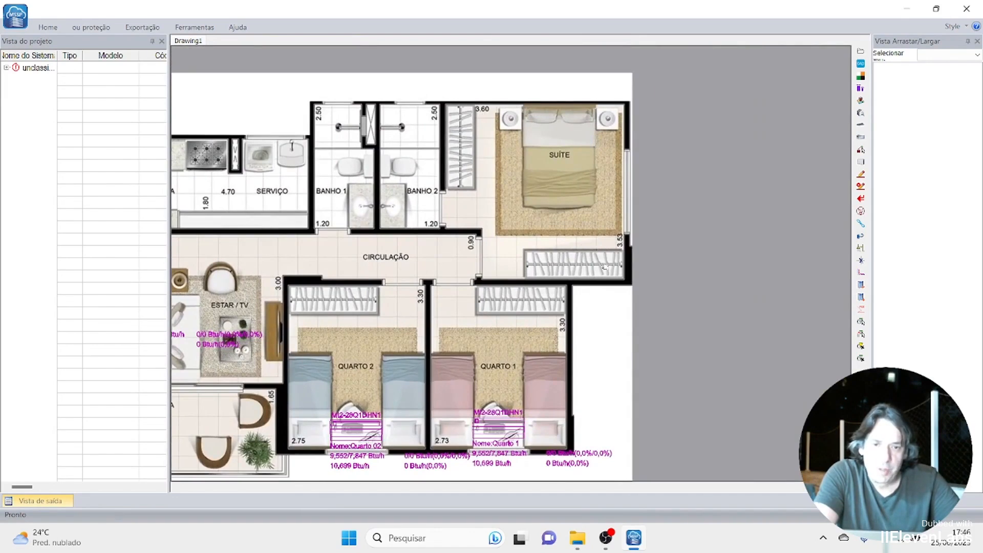
pyautogui.moveTo(603, 261); pyautogui.dragTo(676, 344, button='middle')
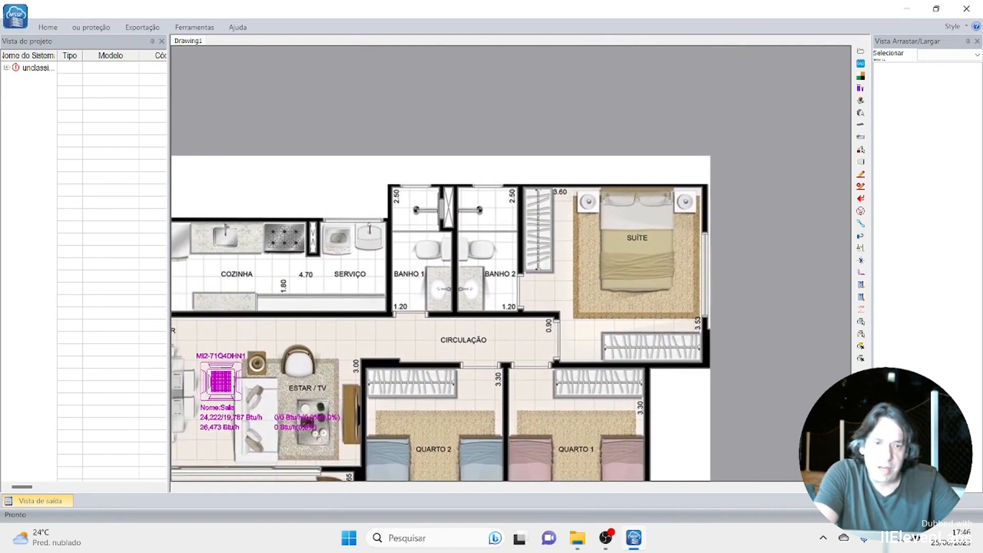
pyautogui.click(860, 125)
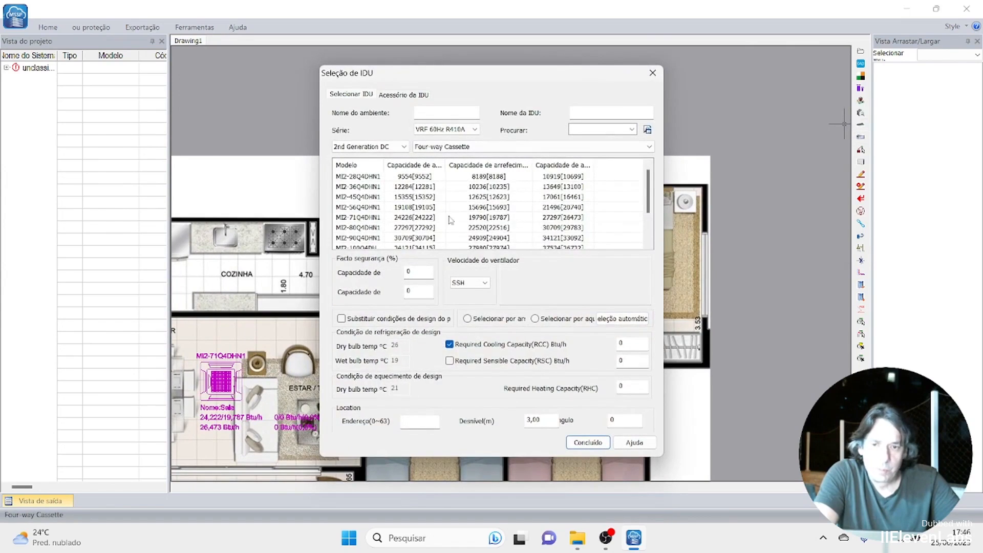
pyautogui.scroll(-2, 450, 220)
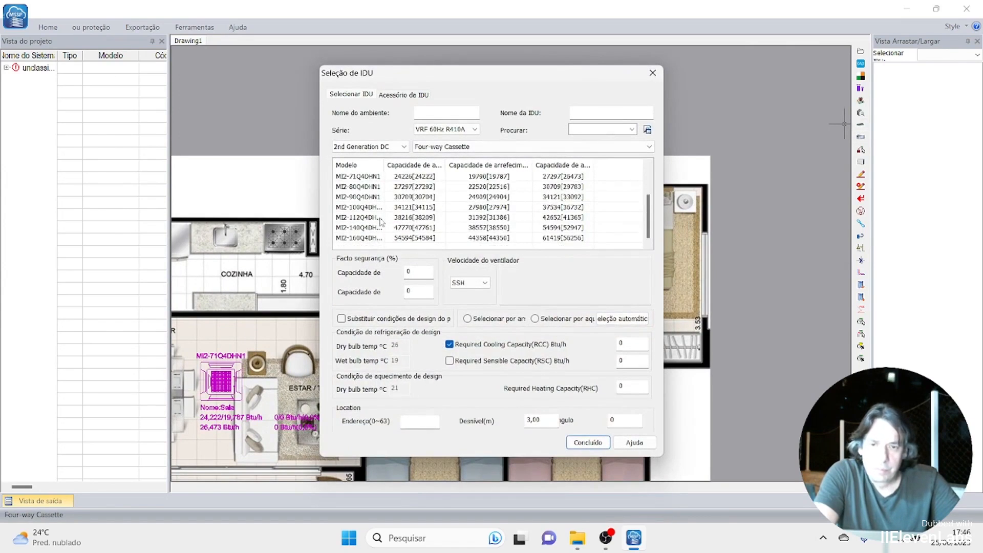
pyautogui.scroll(1, 381, 221)
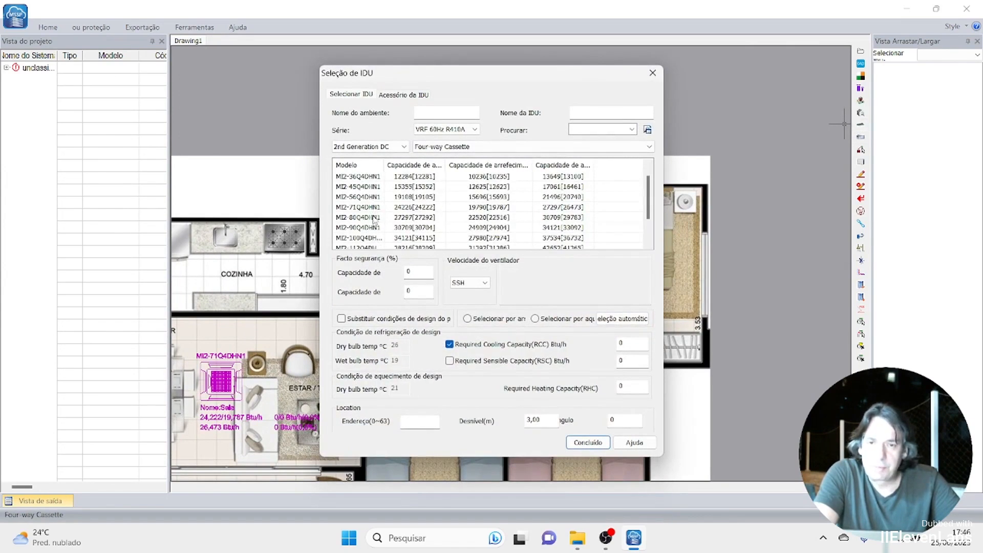
pyautogui.click(648, 147)
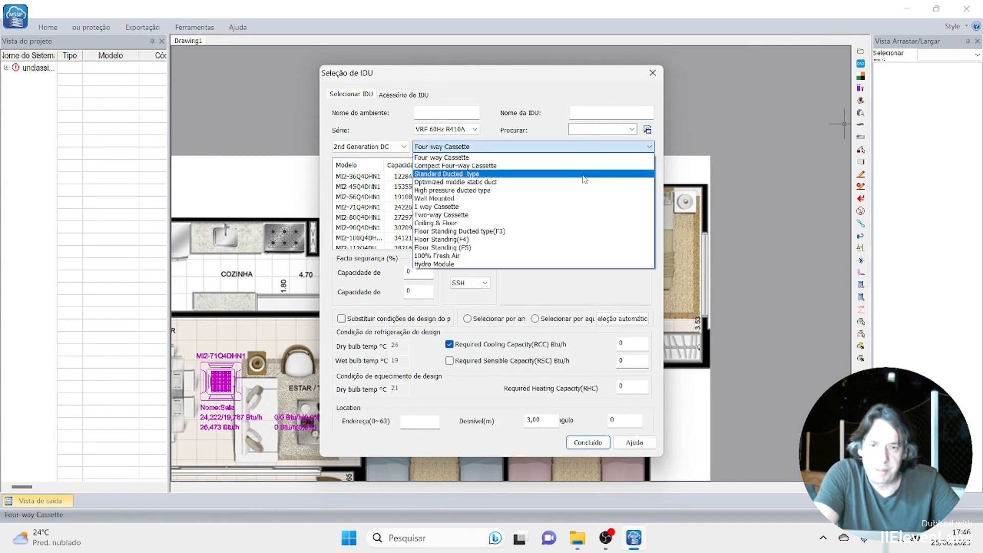
pyautogui.click(575, 207)
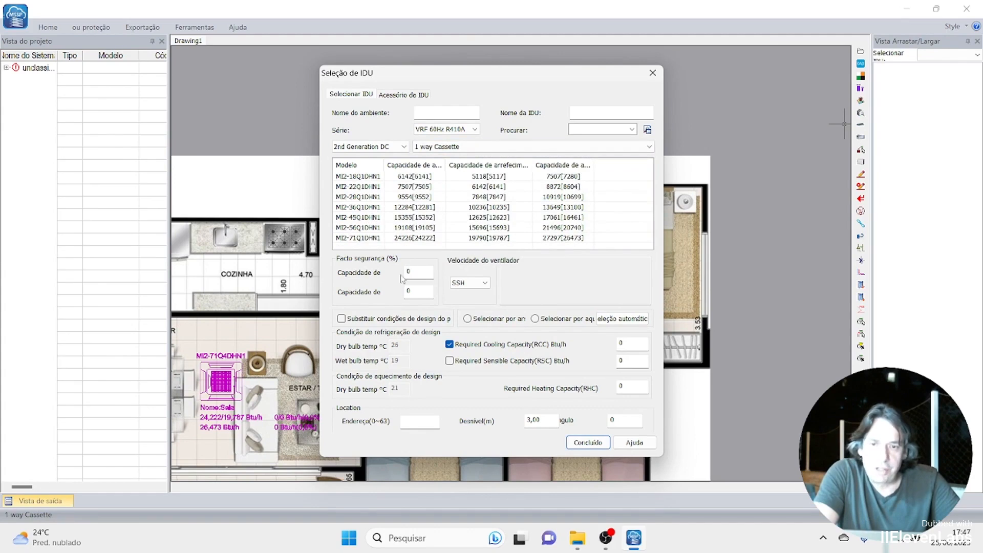
pyautogui.click(367, 228)
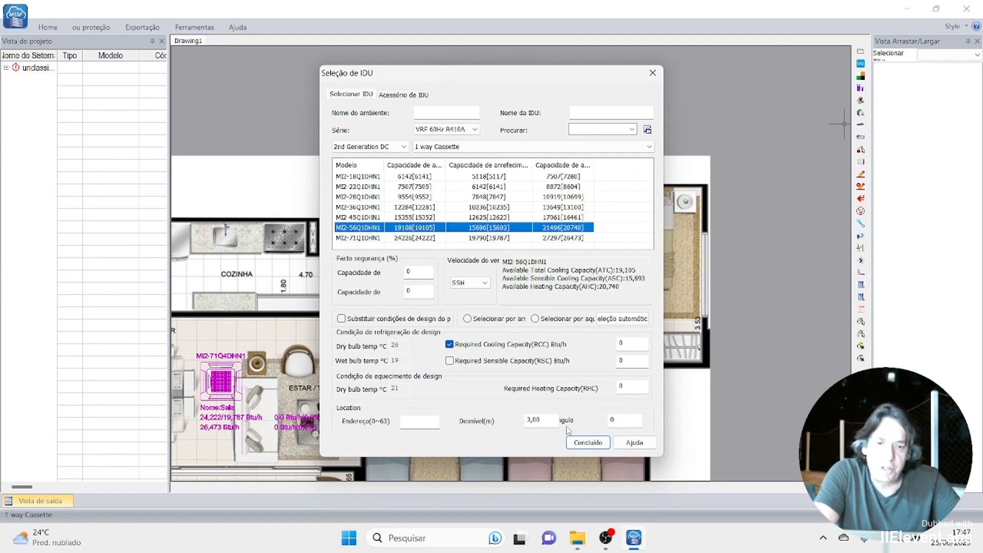
# - Set the unit's angle to 90 and place it in the suite, over the side of the bed nearest the window
pyautogui.doubleClick(629, 424)
pyautogui.write('90')
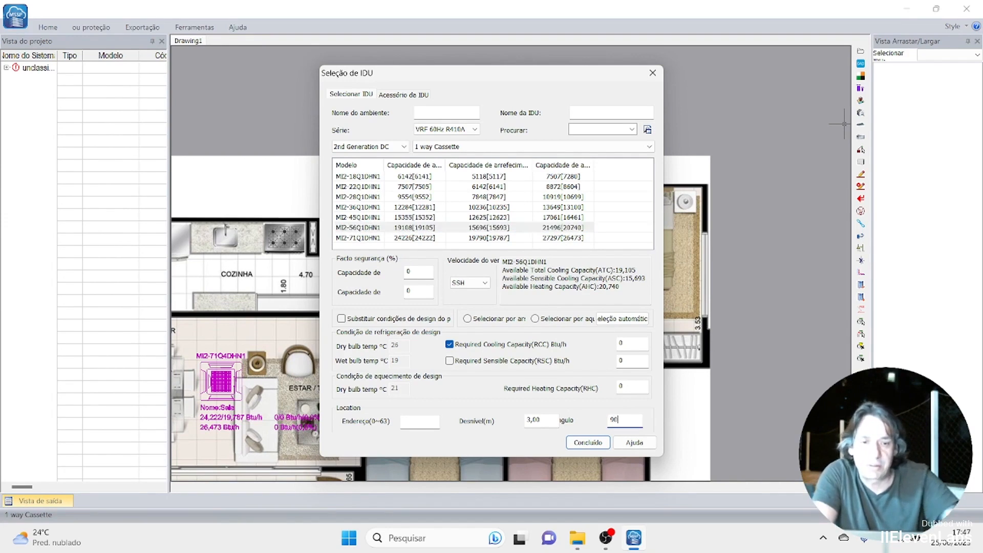
pyautogui.click(583, 443)
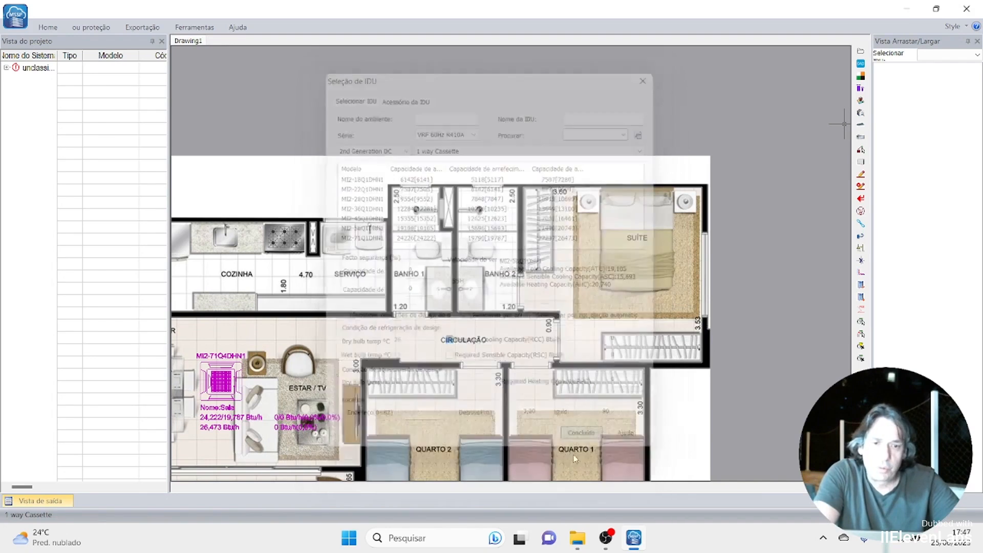
pyautogui.scroll(2, 665, 265)
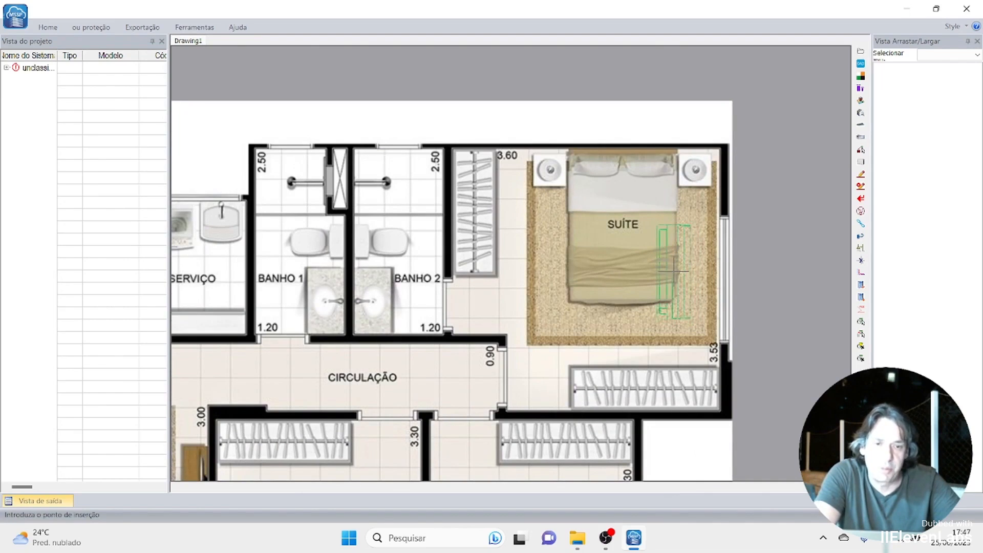
pyautogui.click(676, 276)
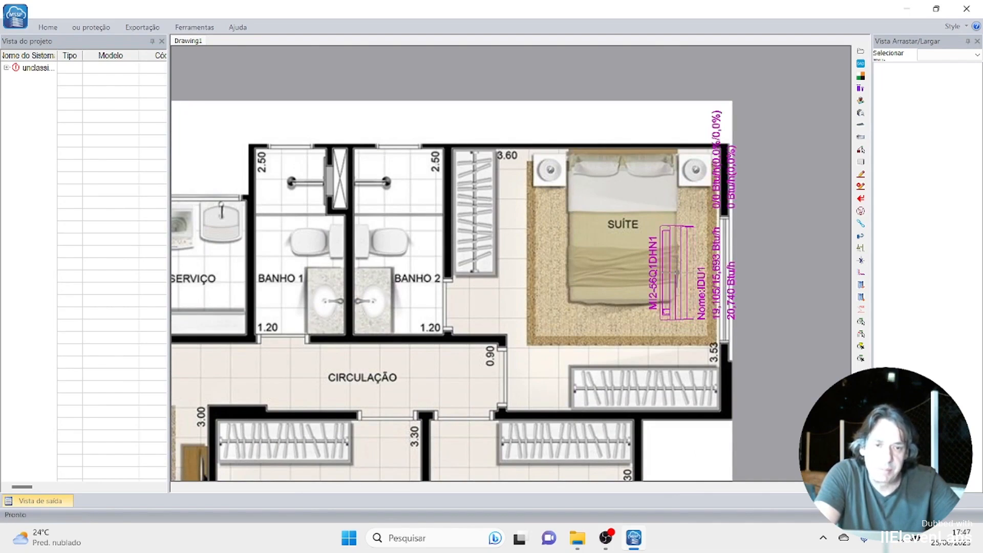
# - Examine the placed indoor units across the floor plan and the possible pipe route through the living room and corridor
pyautogui.scroll(-4, 629, 343)
pyautogui.moveTo(633, 347); pyautogui.dragTo(703, 212, button='middle')
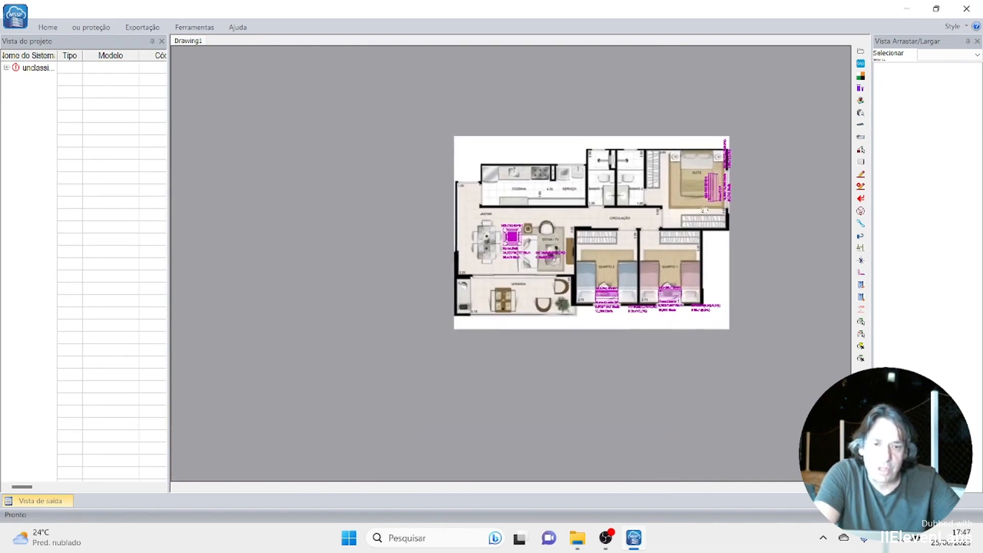
pyautogui.scroll(1, 618, 311)
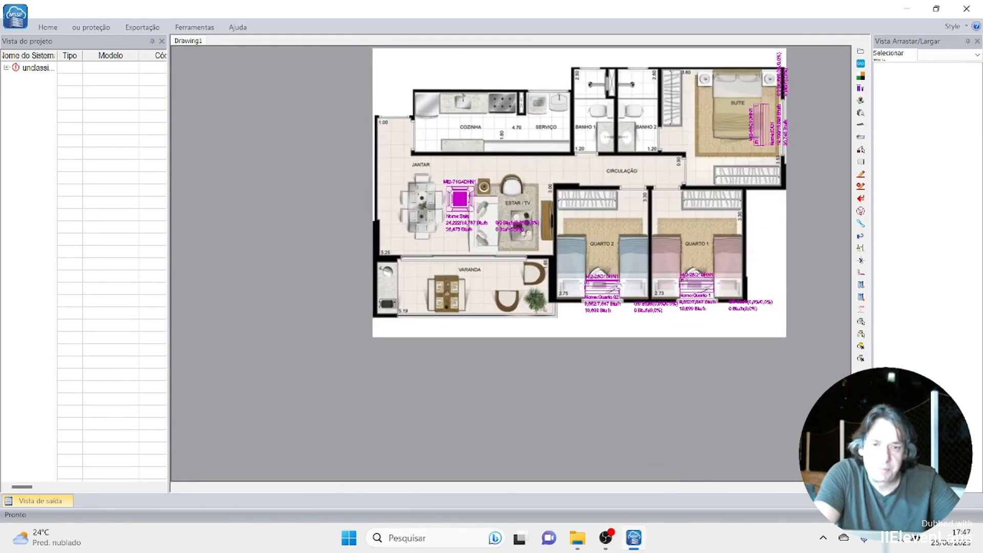
pyautogui.moveTo(584, 256); pyautogui.dragTo(539, 318, button='middle')
pyautogui.scroll(2, 539, 317)
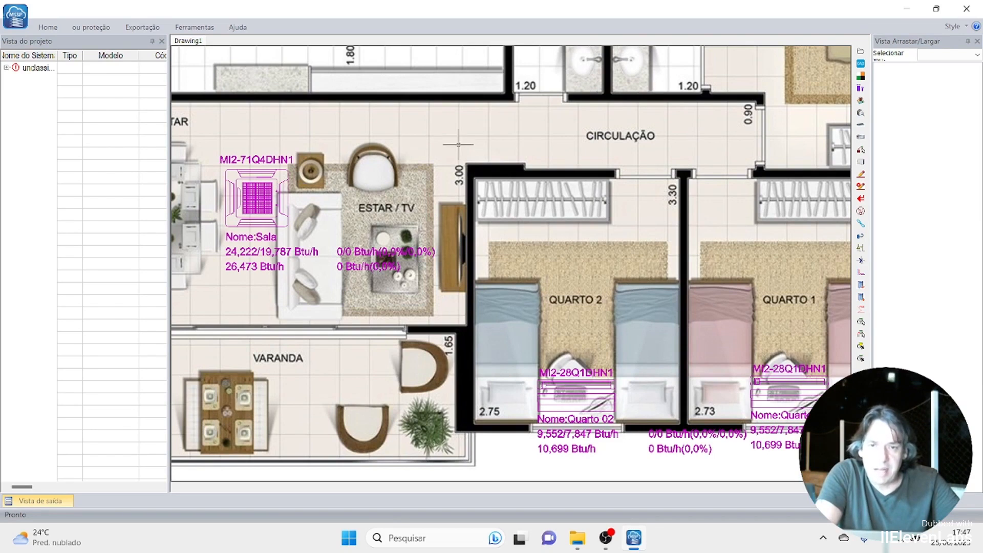
pyautogui.moveTo(682, 150); pyautogui.dragTo(430, 185, button='middle')
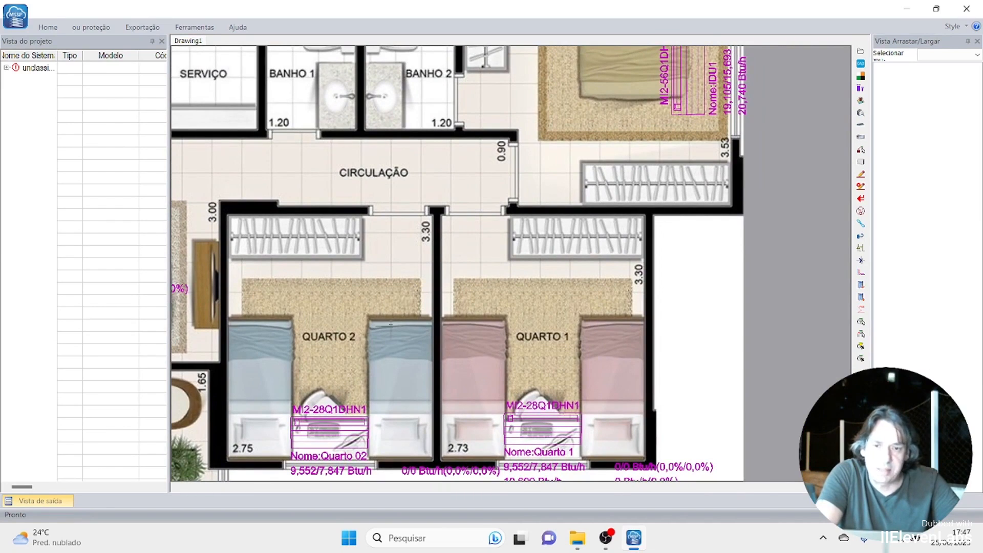
pyautogui.scroll(-2, 384, 324)
pyautogui.moveTo(382, 326); pyautogui.dragTo(513, 269, button='middle')
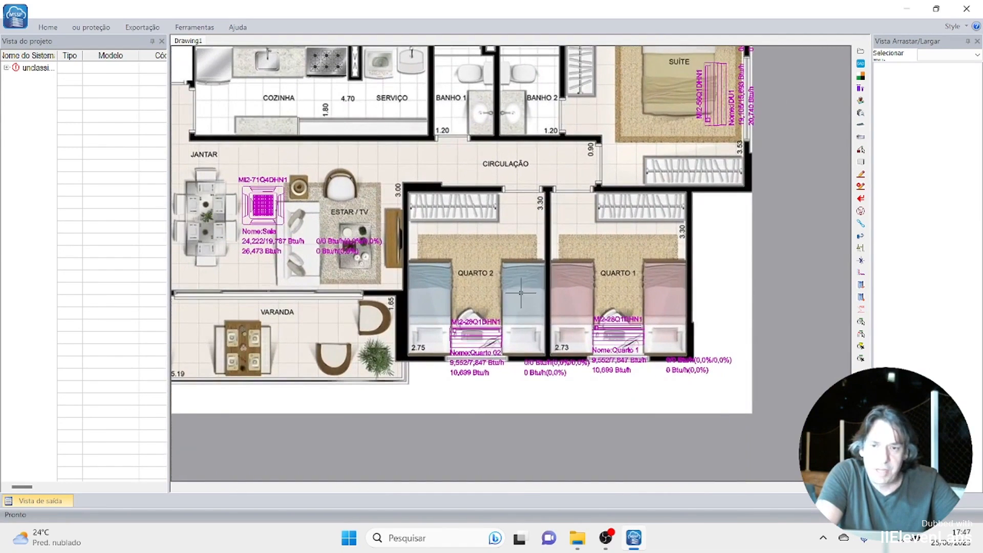
# - Draw a vertical refrigerant pipe from the veranda past the living room's TV cabinet to just short of the corridor
pyautogui.click(861, 174)
pyautogui.scroll(5, 333, 274)
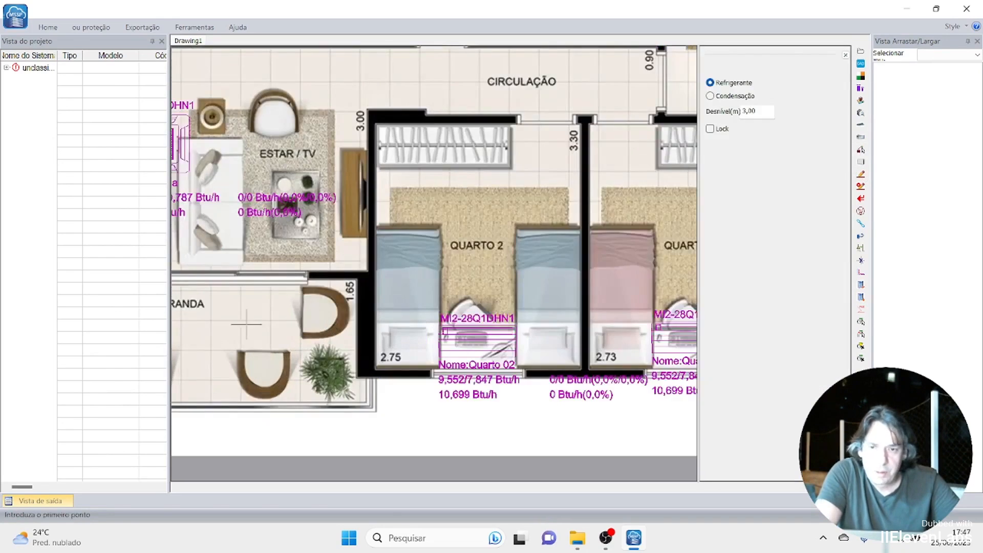
pyautogui.click(353, 312)
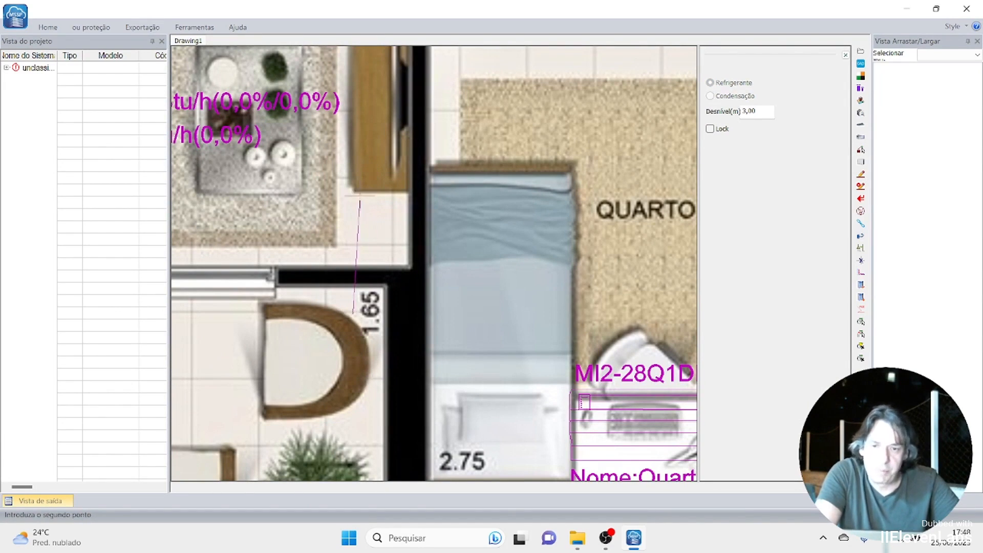
pyautogui.scroll(-3, 360, 215)
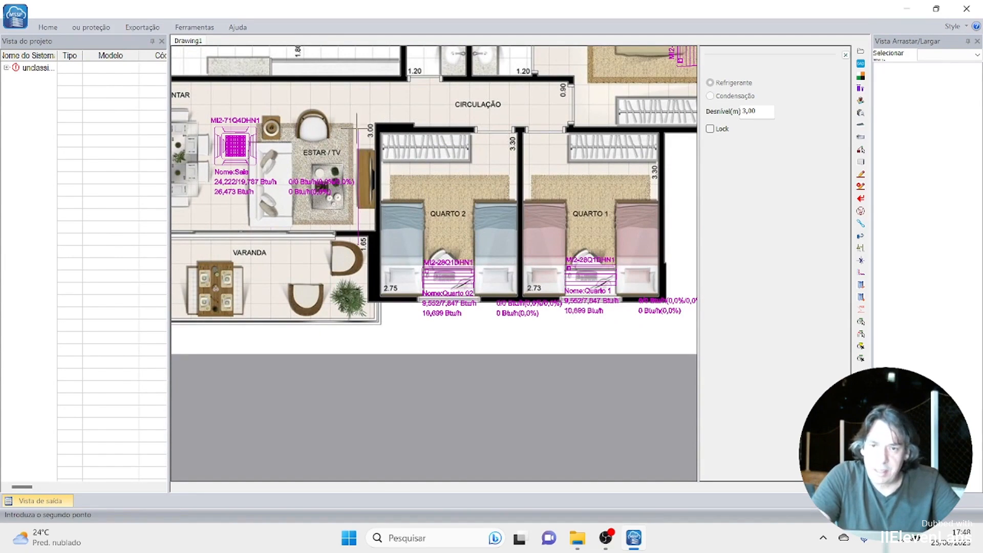
pyautogui.scroll(3, 360, 123)
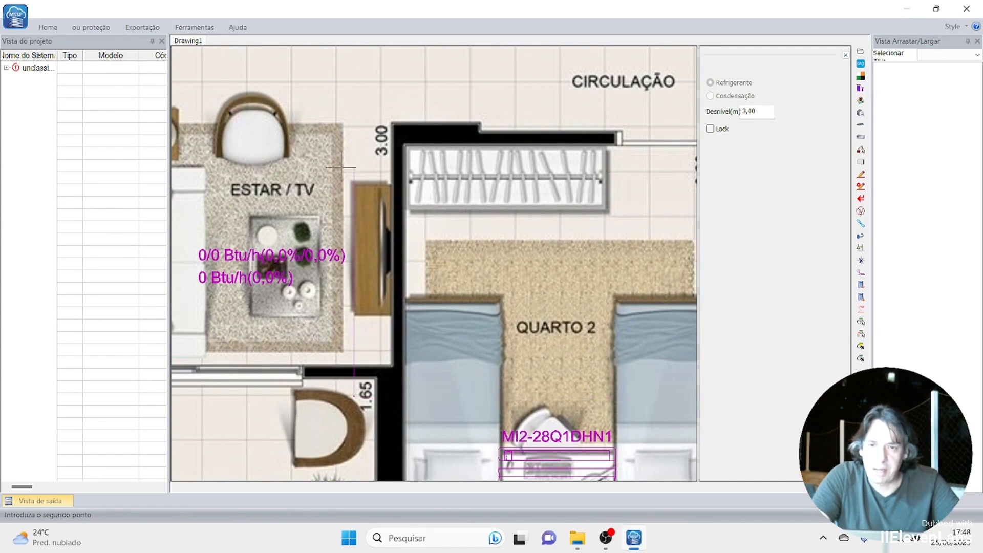
pyautogui.click(354, 99)
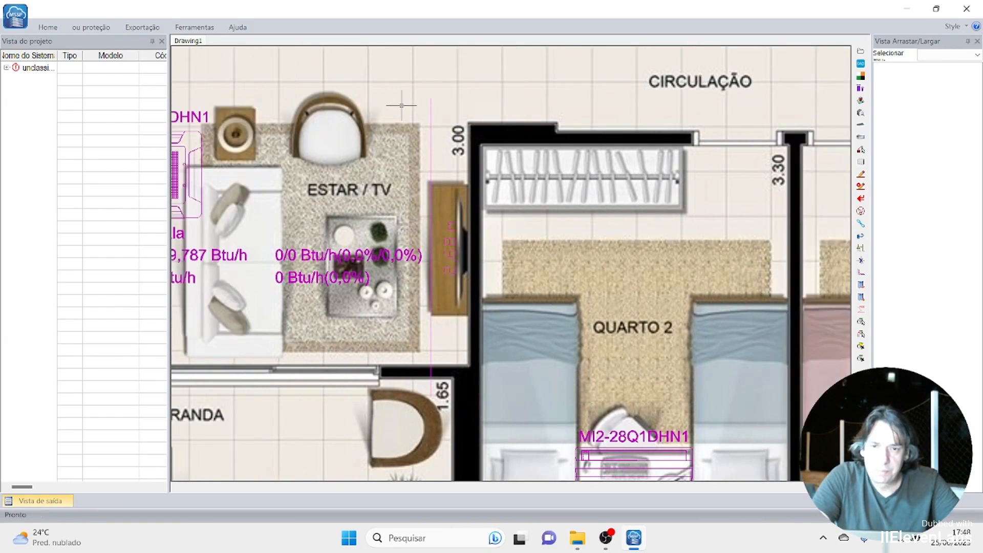
# - Draw a horizontal refrigerant pipe about 5.63 m long through the Circulação corridor, from the living room into the suite
pyautogui.scroll(-5, 583, 132)
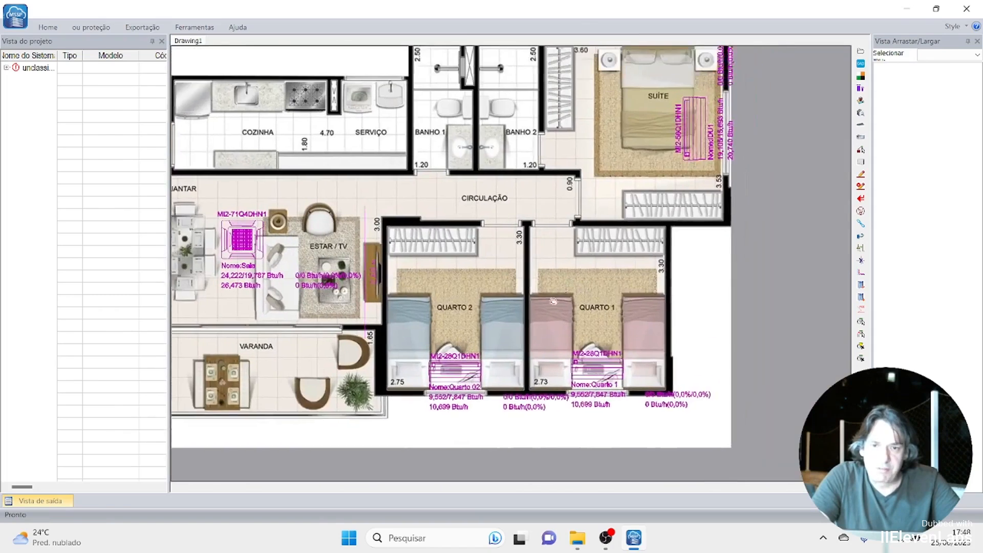
pyautogui.moveTo(552, 301); pyautogui.dragTo(549, 305, button='middle')
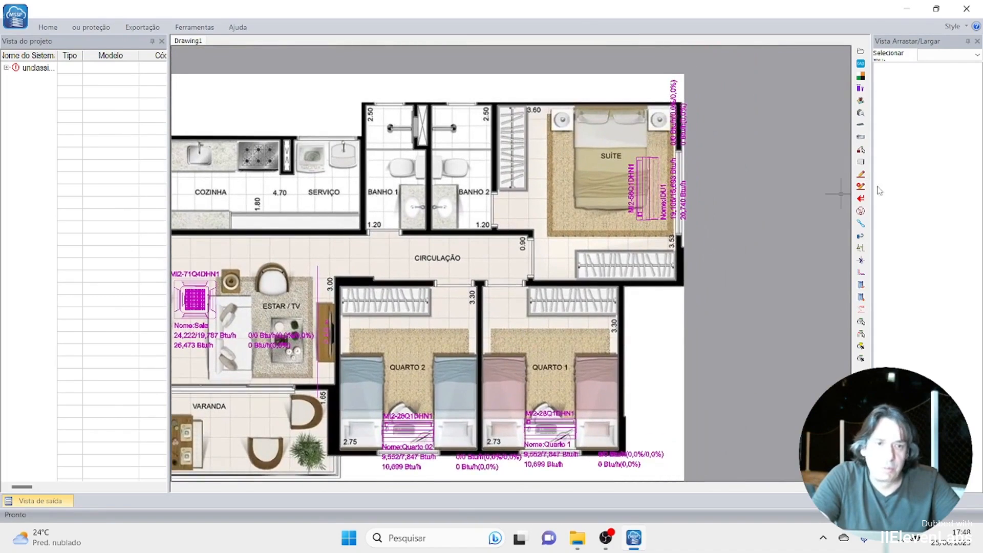
pyautogui.click(861, 175)
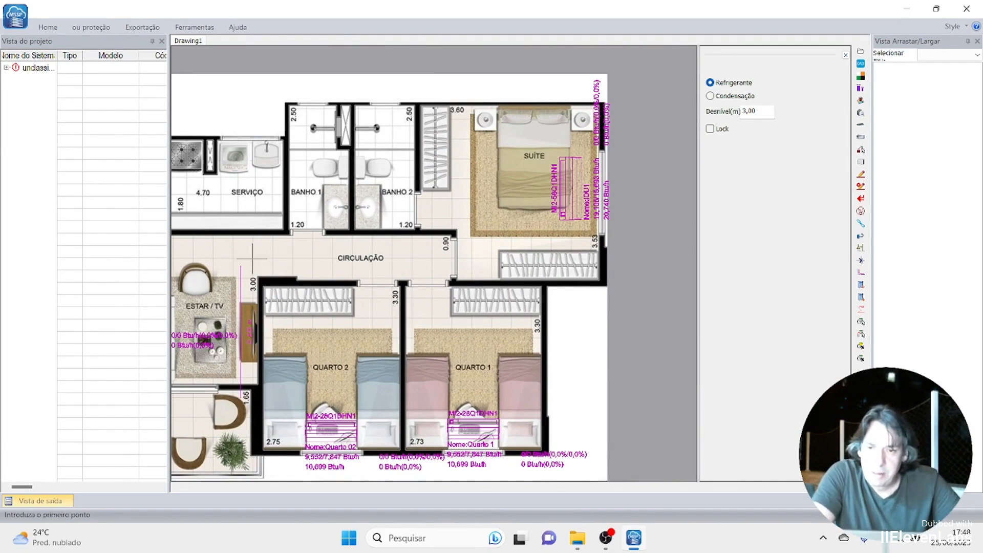
pyautogui.scroll(3, 251, 258)
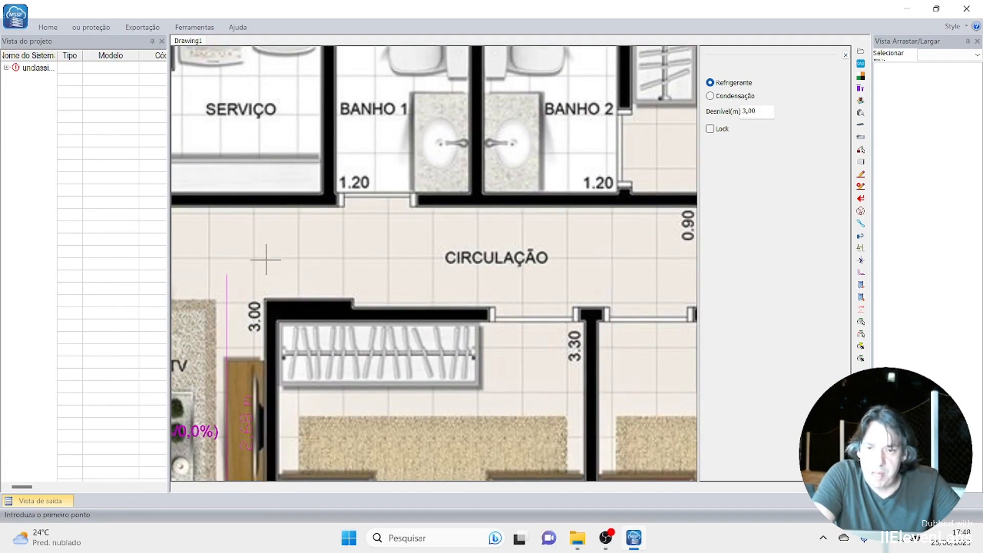
pyautogui.click(254, 260)
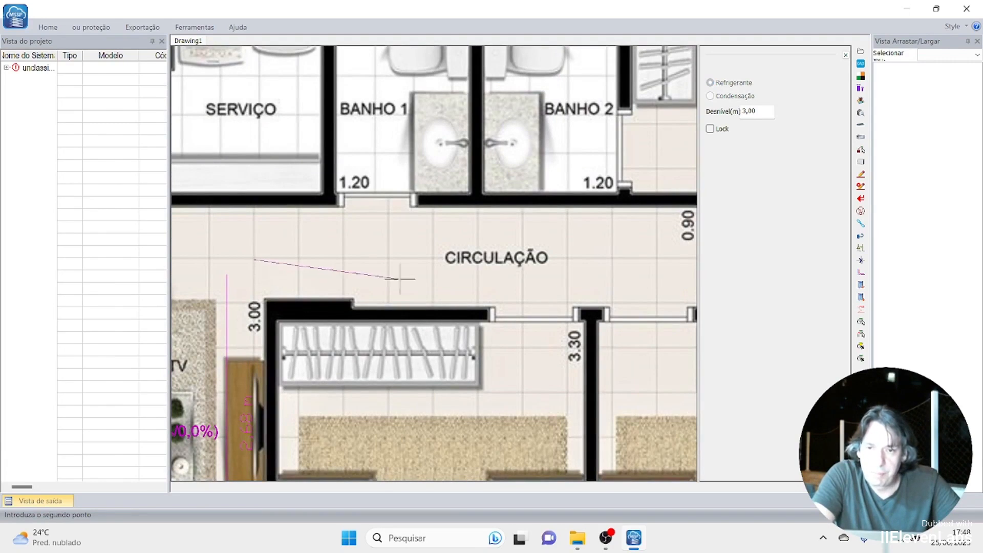
pyautogui.scroll(-5, 399, 276)
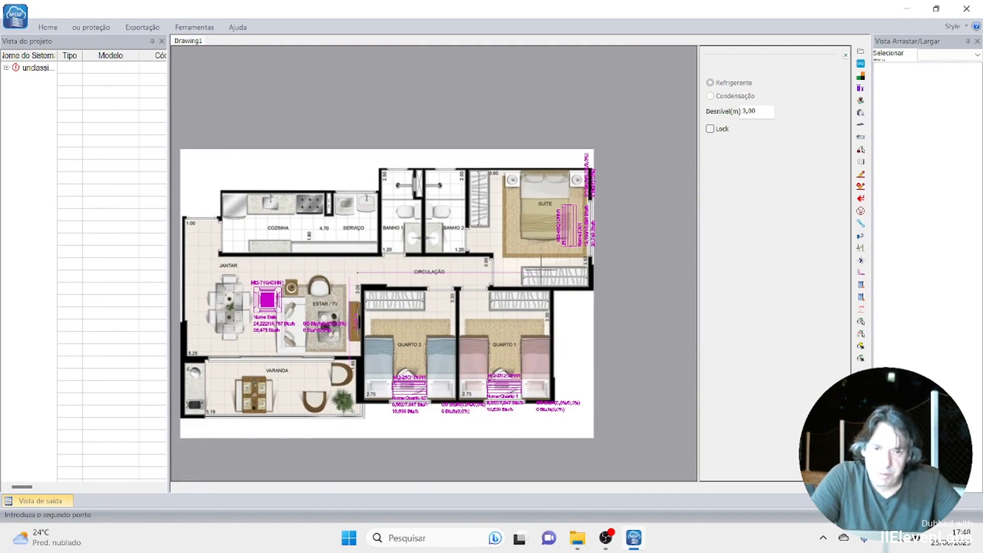
pyautogui.click(543, 271)
pyautogui.press('Escape')
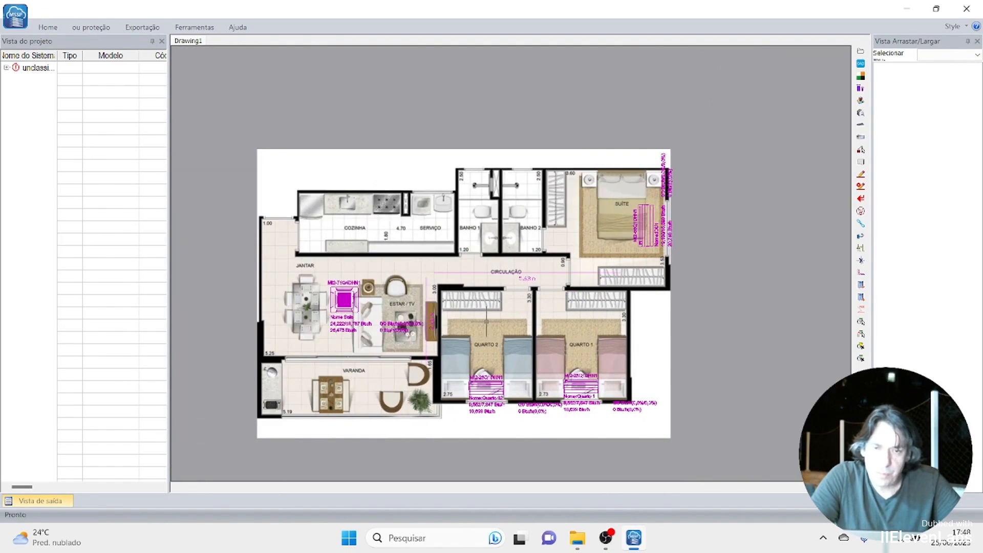
# - Draw a refrigerant pipe about 3.57 m long from the Quarto 2 indoor unit over the adjacent bed to the corridor doorway, and save the drawing
pyautogui.scroll(3, 486, 321)
pyautogui.scroll(-5, 486, 321)
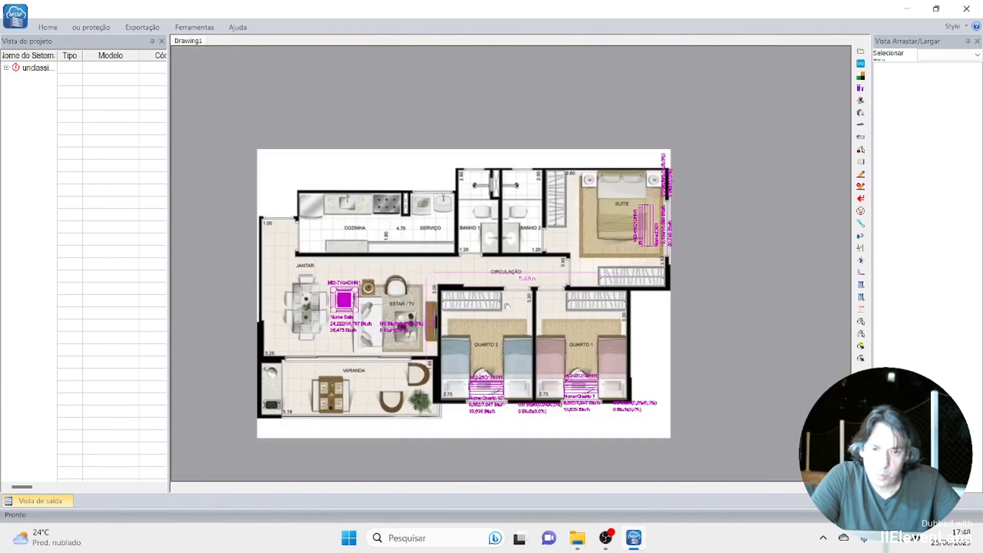
pyautogui.scroll(4, 499, 268)
pyautogui.scroll(2, 500, 265)
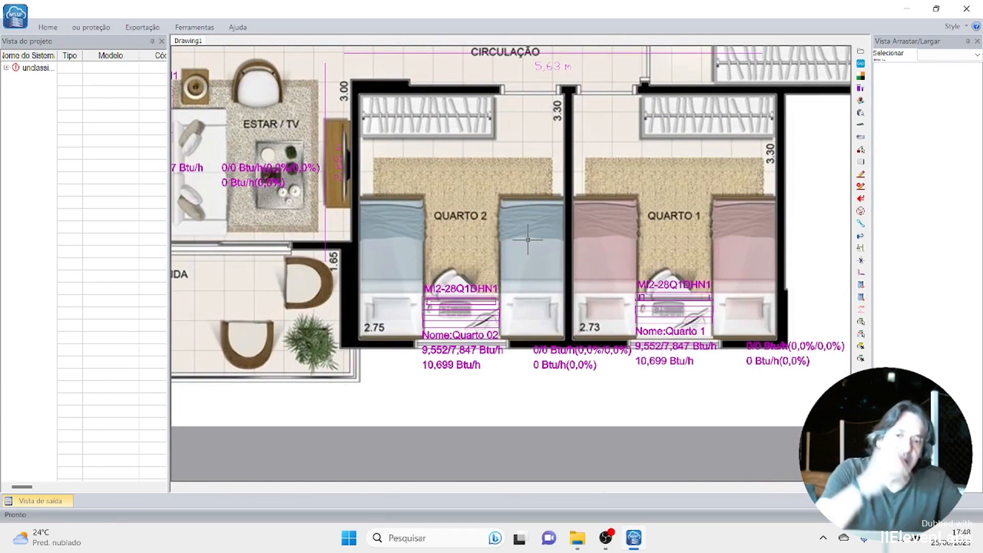
pyautogui.click(860, 174)
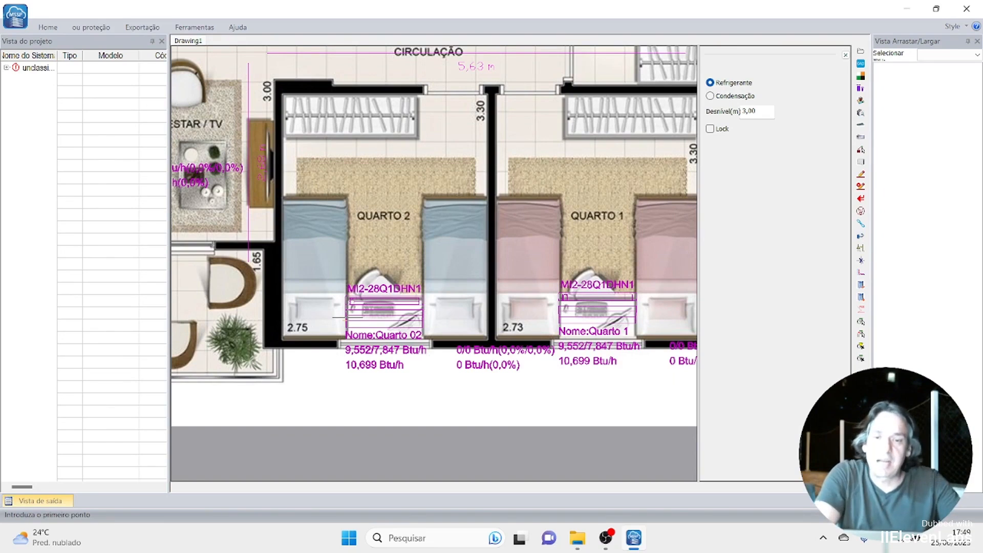
pyautogui.click(343, 320)
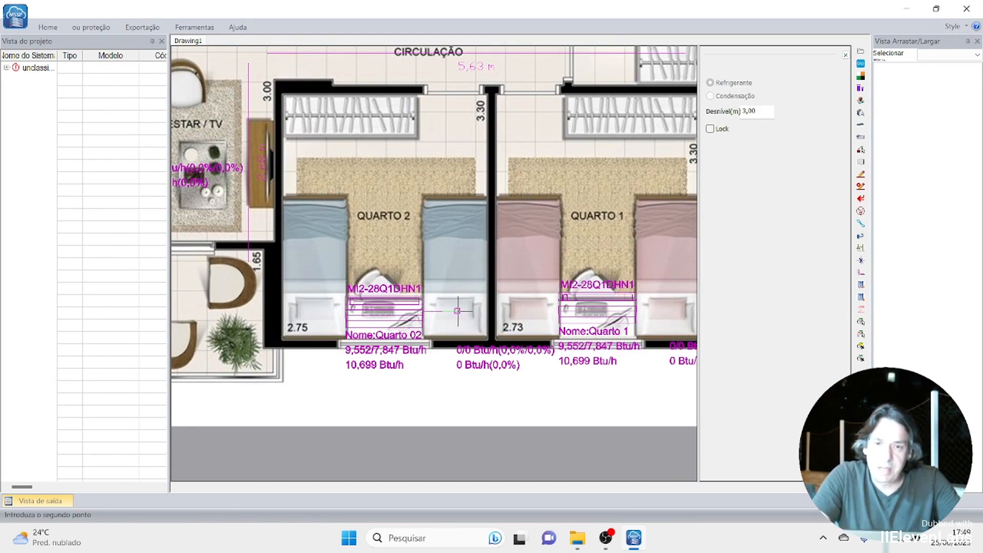
pyautogui.click(457, 310)
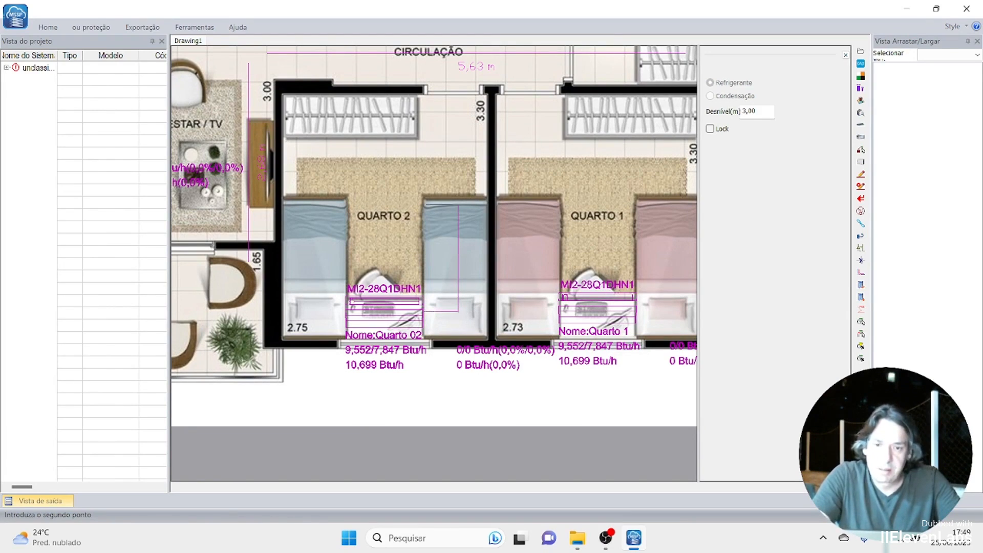
pyautogui.click(457, 81)
pyautogui.press('Escape')
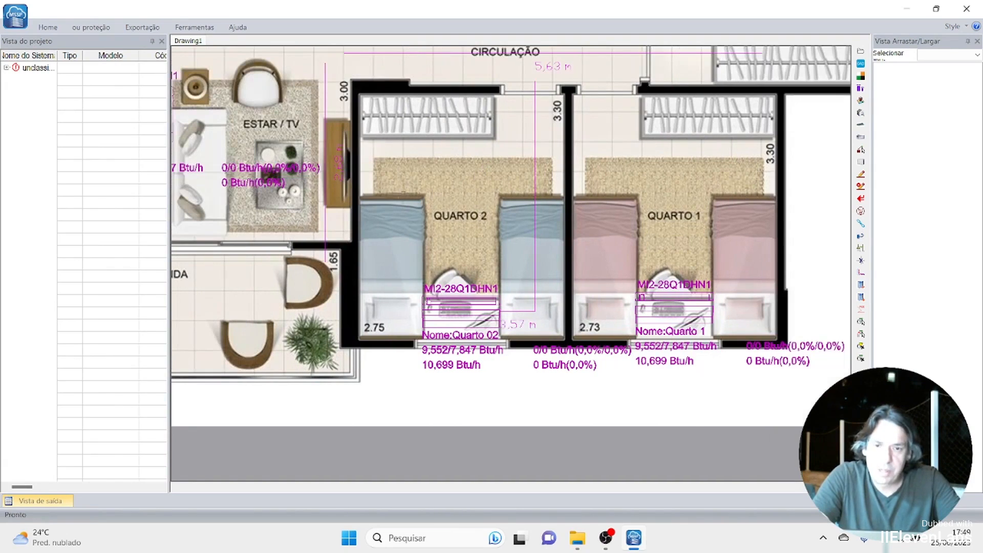
pyautogui.hotkey('ctrl', 's')
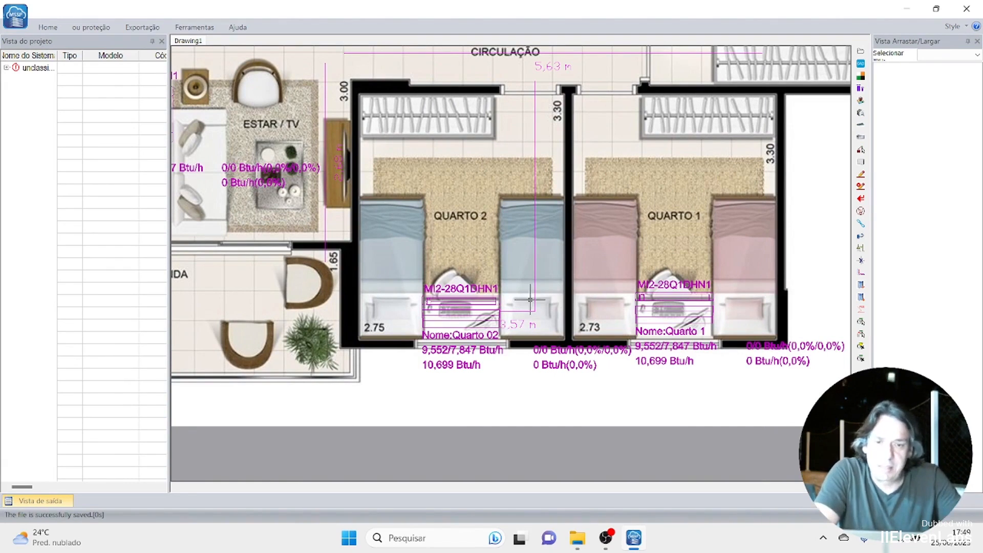
# - Draw a refrigerant pipe about 3.69 m long from the Quarto 1 indoor unit past the wardrobe to just short of the corridor pipe
pyautogui.moveTo(597, 140); pyautogui.dragTo(459, 202, button='middle')
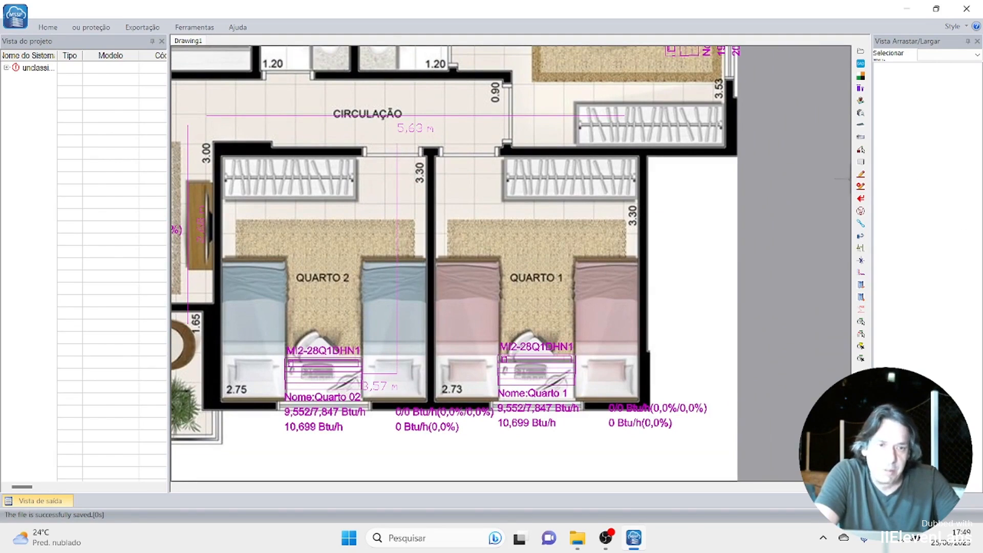
pyautogui.click(860, 174)
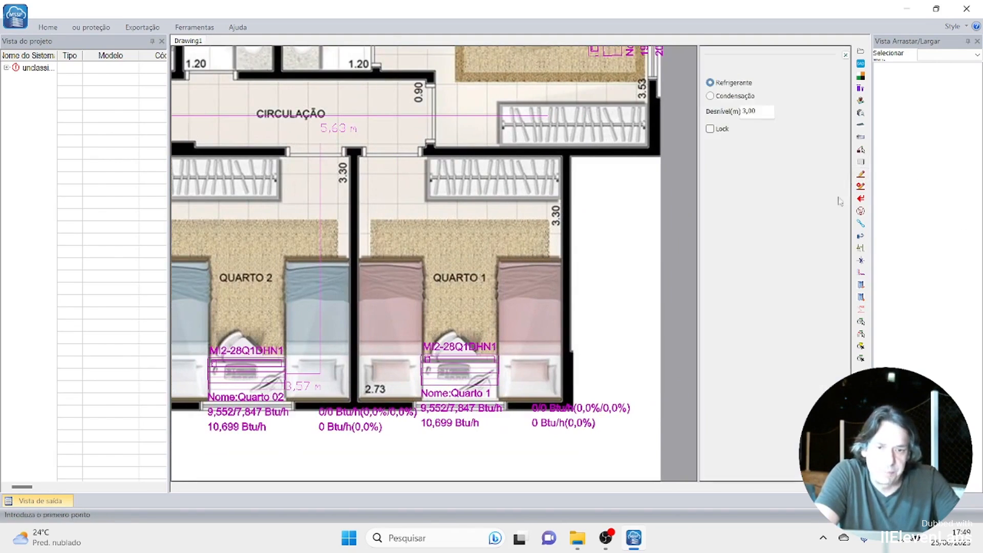
pyautogui.click(499, 375)
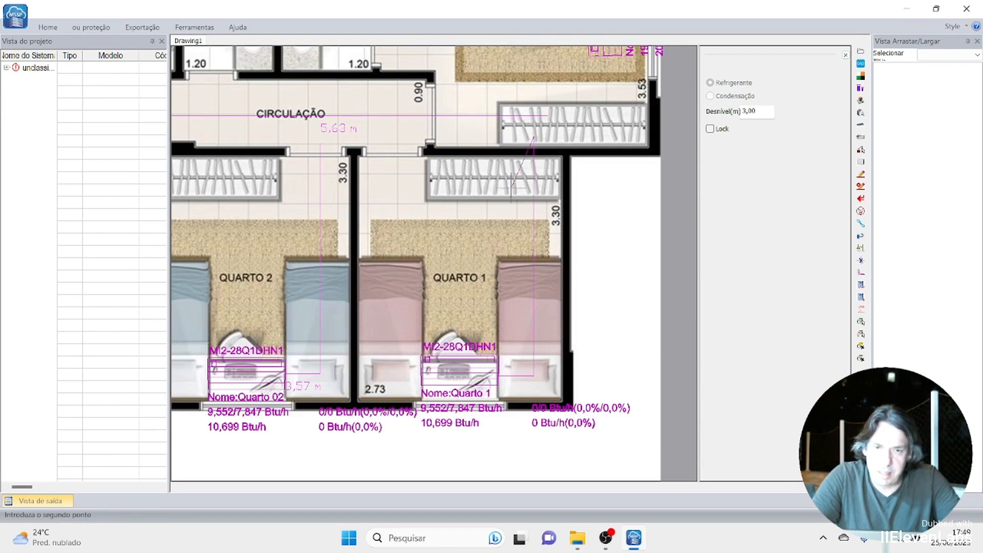
pyautogui.press('Escape')
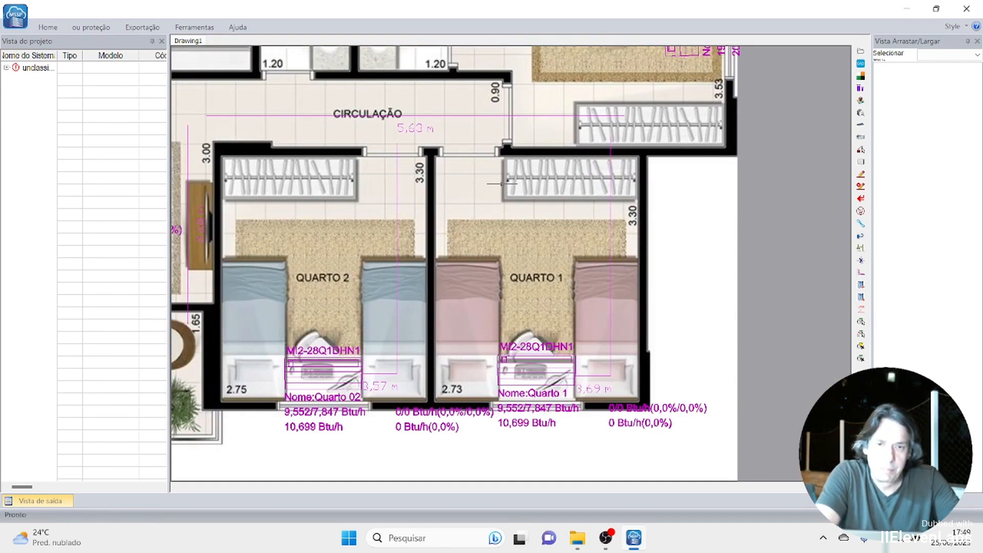
# - Draw a refrigerant pipe from the suite's indoor unit across the bed and down to just above the wardrobe near the corridor pipe
pyautogui.moveTo(682, 163); pyautogui.dragTo(585, 446, button='middle')
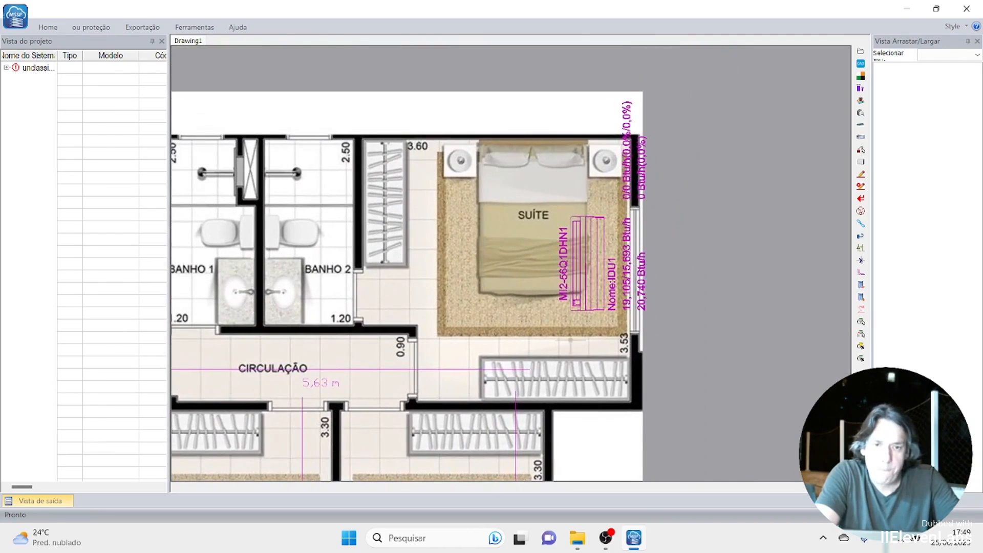
pyautogui.moveTo(564, 258); pyautogui.dragTo(588, 302, button='middle')
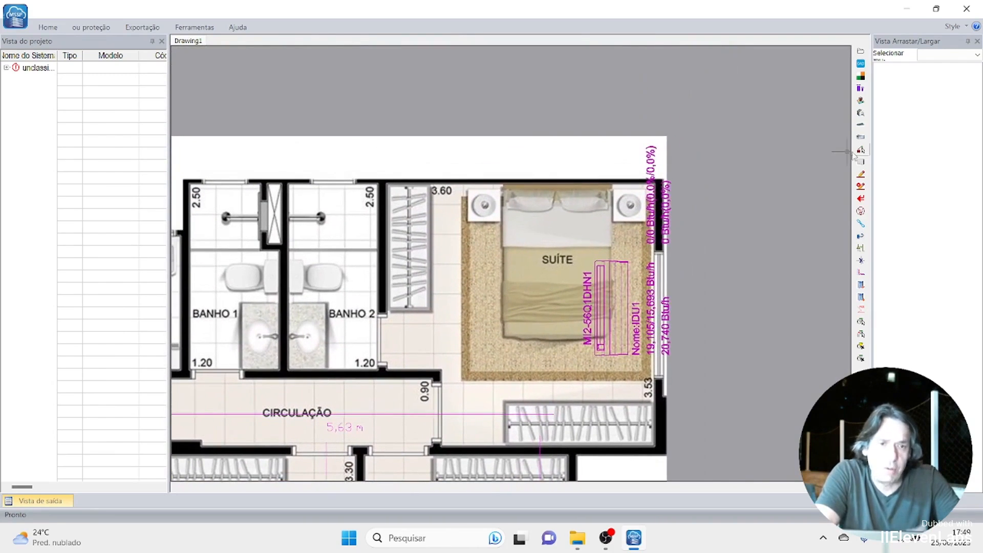
pyautogui.click(861, 181)
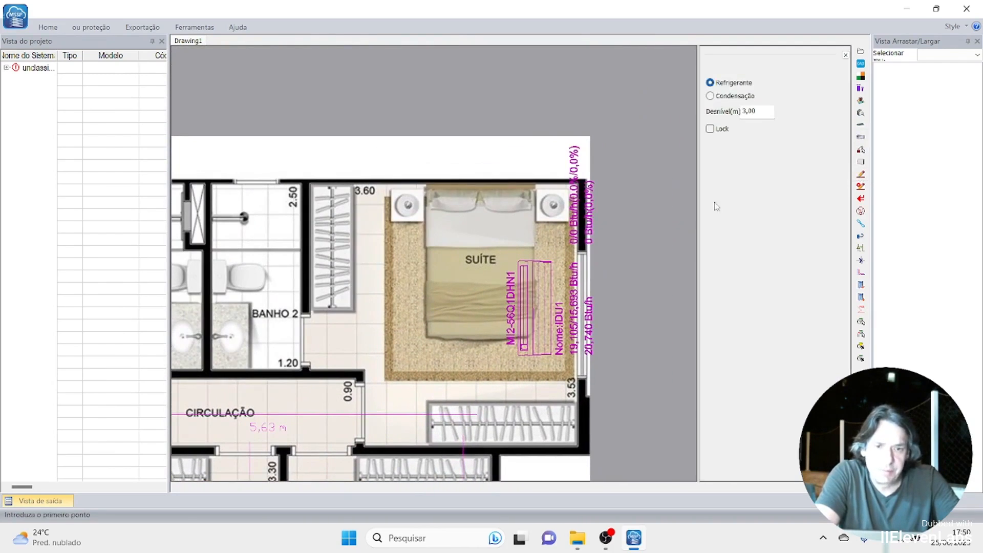
pyautogui.click(534, 259)
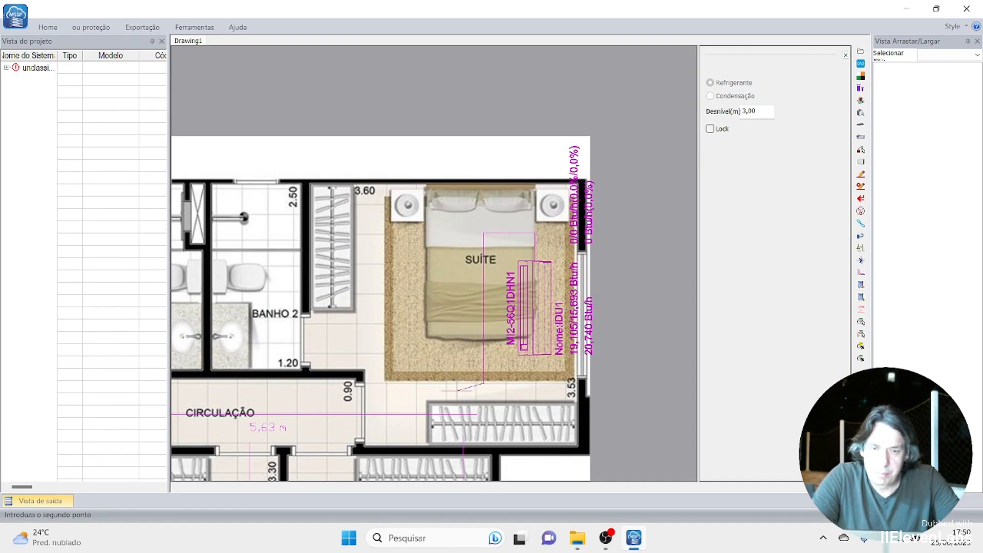
pyautogui.press('Escape')
pyautogui.scroll(-2, 455, 405)
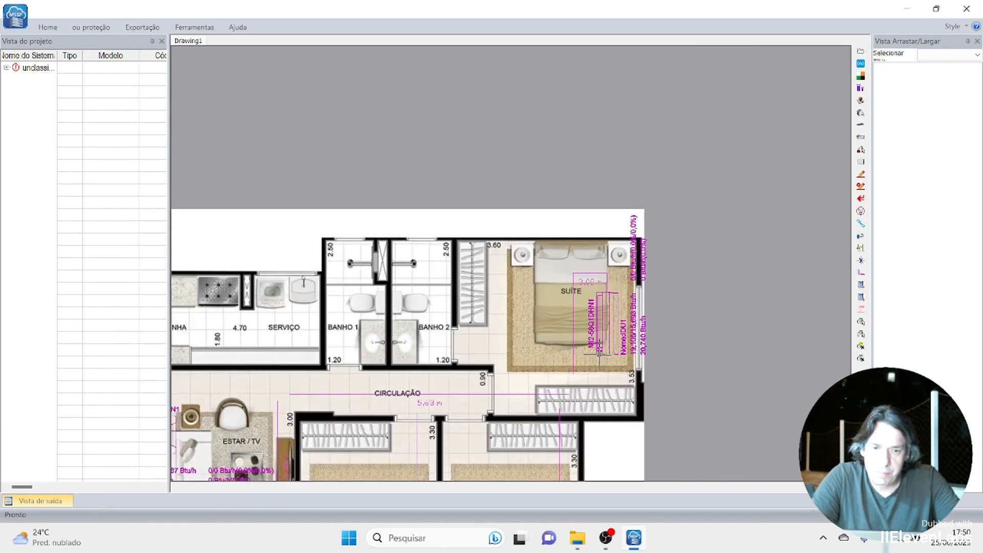
# - Connect the Quarto 1 pipe to the corridor pipe with a branch joint (Junta de derivação) at the suite entrance, its inlet facing the corridor
pyautogui.scroll(3, 644, 281)
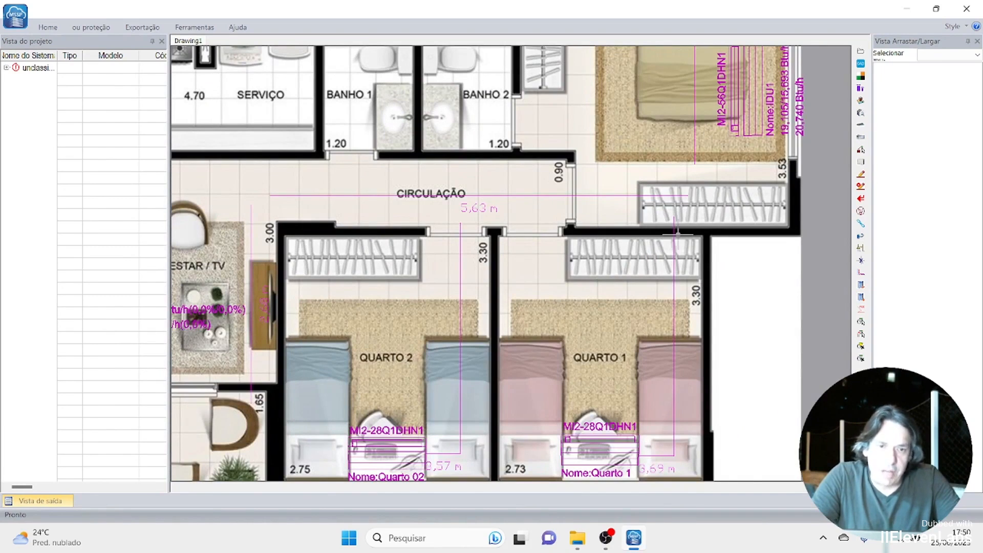
pyautogui.scroll(3, 674, 231)
pyautogui.moveTo(682, 233); pyautogui.dragTo(589, 221, button='middle')
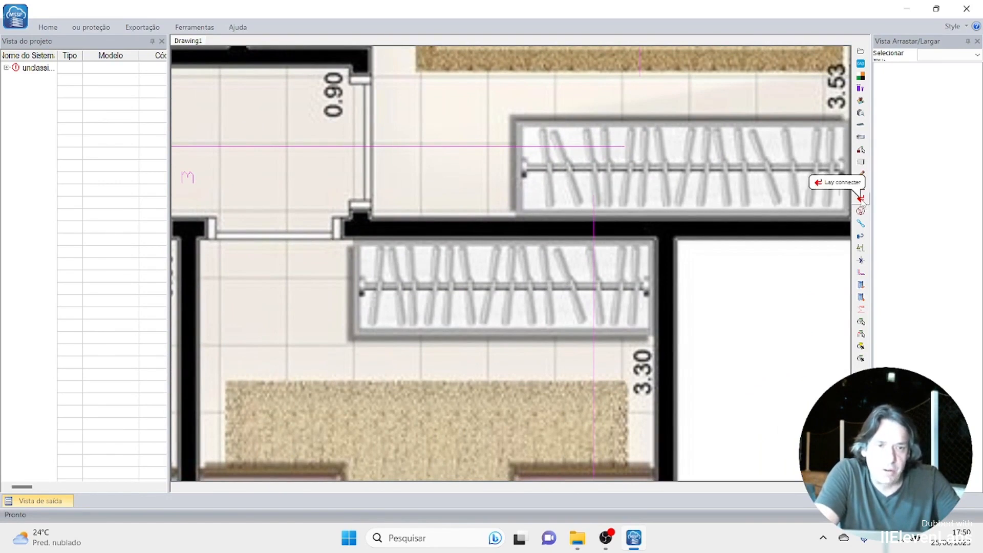
pyautogui.click(861, 198)
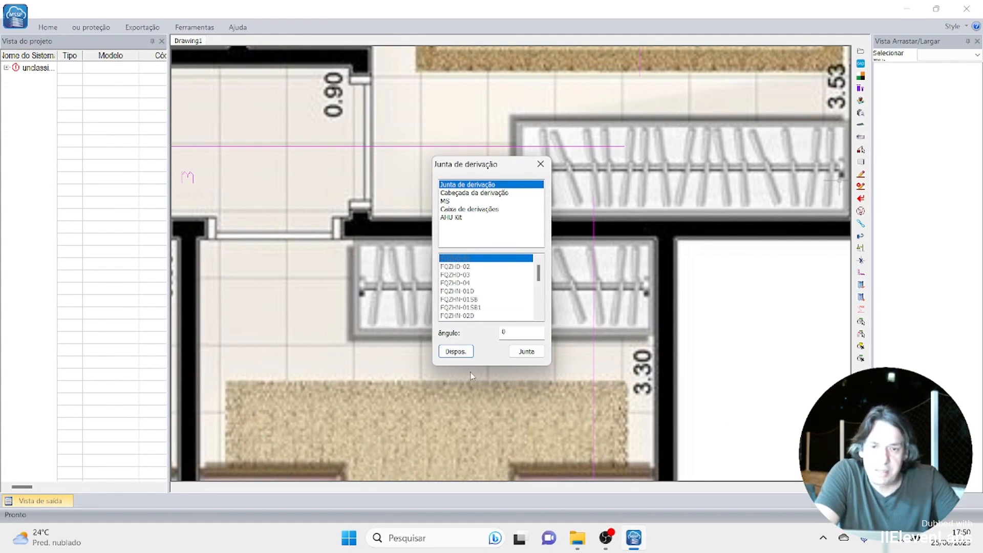
pyautogui.click(527, 352)
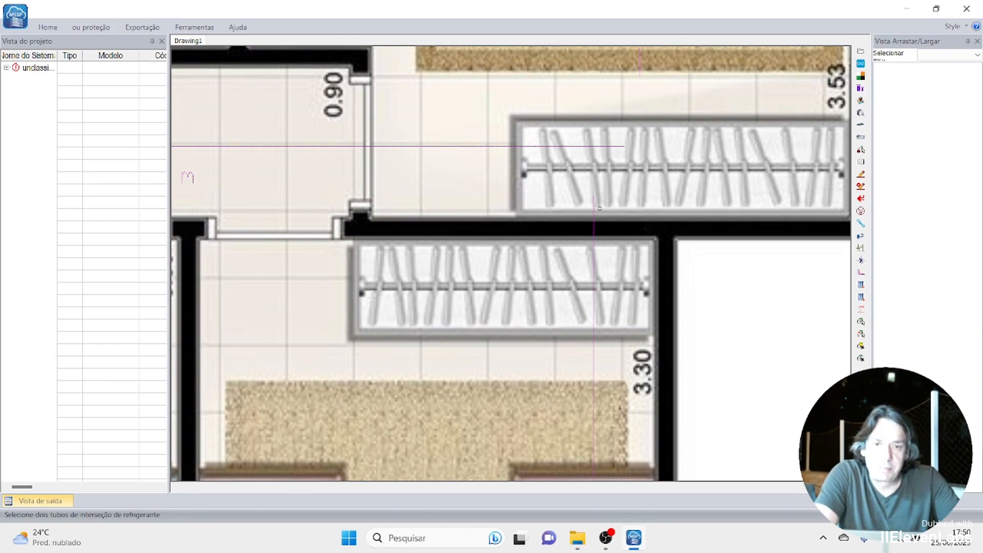
pyautogui.click(597, 209)
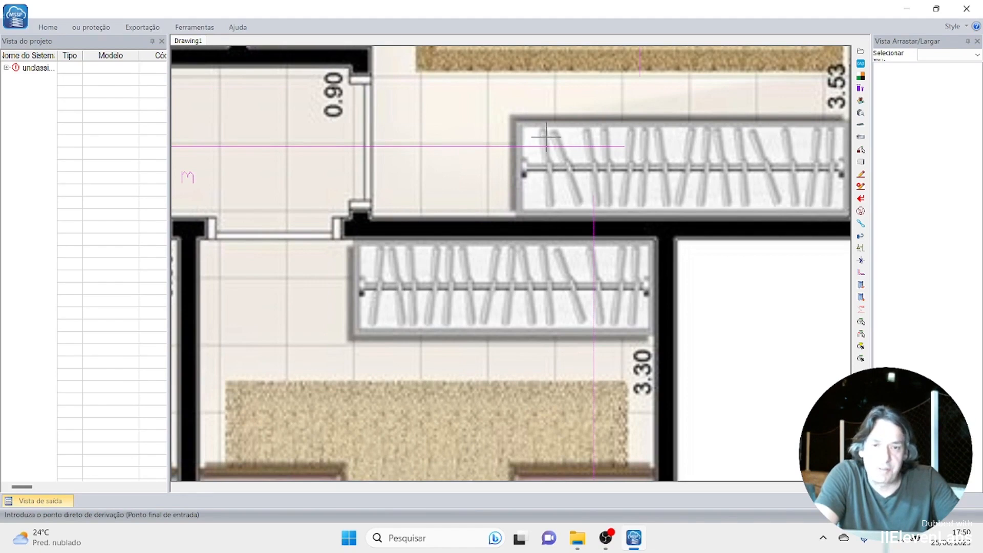
pyautogui.click(461, 147)
pyautogui.scroll(-2, 540, 229)
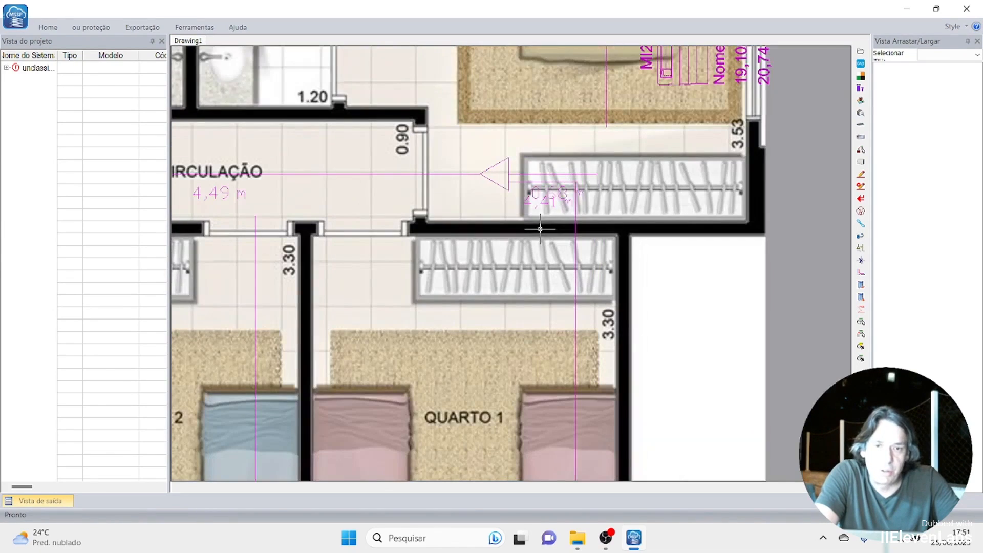
pyautogui.scroll(3, 563, 223)
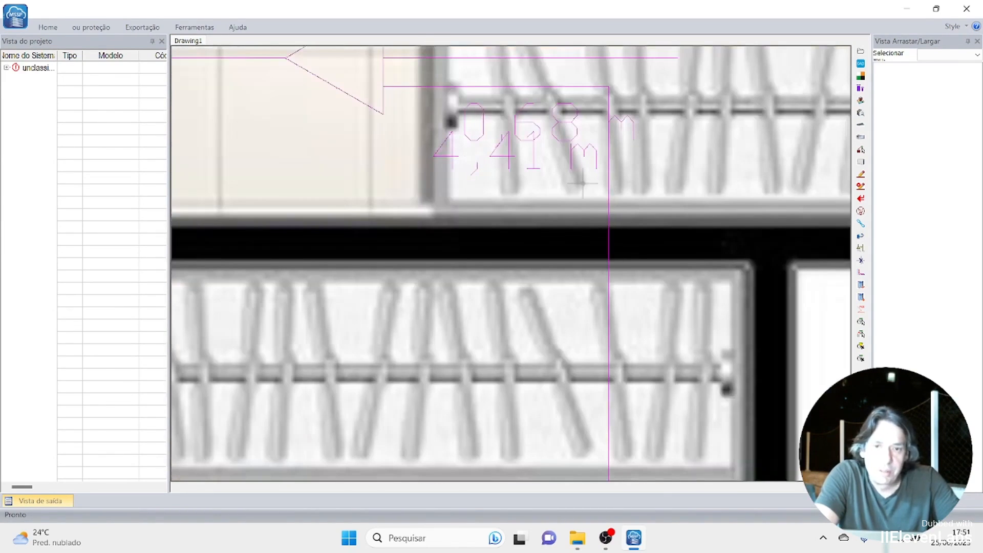
pyautogui.scroll(-1, 571, 189)
pyautogui.scroll(-2, 502, 177)
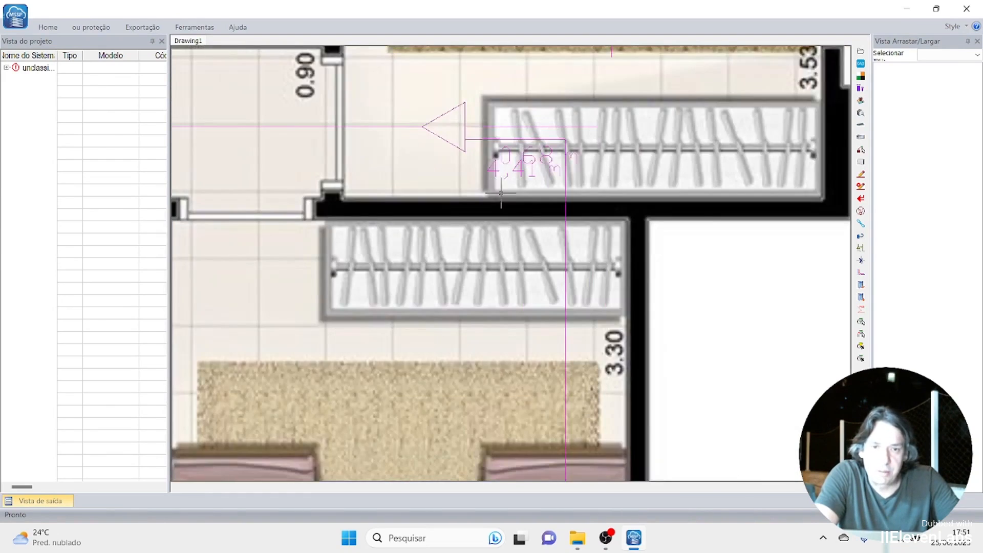
# - Connect the Quarto 2 pipe to the corridor pipe with a branch joint (Junta de derivação), its inlet facing the living room
pyautogui.moveTo(371, 272); pyautogui.dragTo(572, 270, button='middle')
pyautogui.moveTo(474, 287); pyautogui.dragTo(582, 264, button='middle')
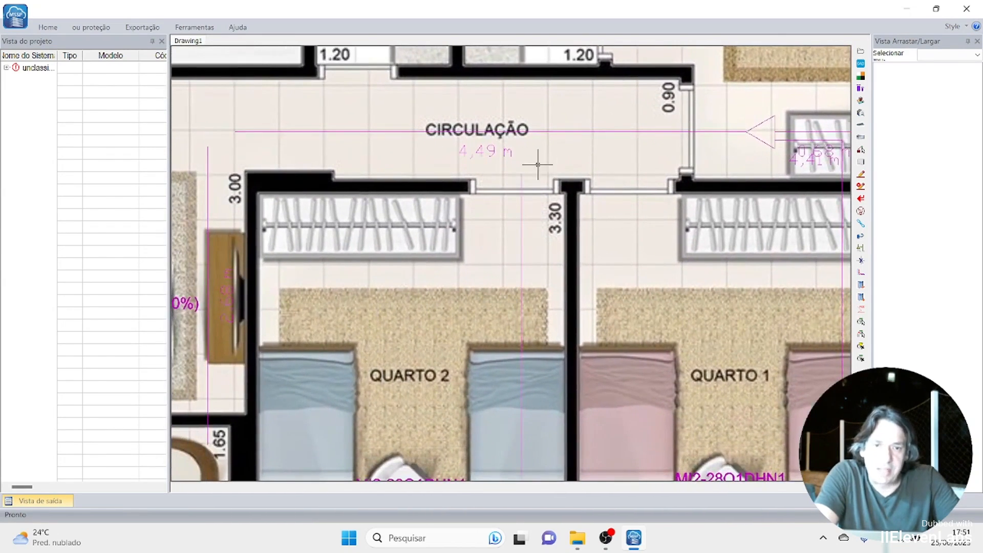
pyautogui.click(860, 200)
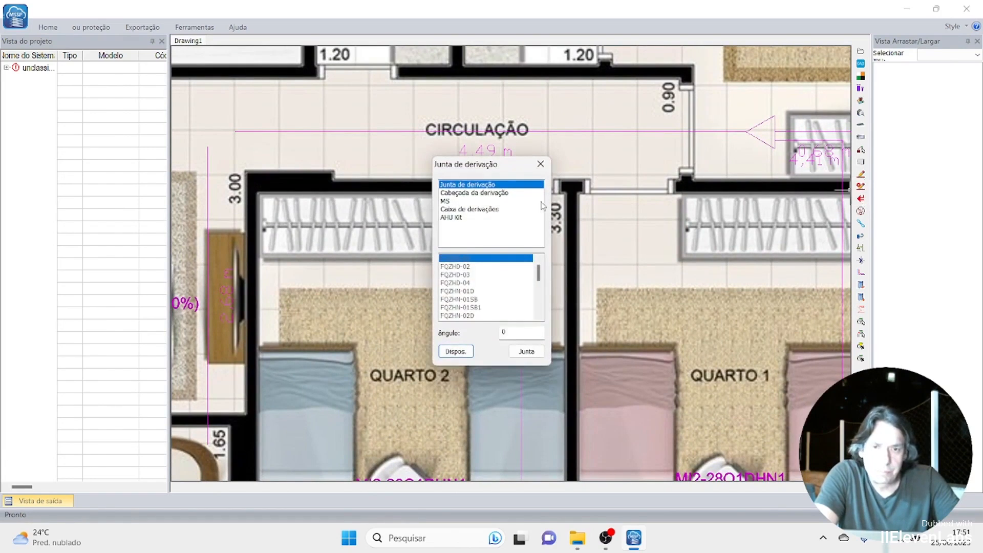
pyautogui.click(526, 352)
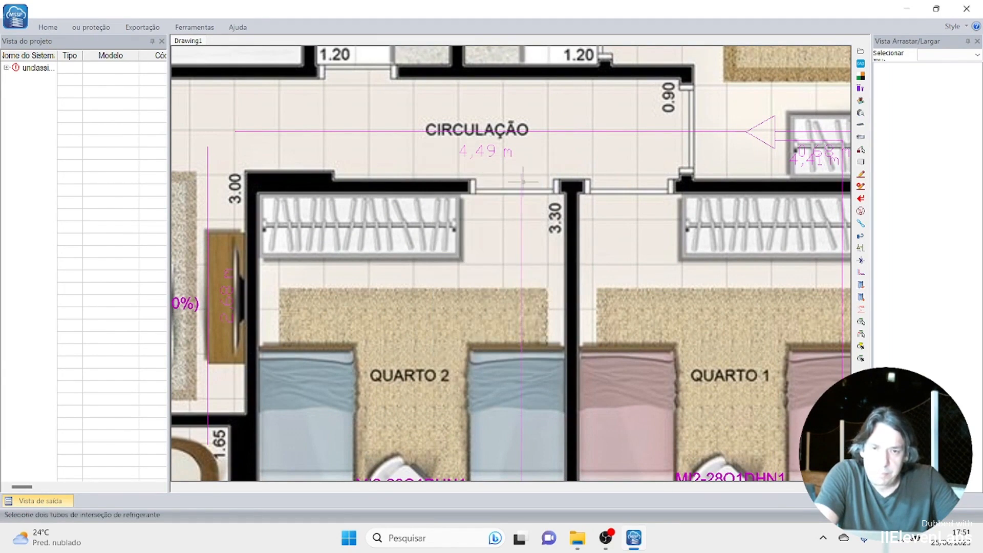
pyautogui.click(426, 146)
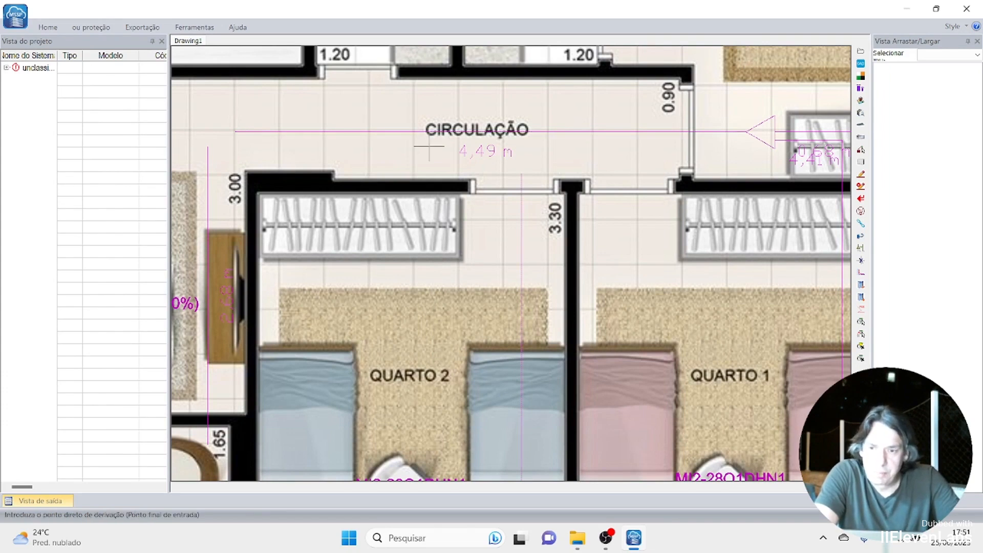
pyautogui.click(397, 131)
pyautogui.scroll(-2, 494, 207)
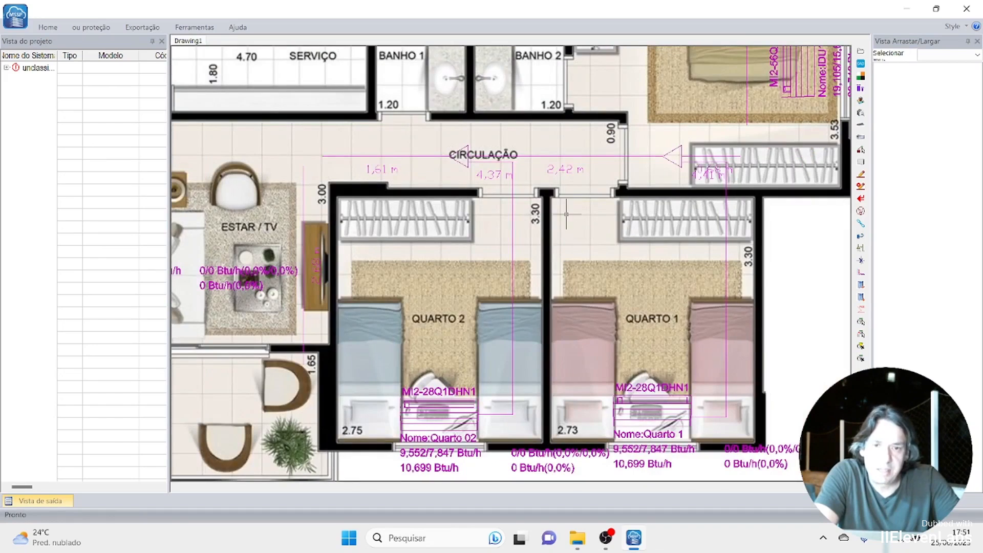
# - Join the suite unit's pipe to the end of the corridor pipe leaving the branch joint at the suite wardrobe
pyautogui.scroll(2, 566, 214)
pyautogui.scroll(-1, 545, 191)
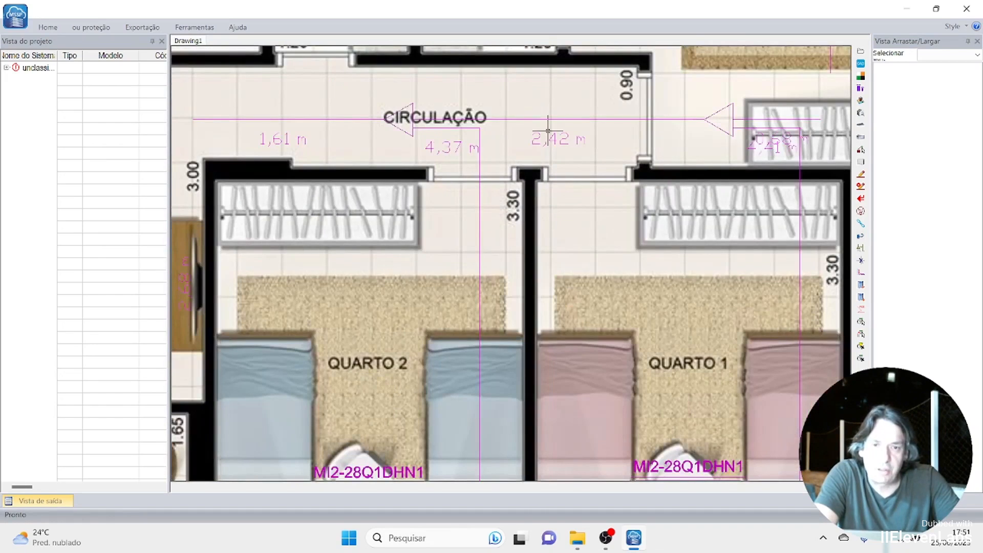
pyautogui.moveTo(771, 155); pyautogui.dragTo(489, 255, button='middle')
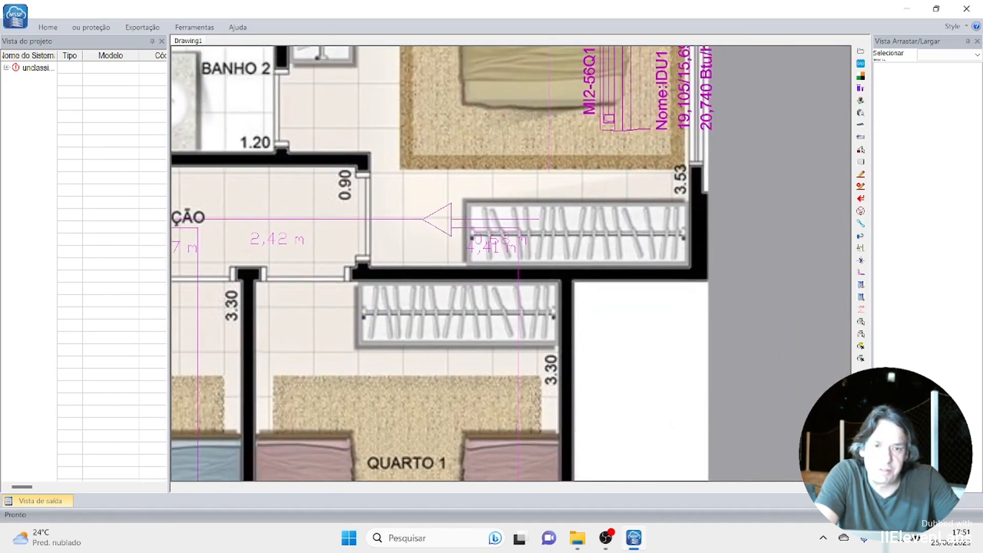
pyautogui.scroll(-1, 662, 202)
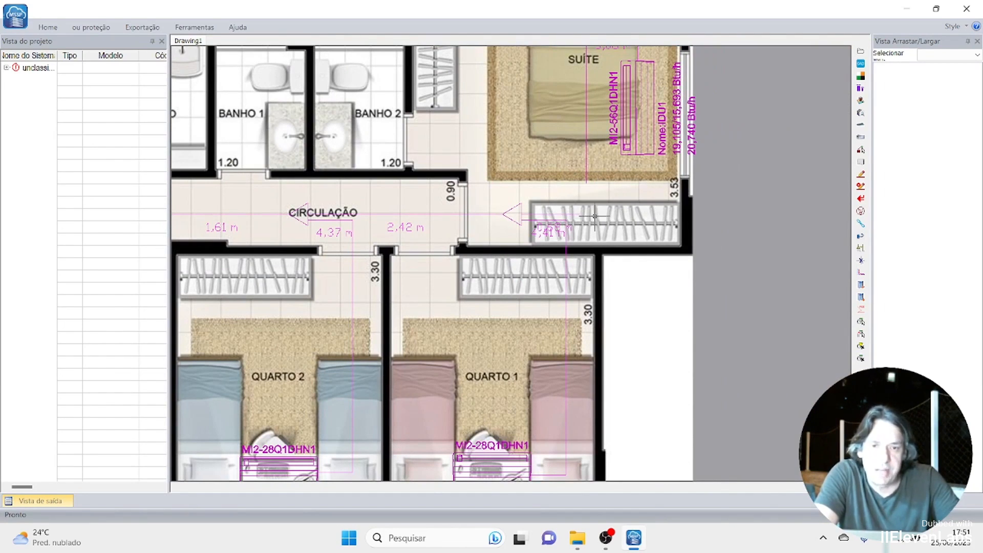
pyautogui.click(860, 272)
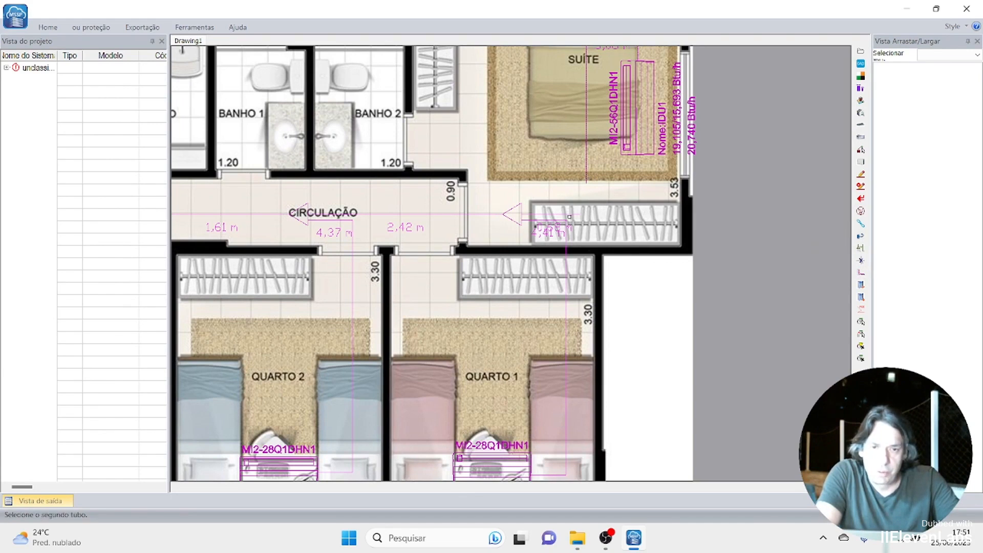
pyautogui.click(572, 214)
pyautogui.scroll(5, 615, 225)
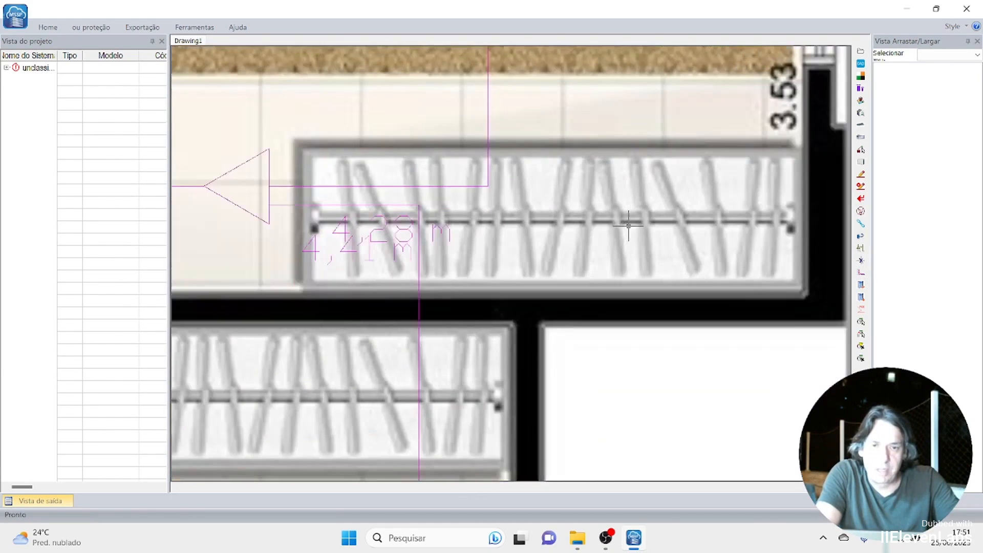
pyautogui.scroll(-1, 555, 203)
pyautogui.moveTo(574, 170); pyautogui.dragTo(563, 344, button='middle')
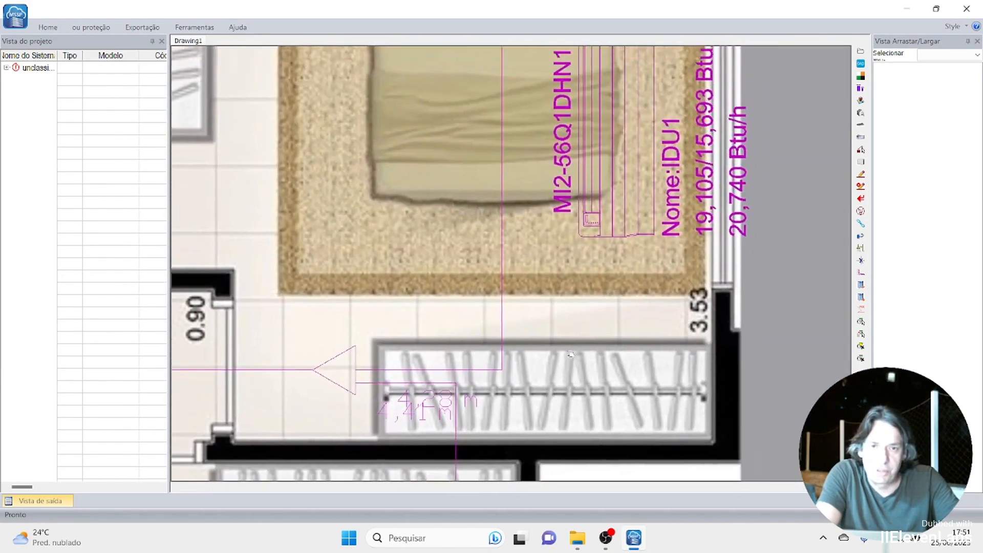
# - Draw a refrigerant pipe from the Sala indoor unit across the living room, ending just short of the vertical pipe beside the TV cabinet
pyautogui.scroll(-1, 562, 166)
pyautogui.scroll(-1, 562, 164)
pyautogui.scroll(2, 566, 176)
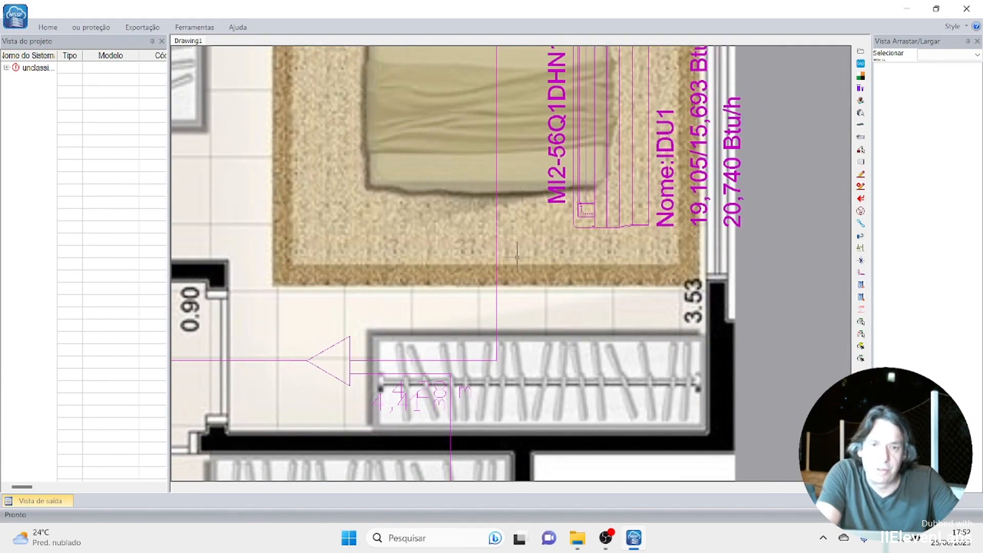
pyautogui.scroll(-2, 517, 256)
pyautogui.moveTo(428, 271); pyautogui.dragTo(600, 219, button='middle')
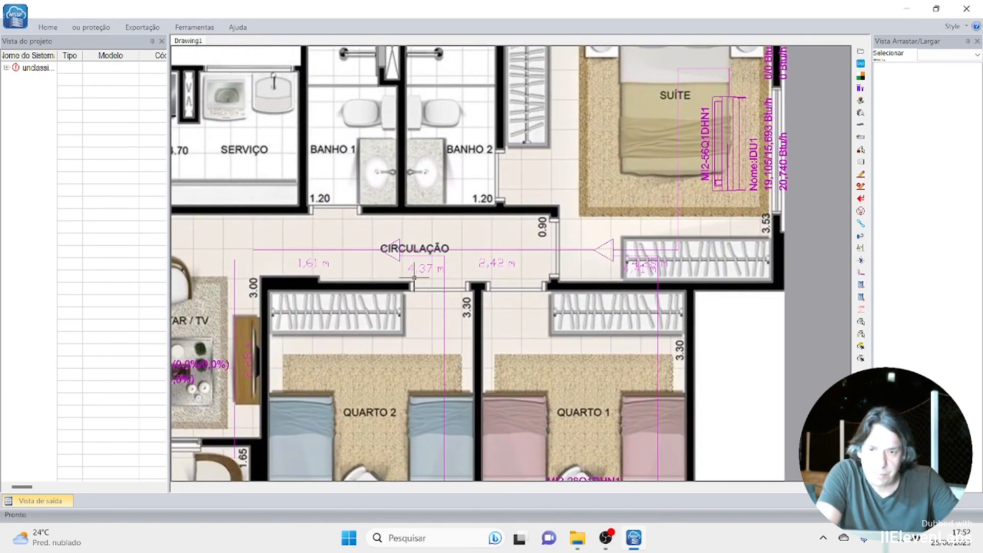
pyautogui.moveTo(289, 343); pyautogui.dragTo(482, 277, button='middle')
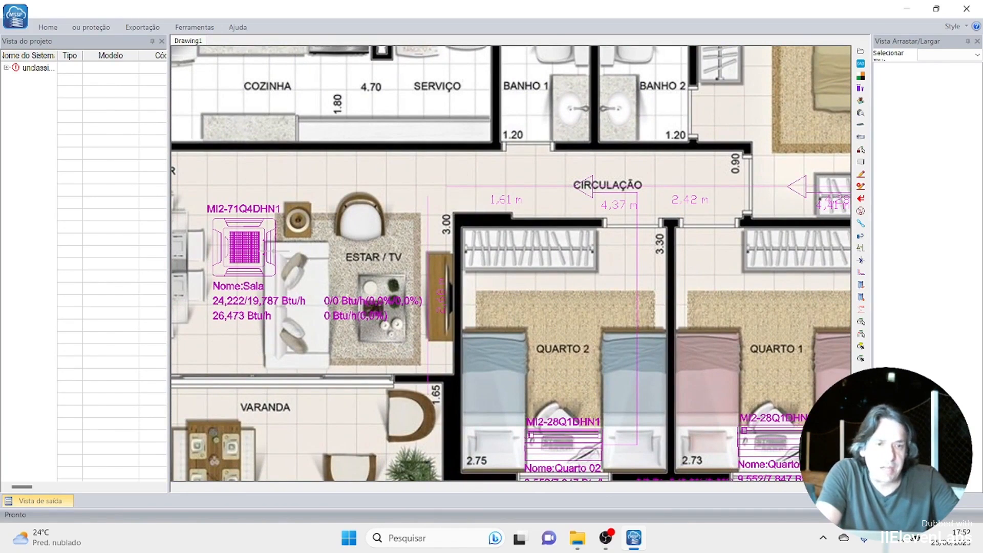
pyautogui.click(861, 175)
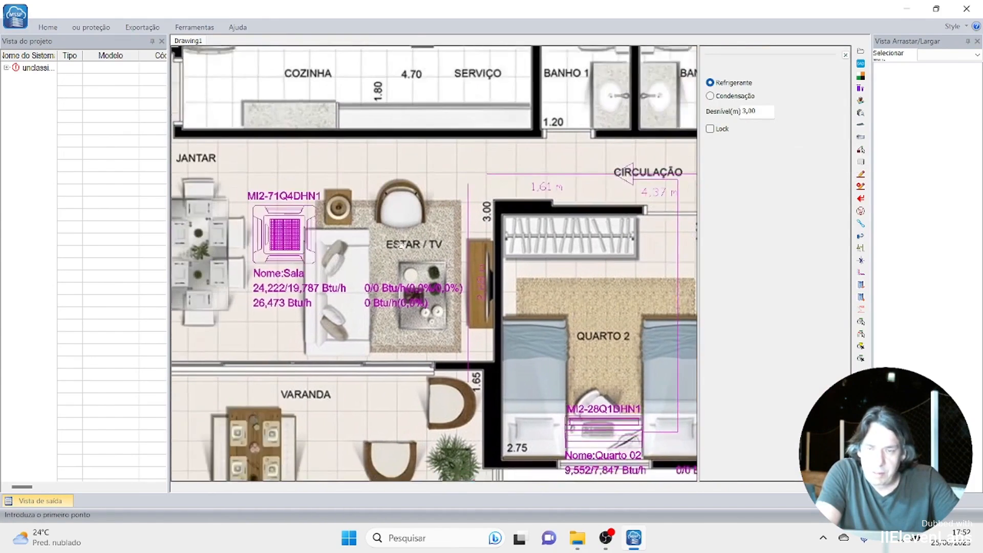
pyautogui.moveTo(401, 245); pyautogui.dragTo(473, 236, button='middle')
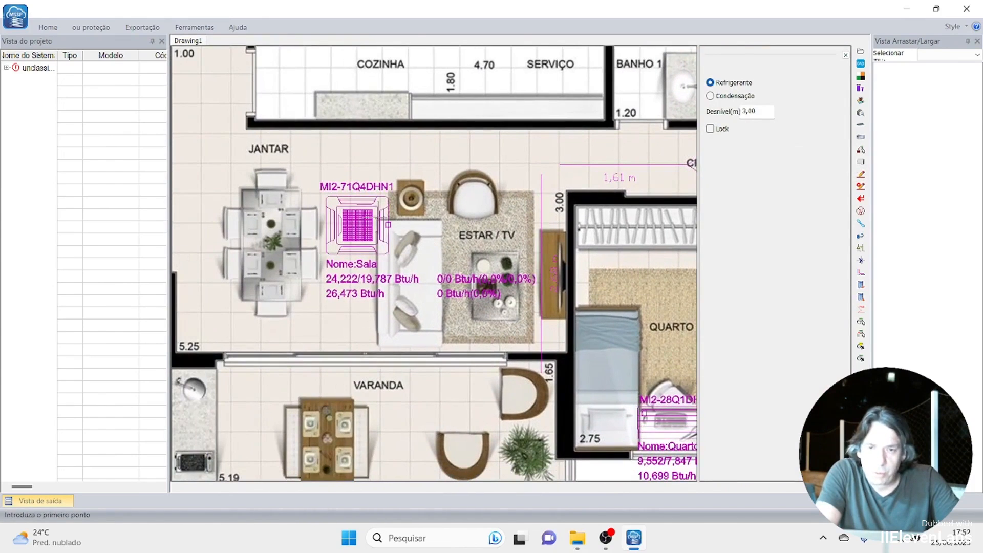
pyautogui.click(388, 224)
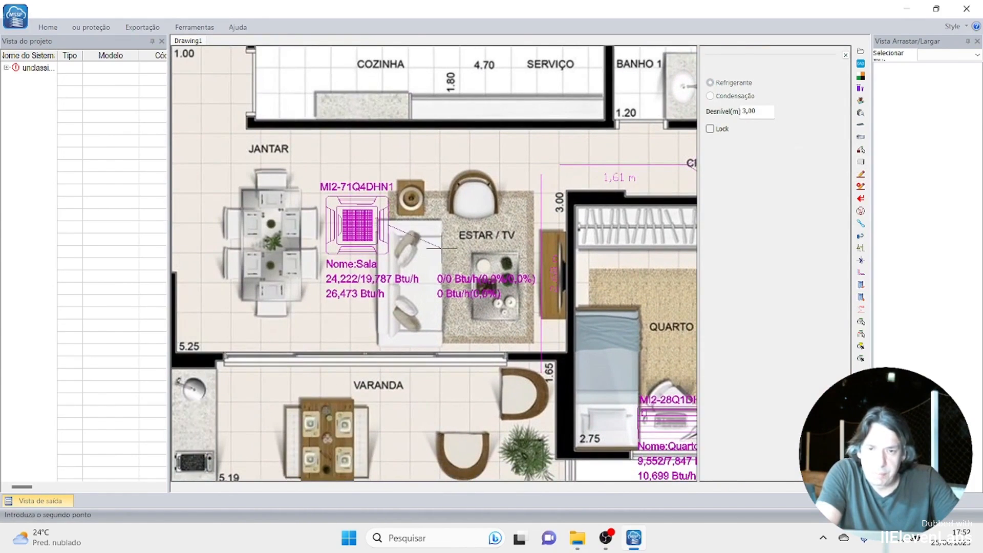
pyautogui.click(530, 225)
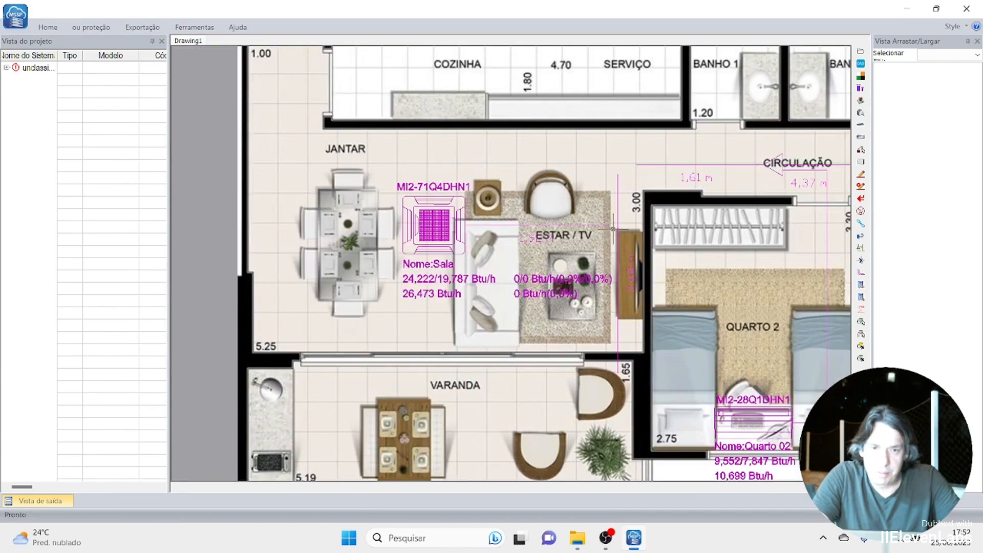
# - Connect the Sala unit's pipe to the vertical pipe at the TV cabinet with a branch joint (Junta de derivação), its inlet facing the Varanda
pyautogui.scroll(3, 651, 207)
pyautogui.scroll(1, 640, 218)
pyautogui.scroll(2, 653, 160)
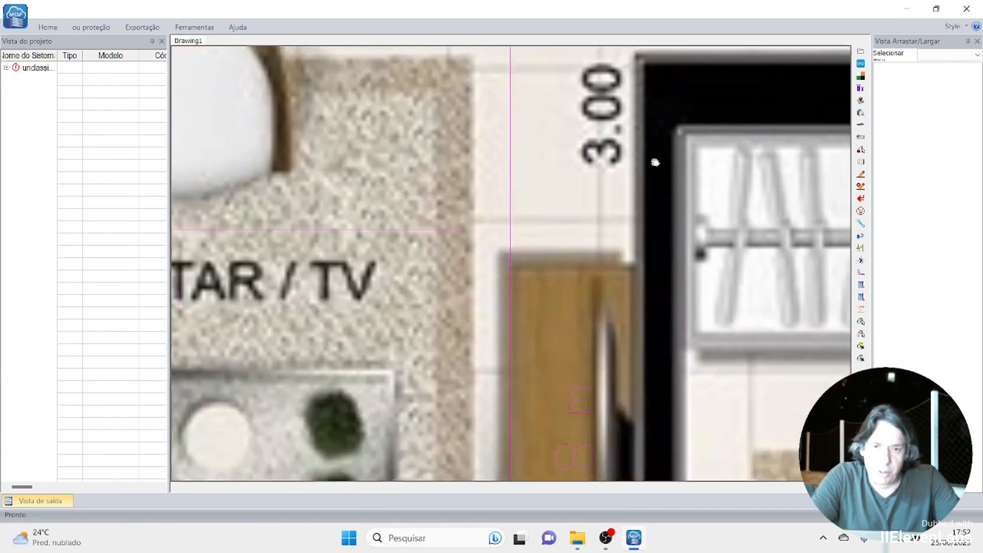
pyautogui.click(860, 197)
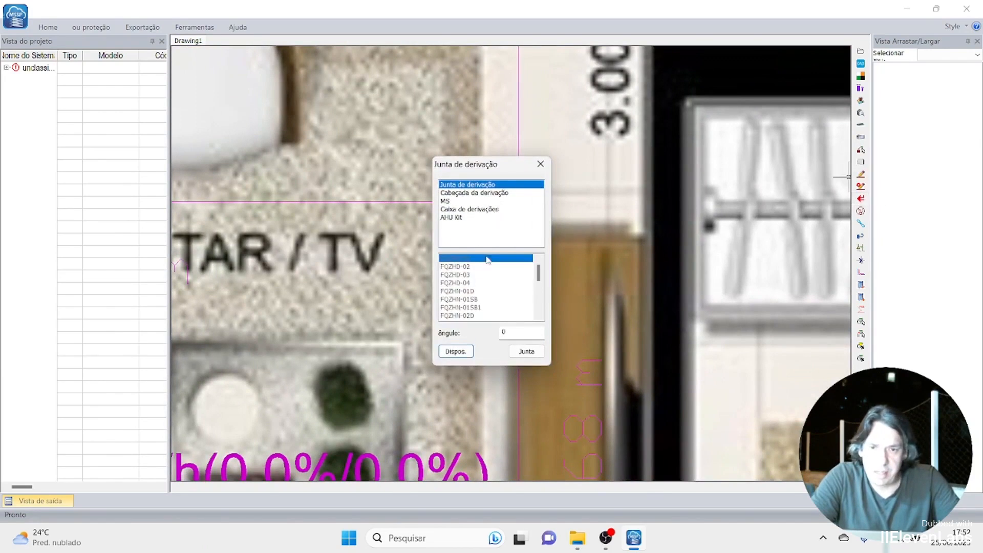
pyautogui.click(522, 352)
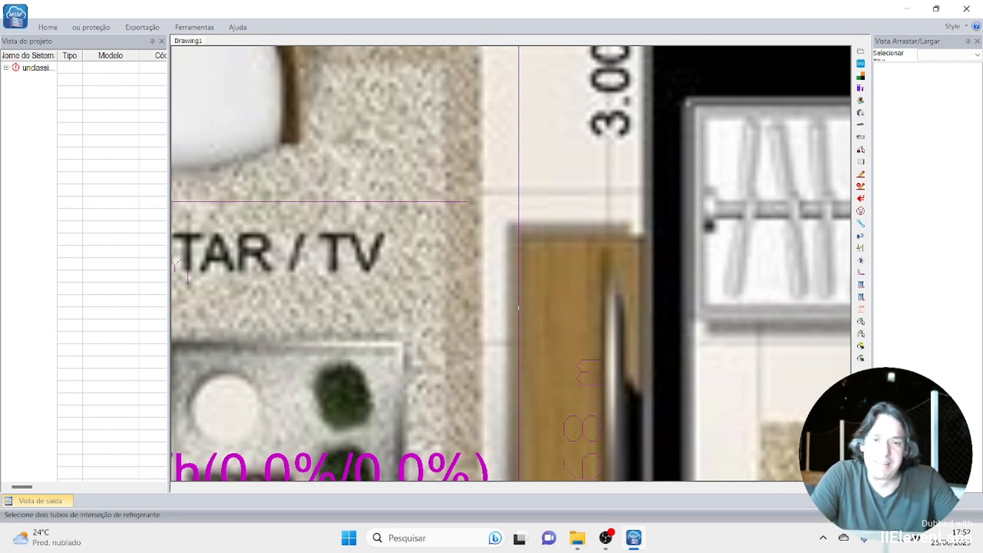
pyautogui.click(509, 343)
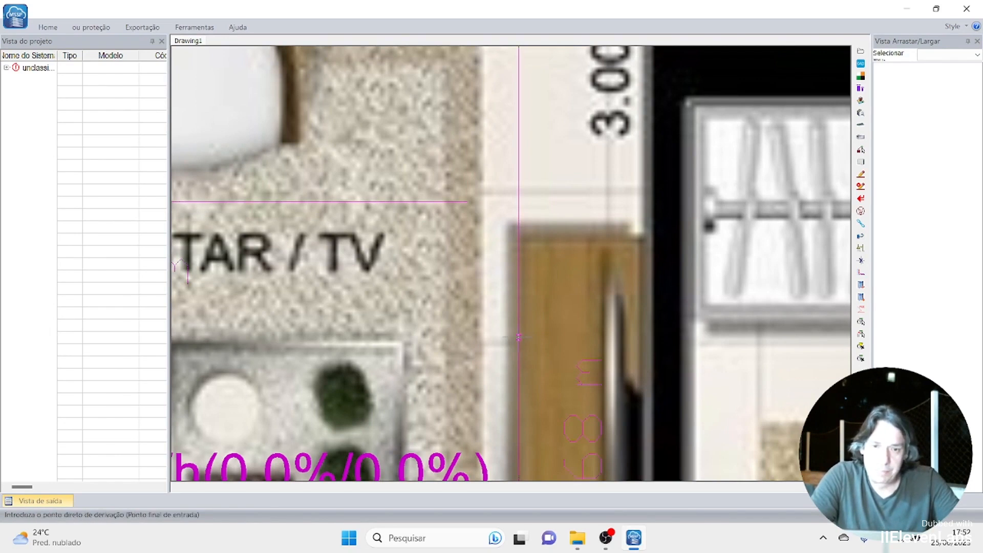
pyautogui.click(519, 338)
pyautogui.scroll(-3, 521, 328)
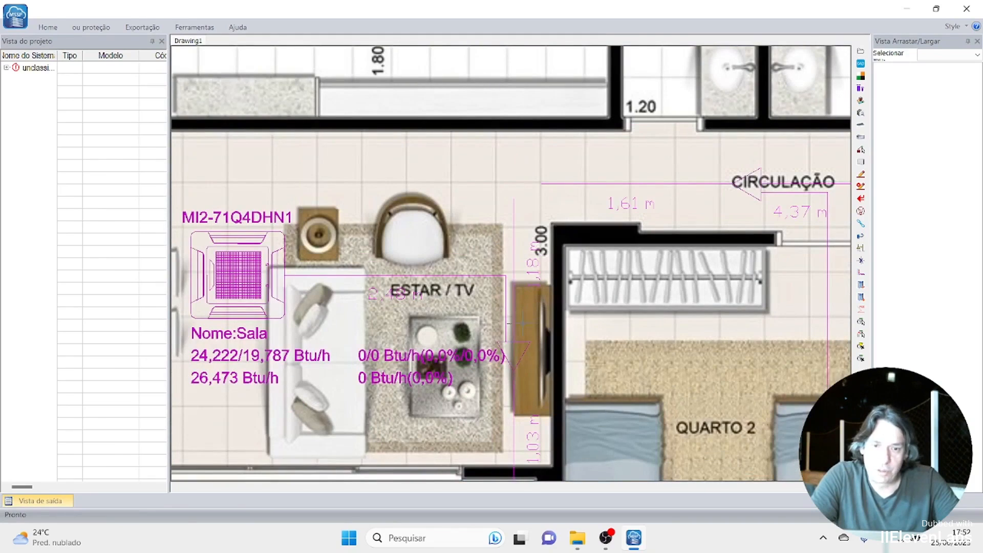
pyautogui.moveTo(515, 362); pyautogui.dragTo(532, 271, button='middle')
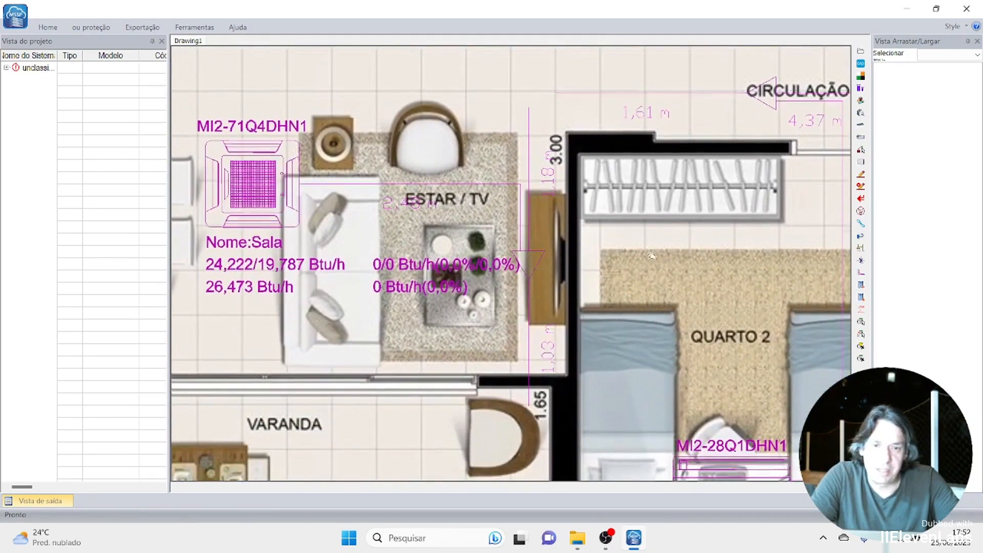
# - Join the living-room end of the corridor pipe to the upper end of the vertical pipe beside the TV cabinet
pyautogui.moveTo(677, 183); pyautogui.dragTo(553, 246, button='middle')
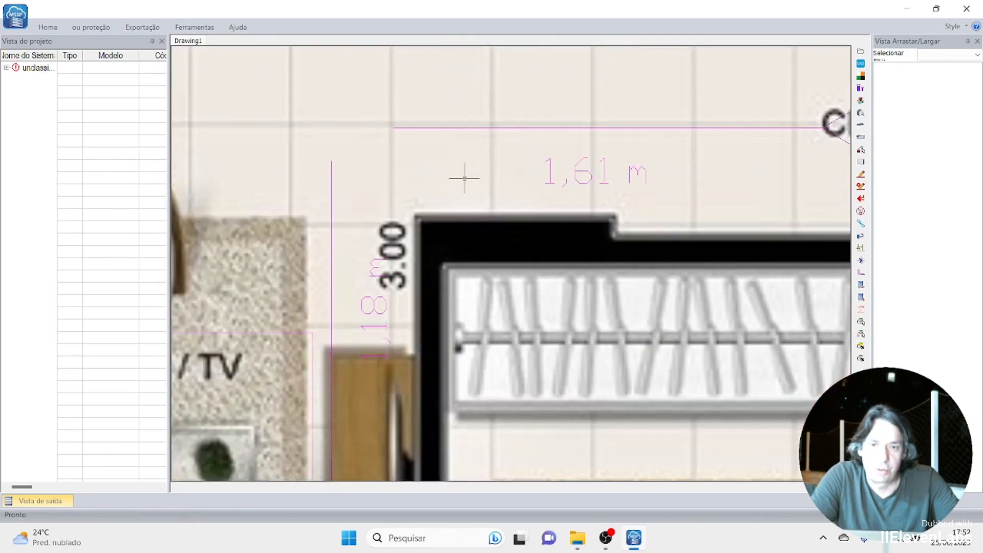
pyautogui.scroll(3, 456, 177)
pyautogui.moveTo(452, 179); pyautogui.dragTo(538, 195, button='middle')
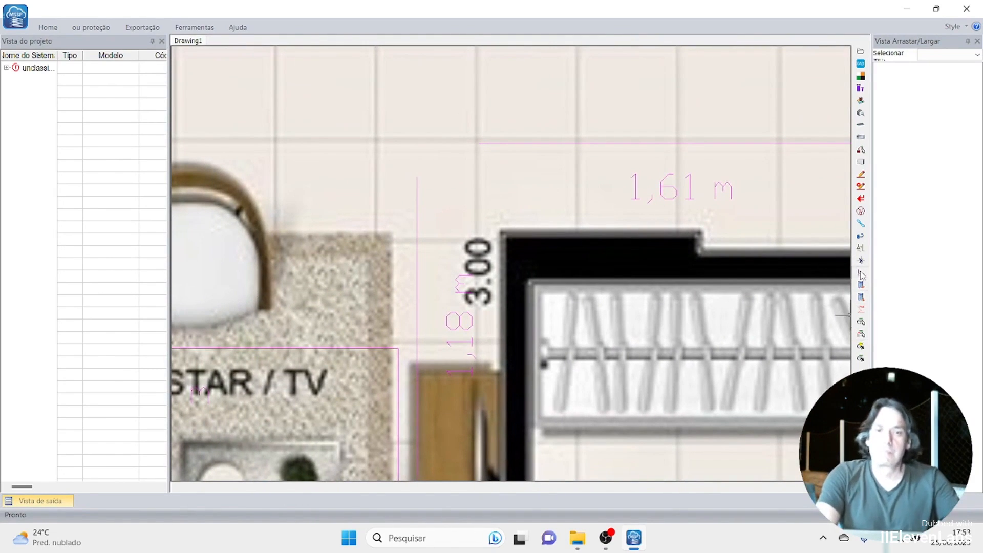
pyautogui.click(860, 248)
pyautogui.click(513, 143)
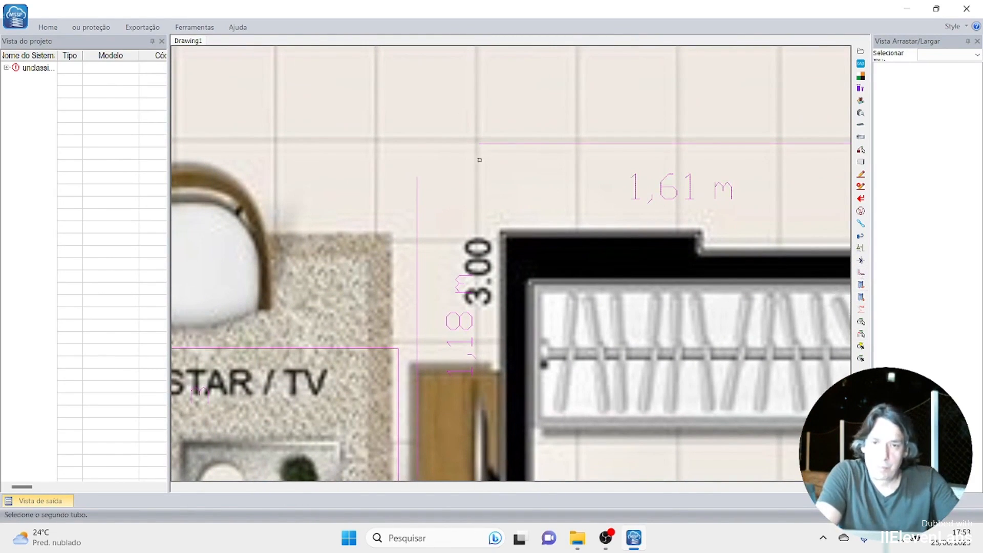
pyautogui.click(418, 197)
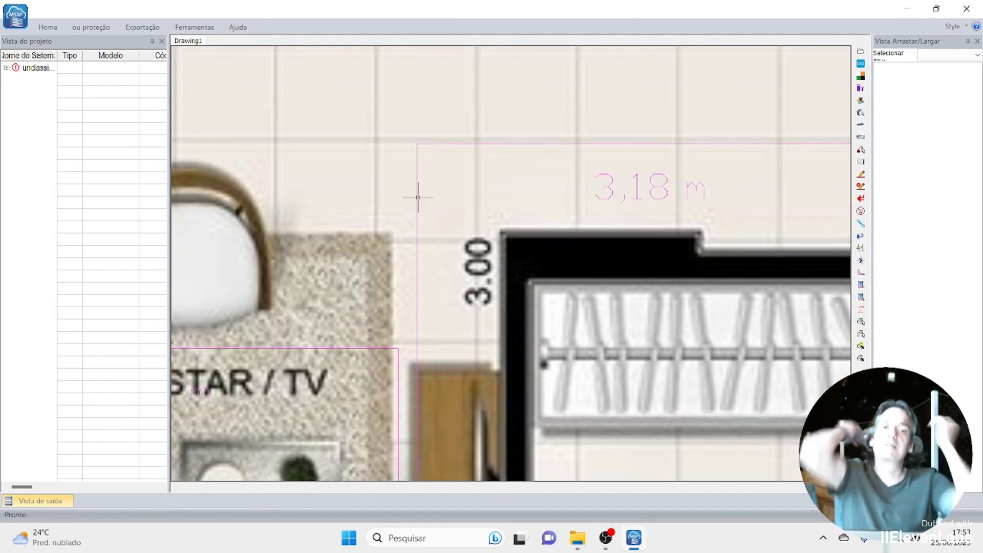
# - Examine the connected piping layout across the whole apartment, from the living room to the bedrooms and suite
pyautogui.scroll(-3, 418, 196)
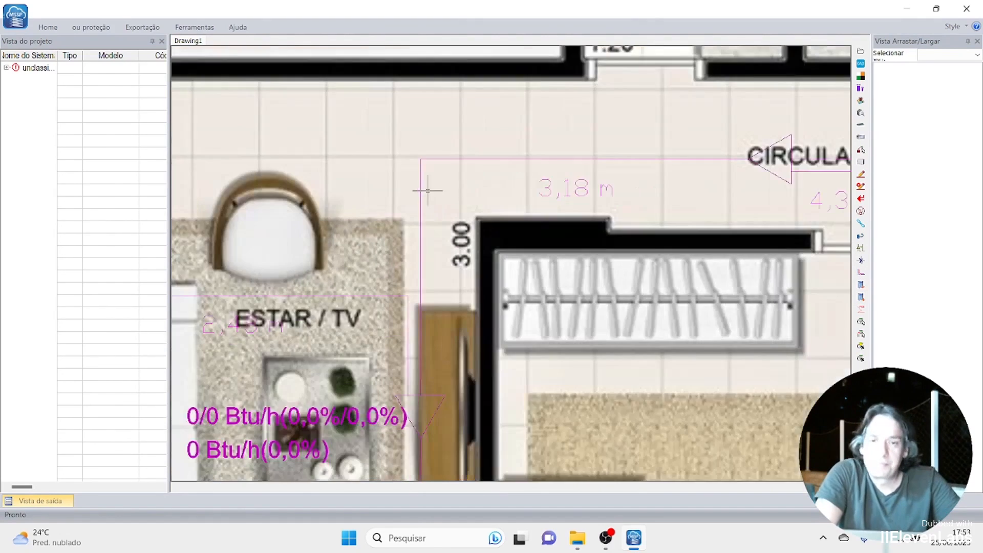
pyautogui.scroll(-3, 520, 213)
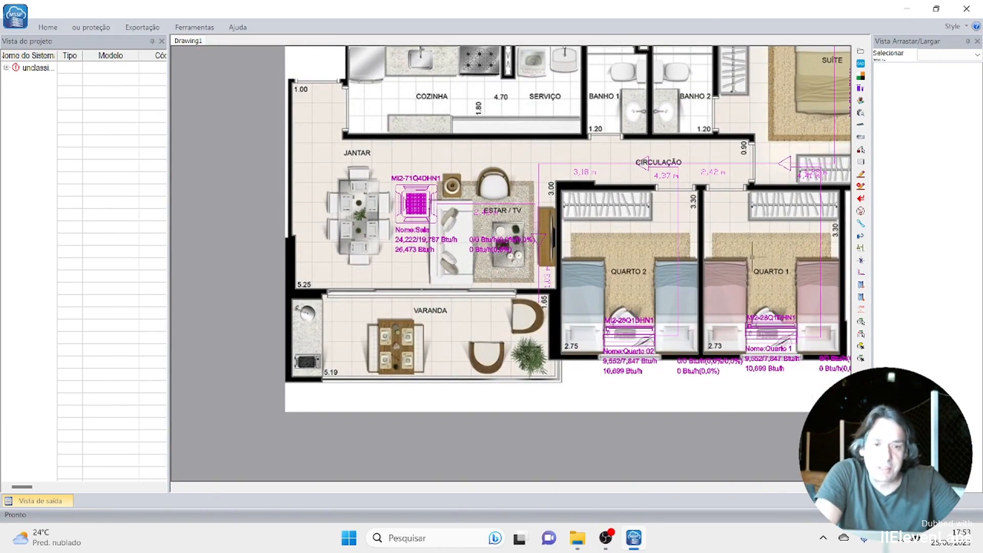
pyautogui.moveTo(768, 260); pyautogui.dragTo(650, 298, button='middle')
pyautogui.scroll(-2, 641, 252)
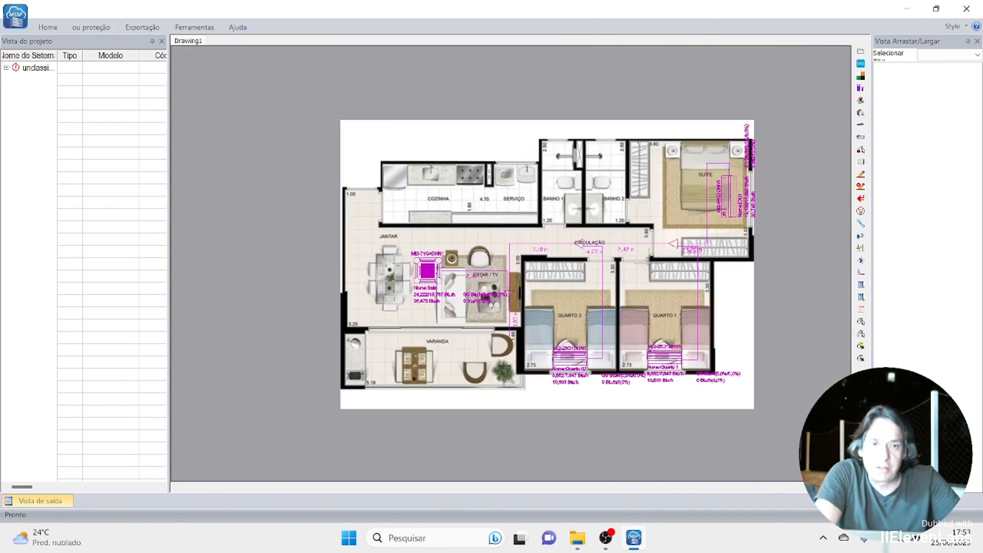
pyautogui.scroll(-2, 619, 241)
pyautogui.scroll(2, 614, 247)
pyautogui.scroll(3, 614, 247)
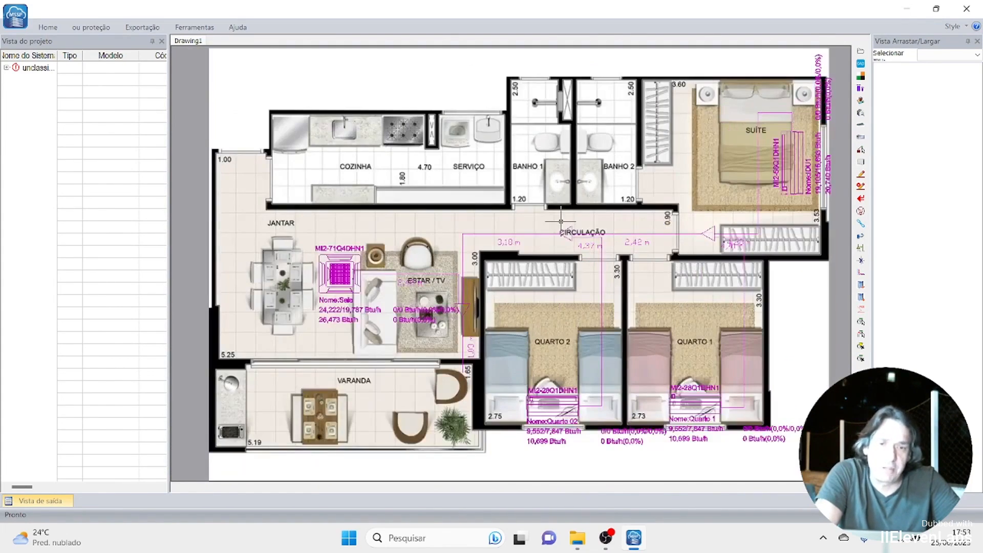
pyautogui.moveTo(590, 278); pyautogui.dragTo(568, 290, button='middle')
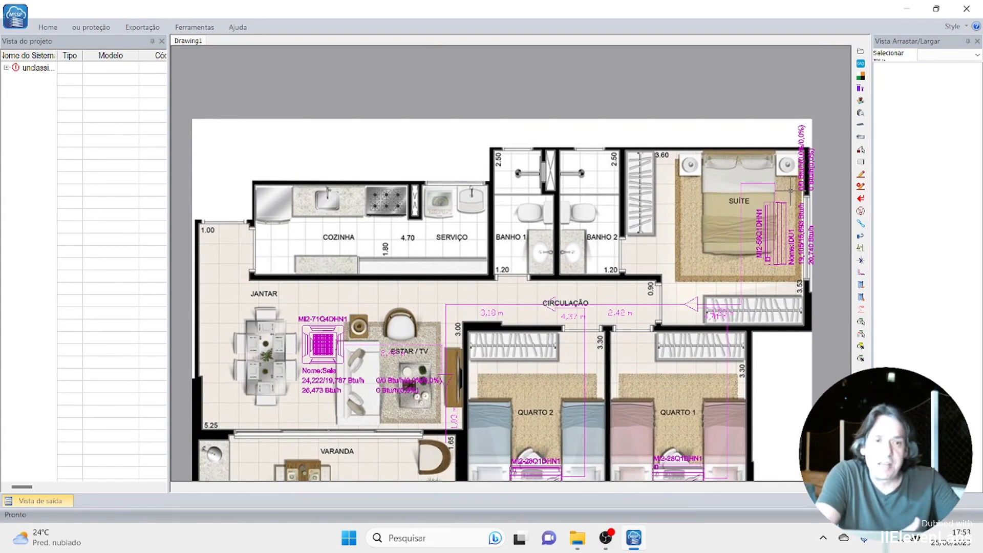
# - Start an outdoor unit selection for System1 with type Mini HP, 220V unified power supply and the Mini V6 Plus line
pyautogui.click(862, 163)
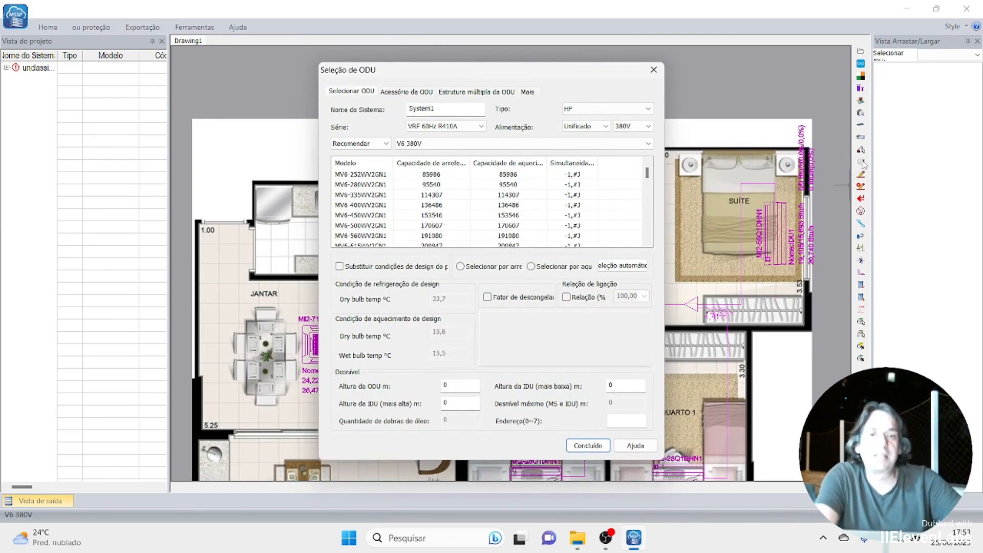
pyautogui.click(648, 109)
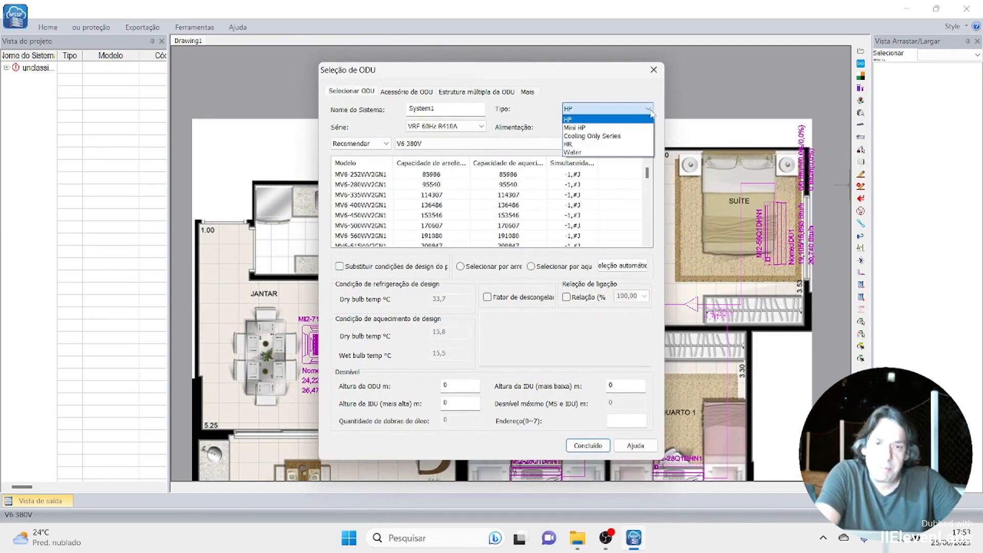
pyautogui.click(637, 129)
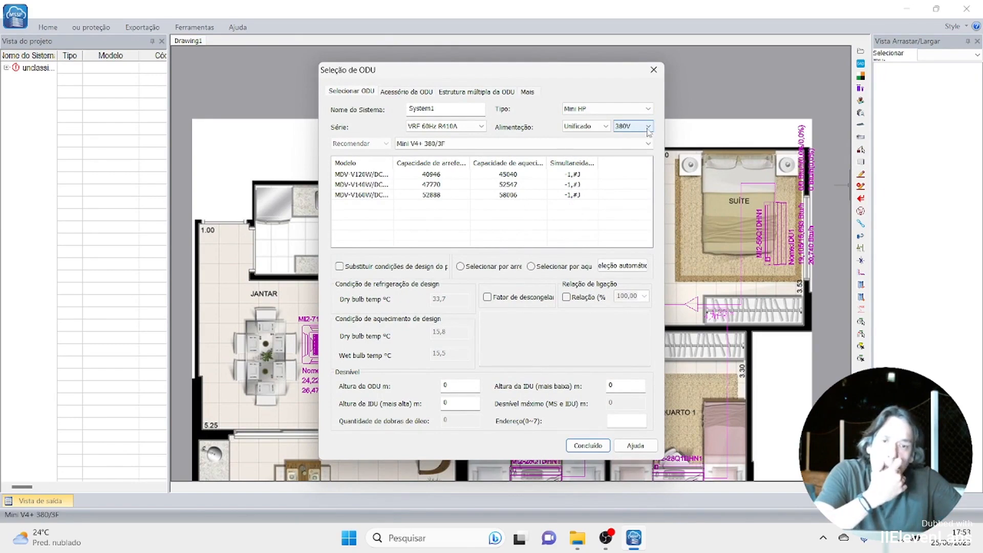
pyautogui.click(648, 126)
pyautogui.click(641, 143)
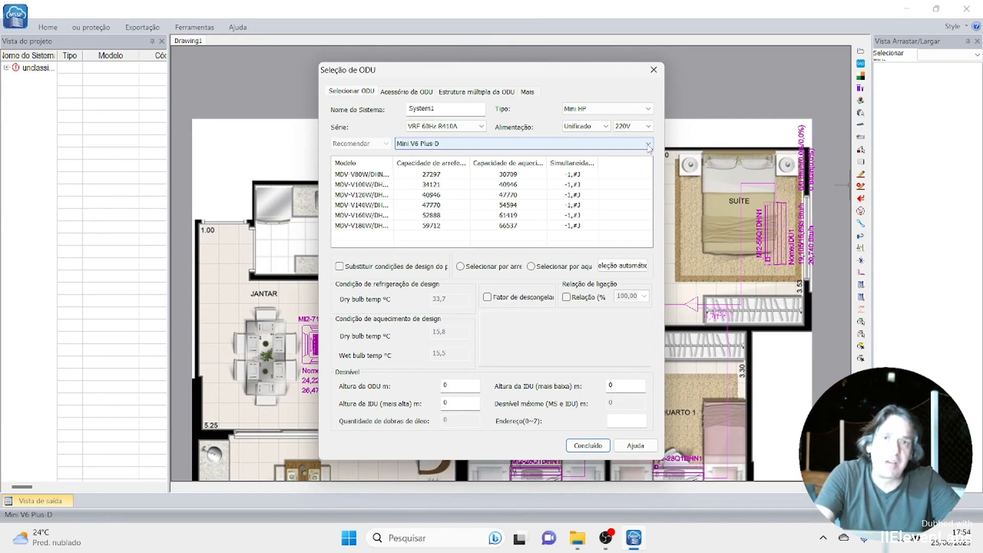
pyautogui.click(648, 144)
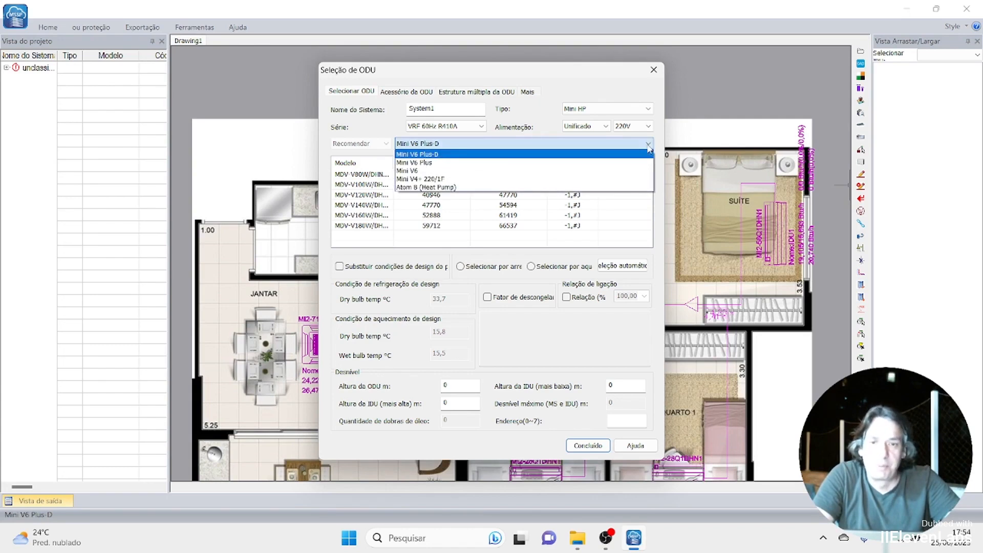
pyautogui.click(635, 168)
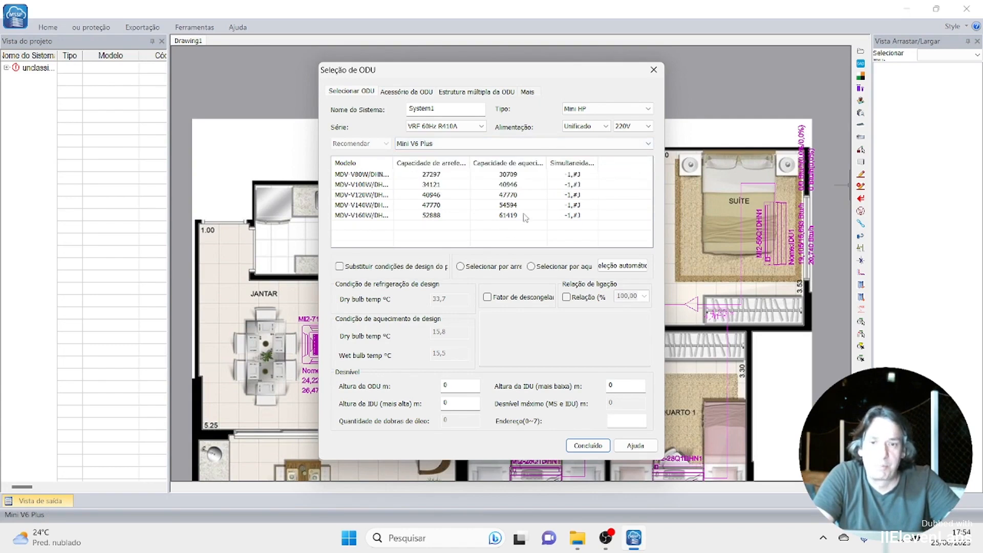
# - Choose outdoor unit model MDV-V160W/DHN1(C), set its height (Altura da ODU) to 18 m and confirm the selection
pyautogui.click(365, 216)
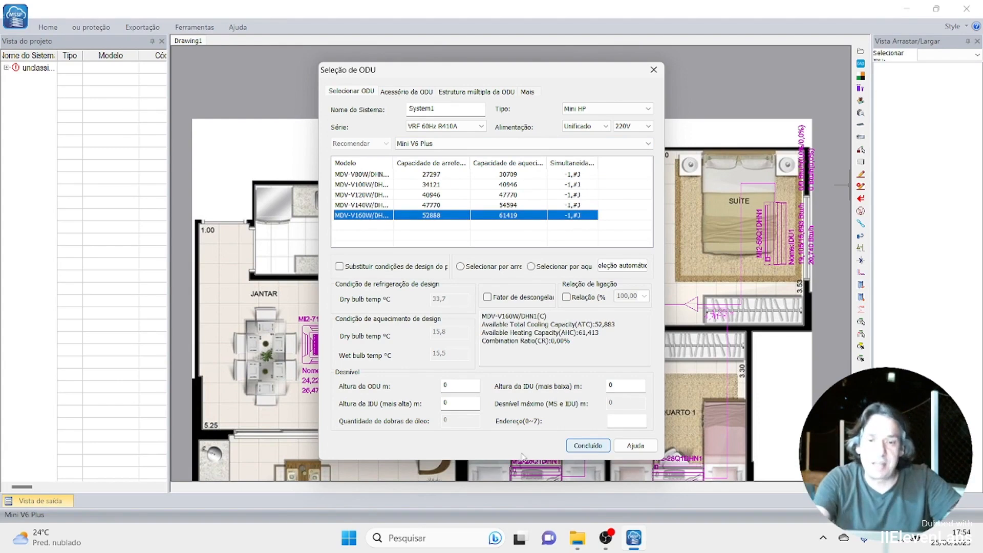
pyautogui.click(455, 384)
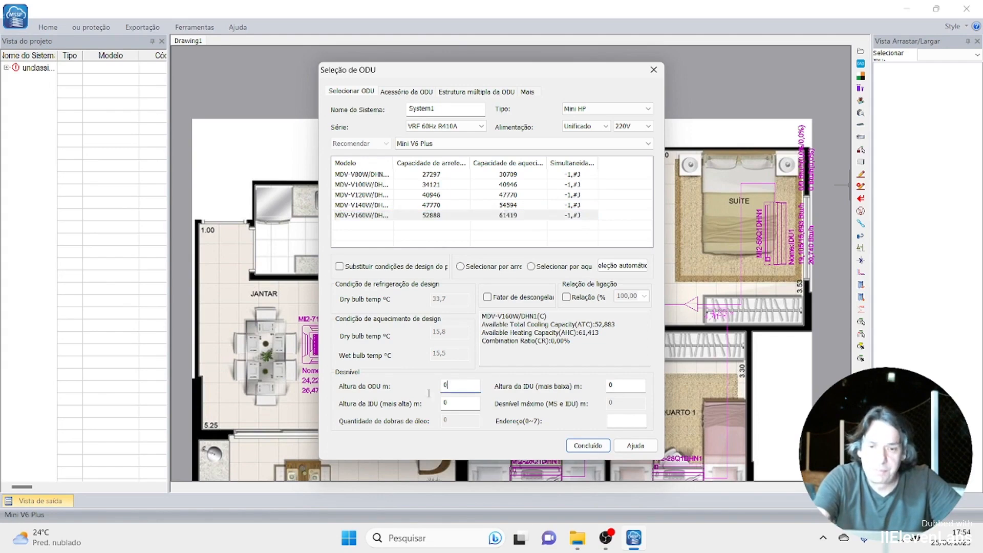
pyautogui.write('18')
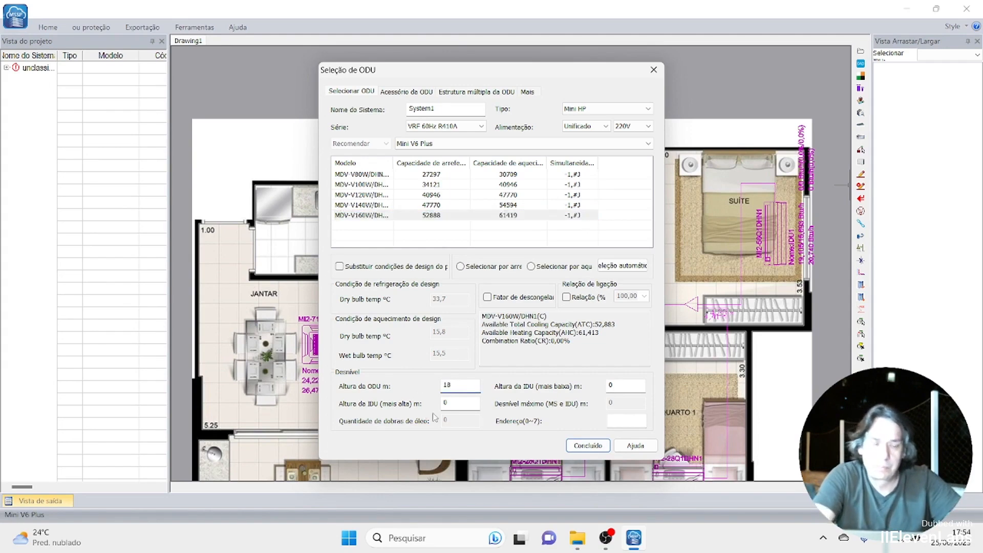
pyautogui.click(587, 445)
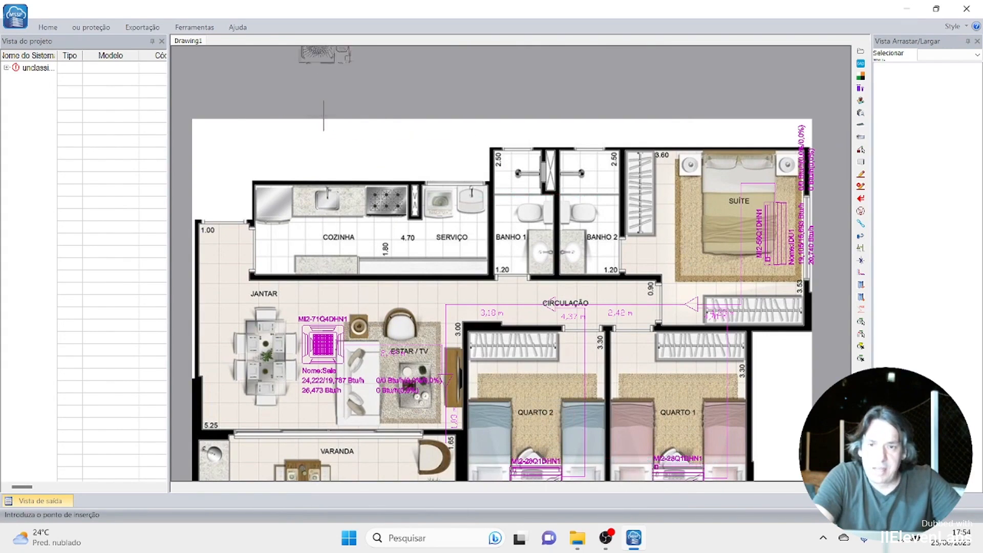
# - Place the outdoor unit outside the floor plan, above the kitchen's left end
pyautogui.scroll(-2, 336, 58)
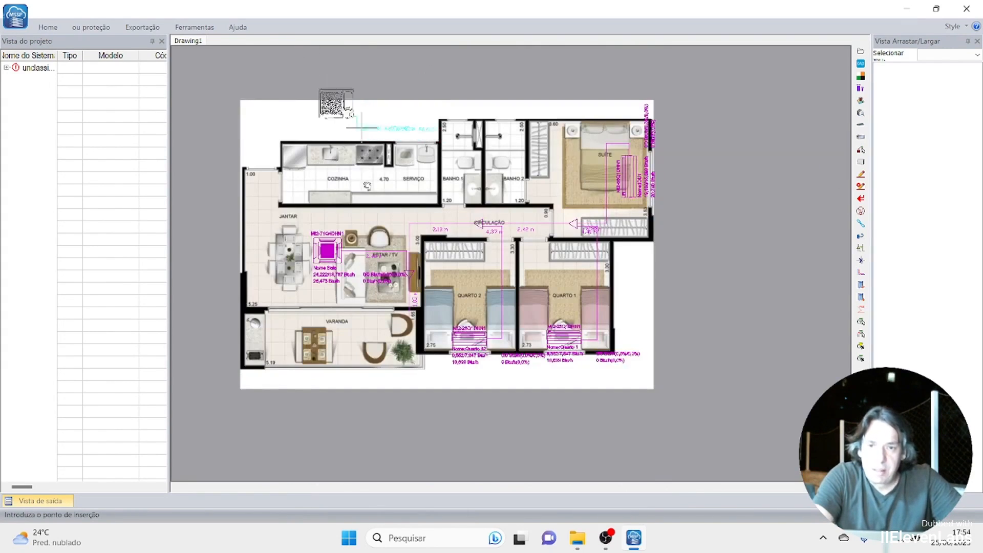
pyautogui.moveTo(354, 113); pyautogui.dragTo(363, 224, button='middle')
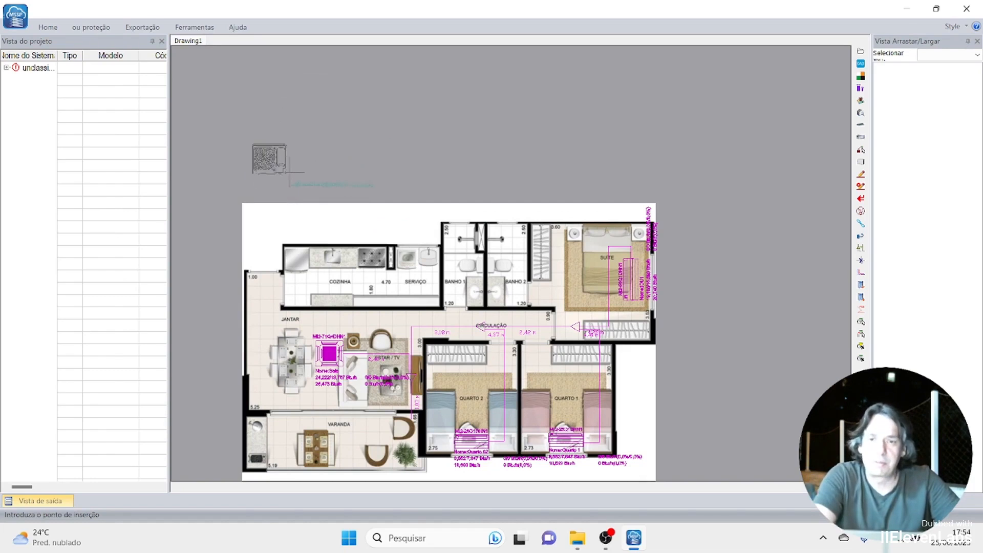
pyautogui.click(288, 172)
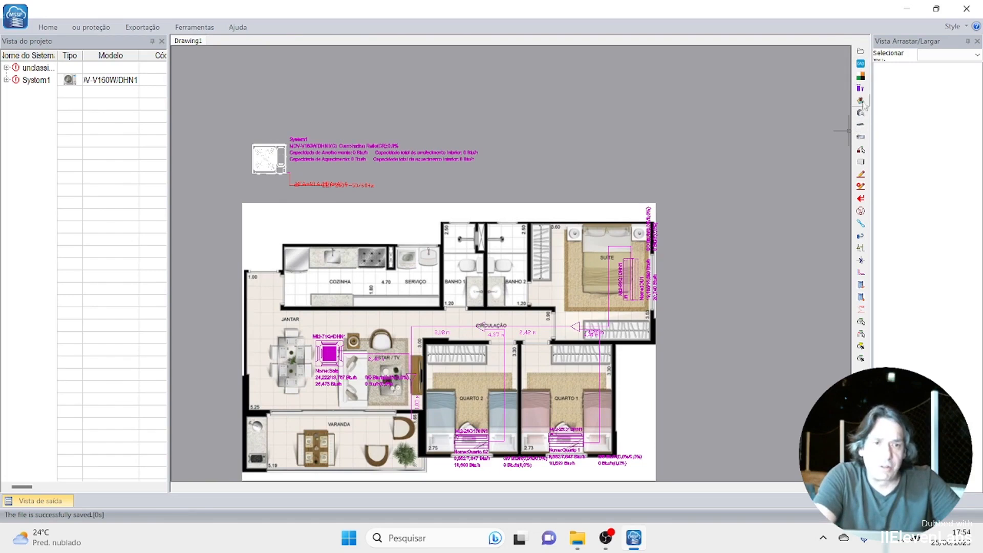
# - Set the drawing's background colour (Cor de fundo) to black in the display options
pyautogui.click(861, 78)
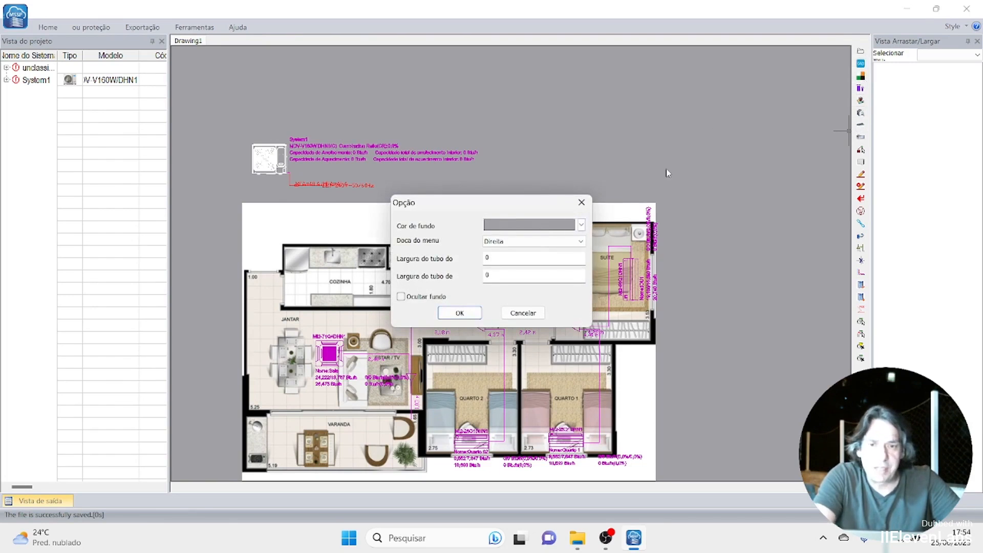
pyautogui.click(581, 225)
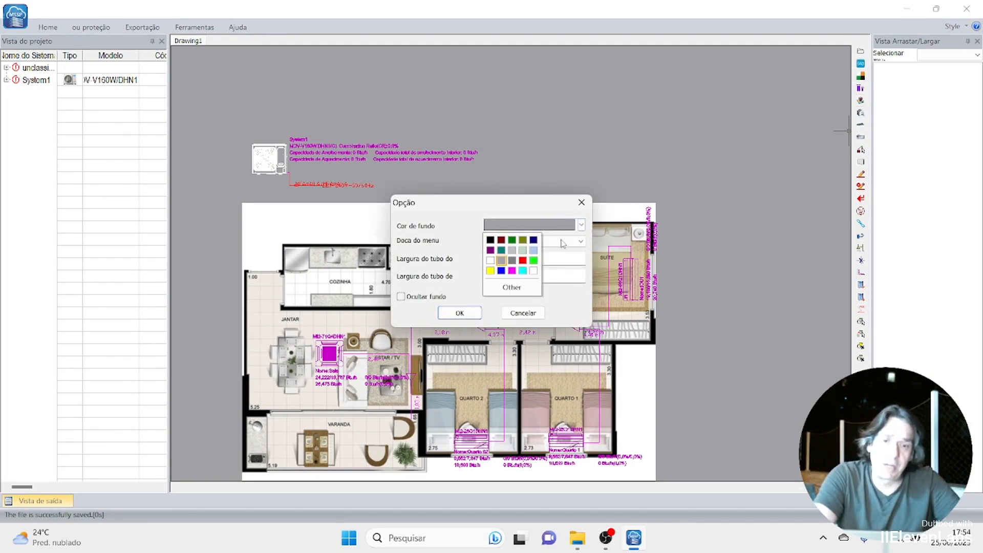
pyautogui.click(489, 239)
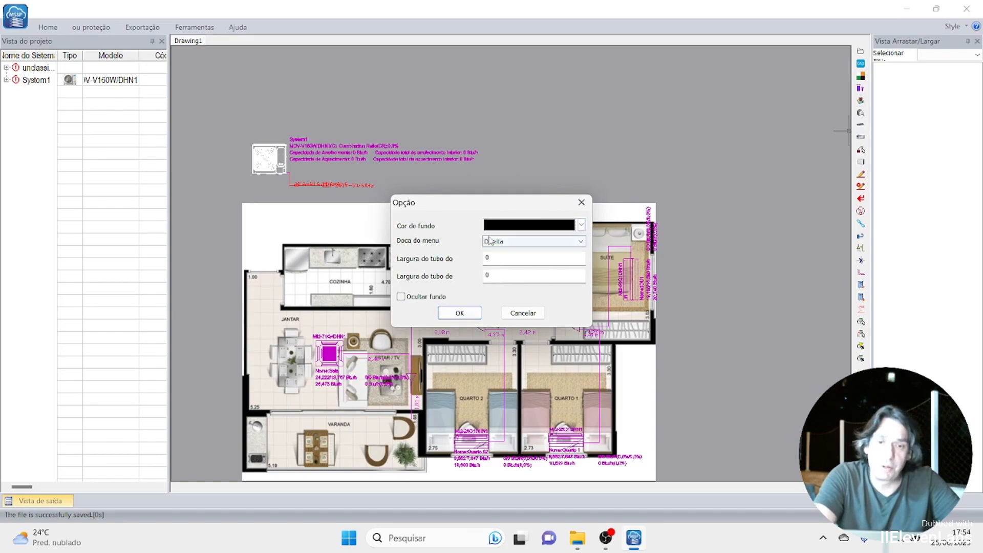
pyautogui.click(458, 313)
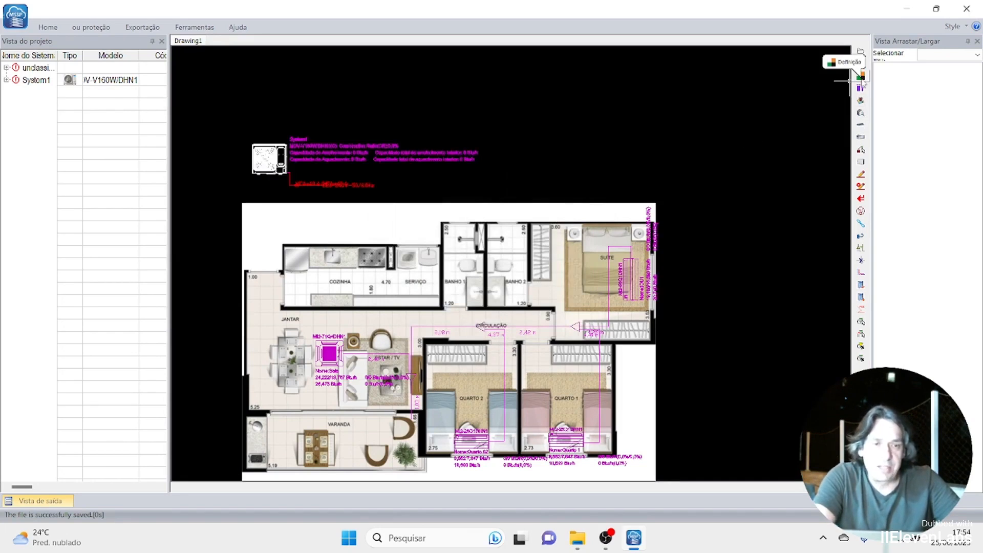
# - Hide the floor plan background (Ocultar fundo) to view only the units and refrigerant piping
pyautogui.click(860, 76)
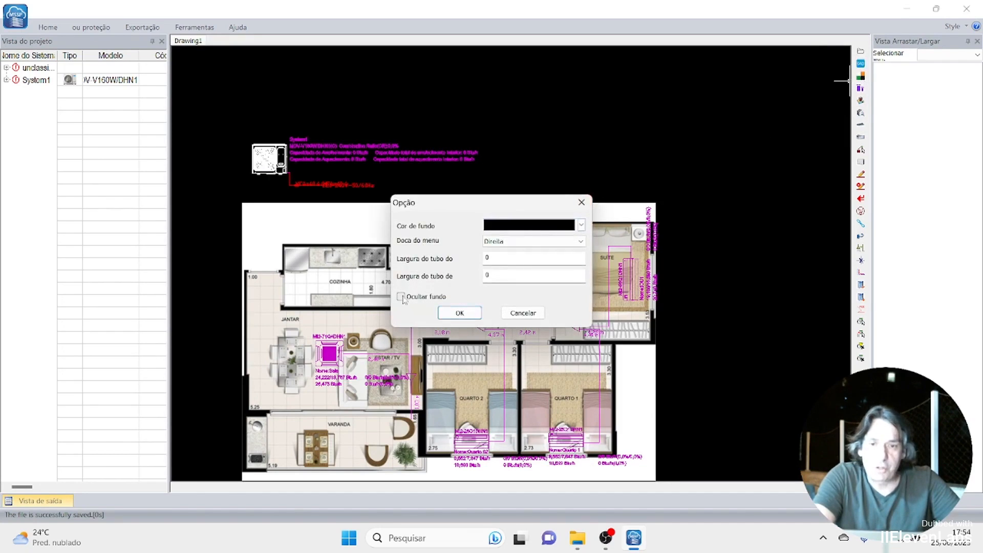
pyautogui.click(401, 297)
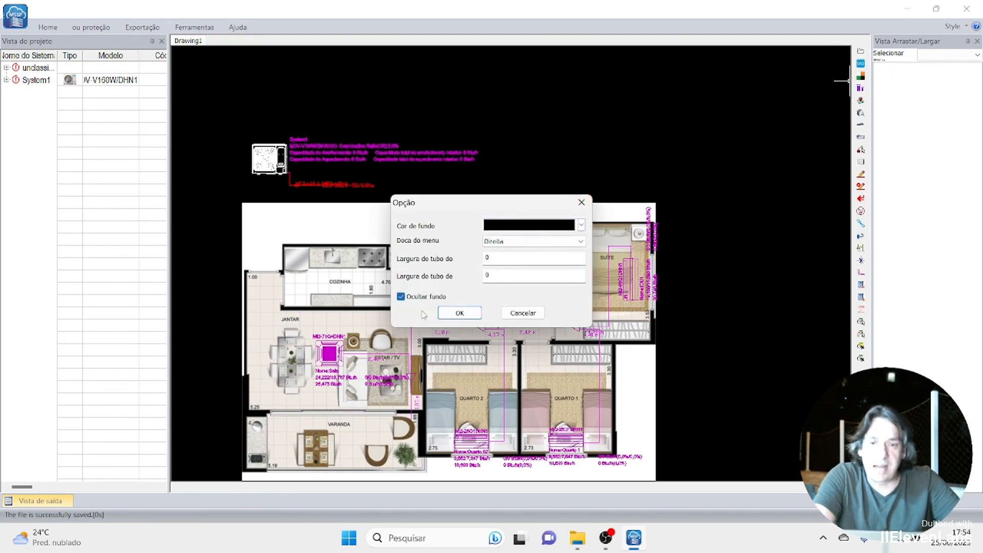
pyautogui.click(459, 313)
pyautogui.moveTo(573, 324)
pyautogui.mouseDown(button='middle')
pyautogui.moveTo(616, 173)
pyautogui.moveTo(587, 252)
pyautogui.mouseUp(button='middle')
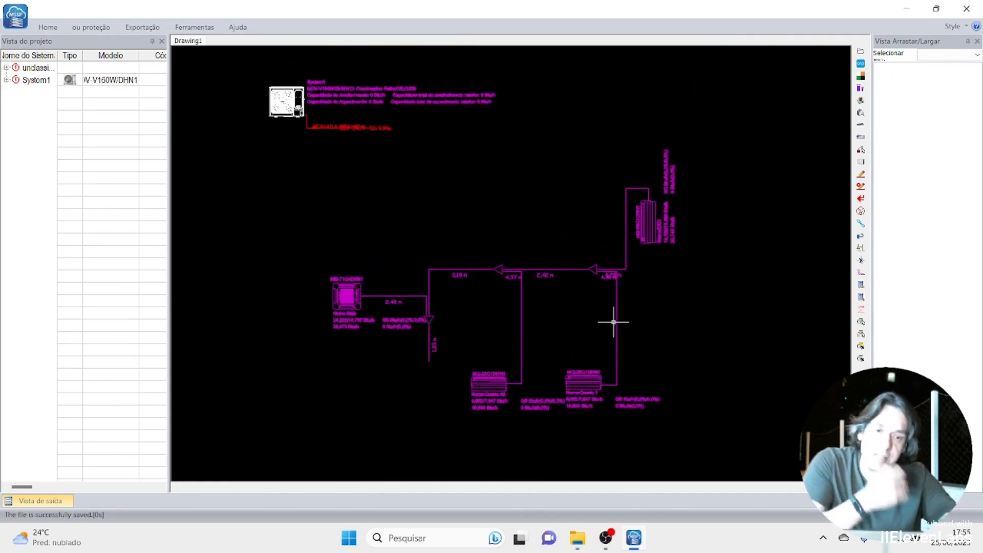
# - Turn off the Ocultar fundo option to show the floor plan image behind the piping
pyautogui.click(860, 76)
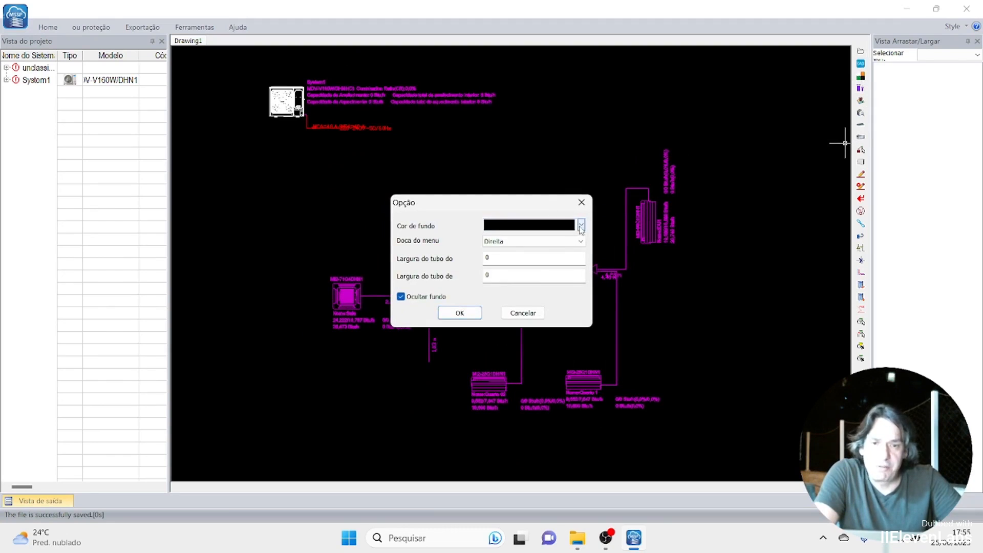
pyautogui.click(401, 297)
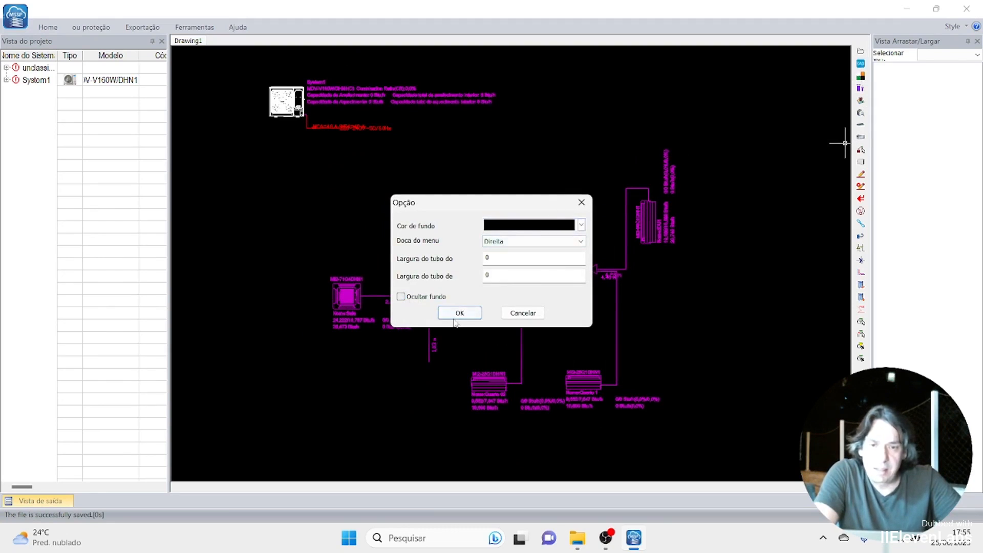
pyautogui.click(460, 313)
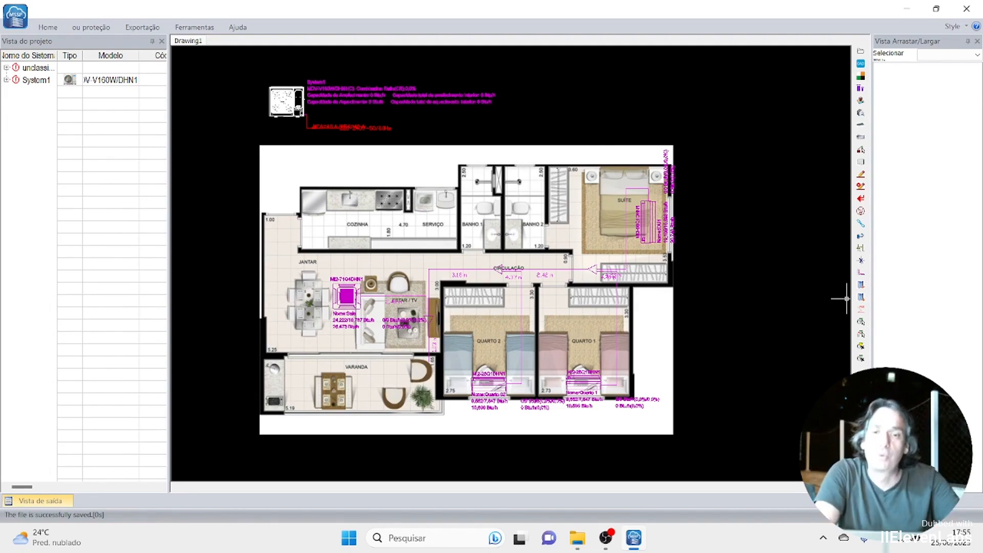
# - Draw a horizontal refrigerant pipe about 4.95 m long from the outdoor unit's connection to above the service area's far end
pyautogui.scroll(2, 568, 113)
pyautogui.moveTo(459, 125); pyautogui.dragTo(529, 173, button='middle')
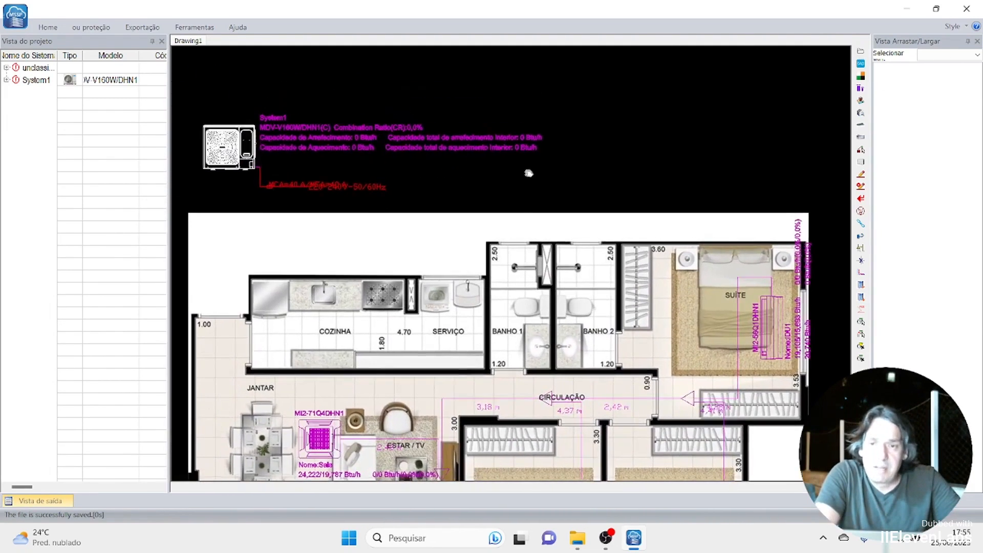
pyautogui.scroll(2, 798, 134)
pyautogui.scroll(2, 496, 229)
pyautogui.moveTo(495, 229); pyautogui.dragTo(750, 173, button='middle')
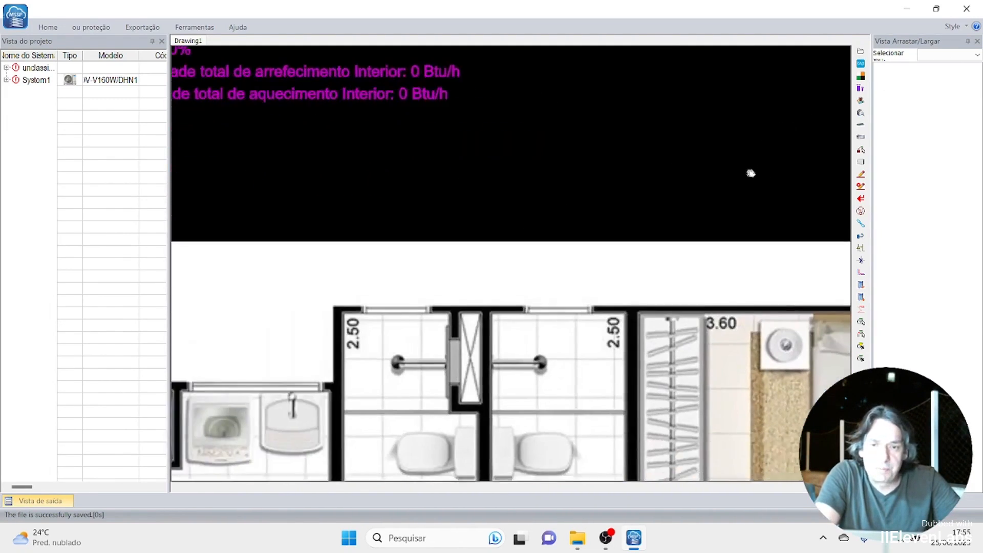
pyautogui.scroll(-2, 751, 173)
pyautogui.scroll(-1, 500, 252)
pyautogui.scroll(-1, 470, 237)
pyautogui.moveTo(469, 237); pyautogui.dragTo(612, 213, button='middle')
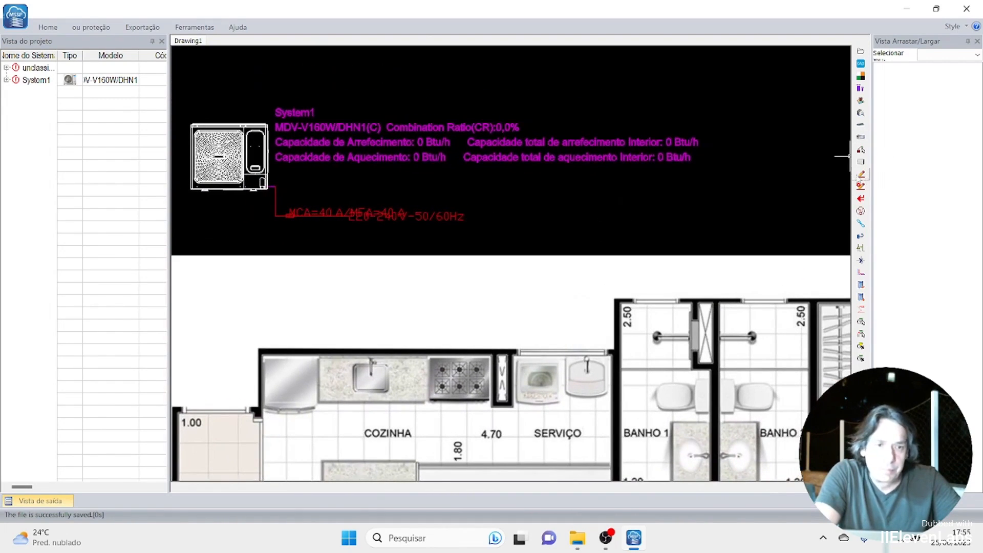
pyautogui.click(861, 174)
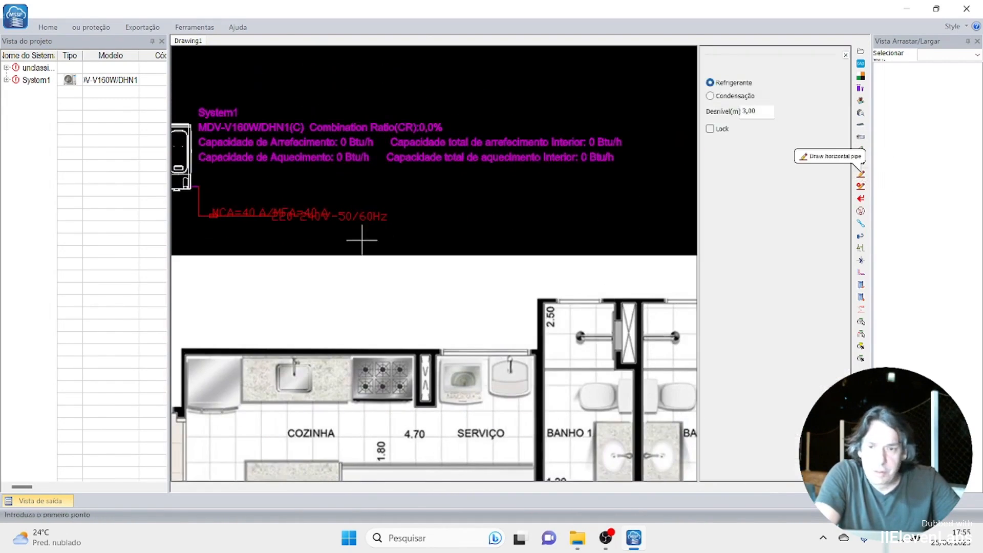
pyautogui.click(191, 185)
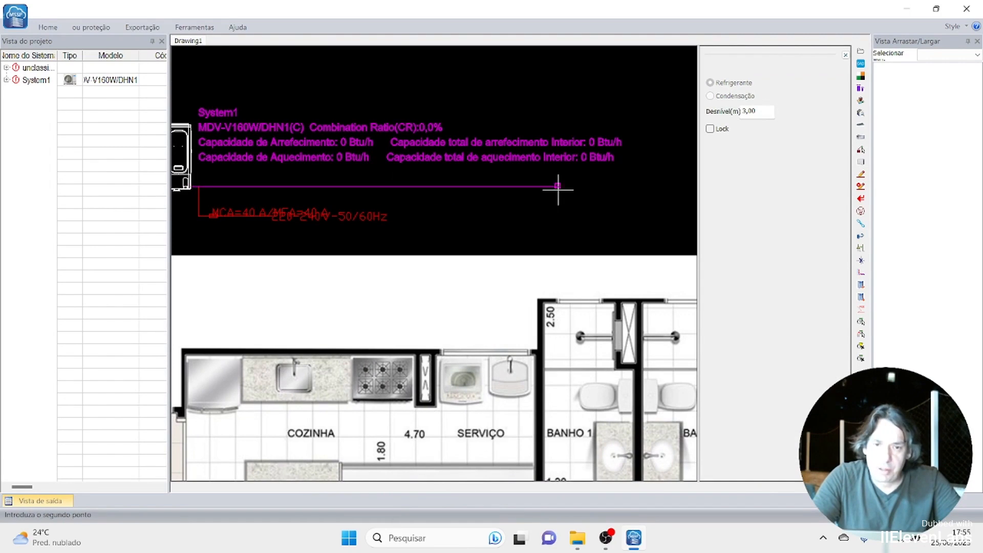
pyautogui.click(558, 186)
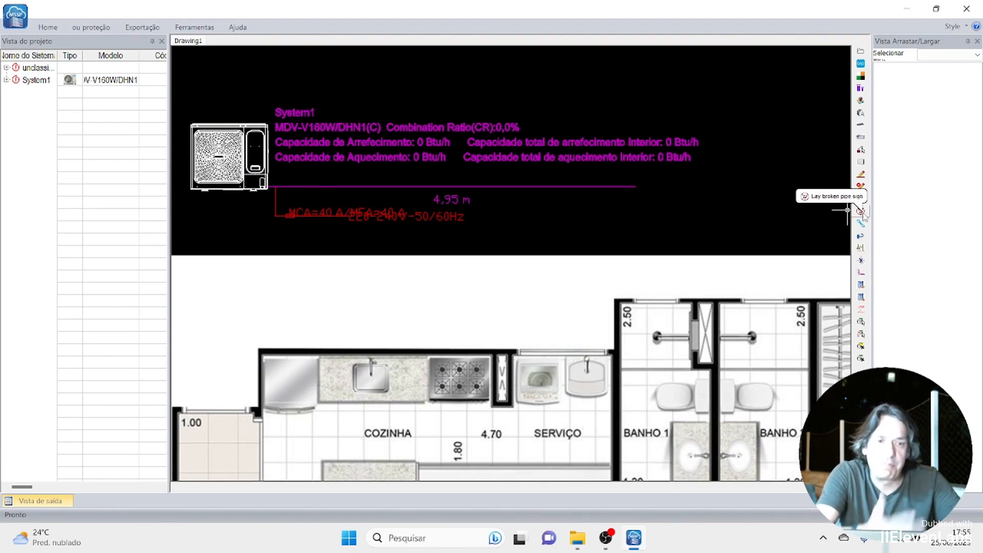
pyautogui.scroll(-2, 693, 213)
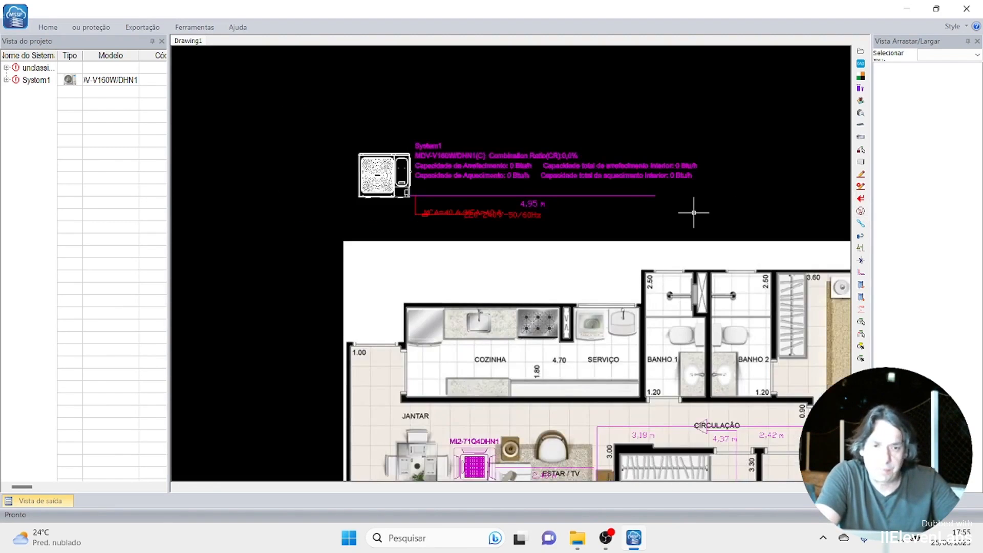
pyautogui.moveTo(693, 213); pyautogui.dragTo(624, 122, button='middle')
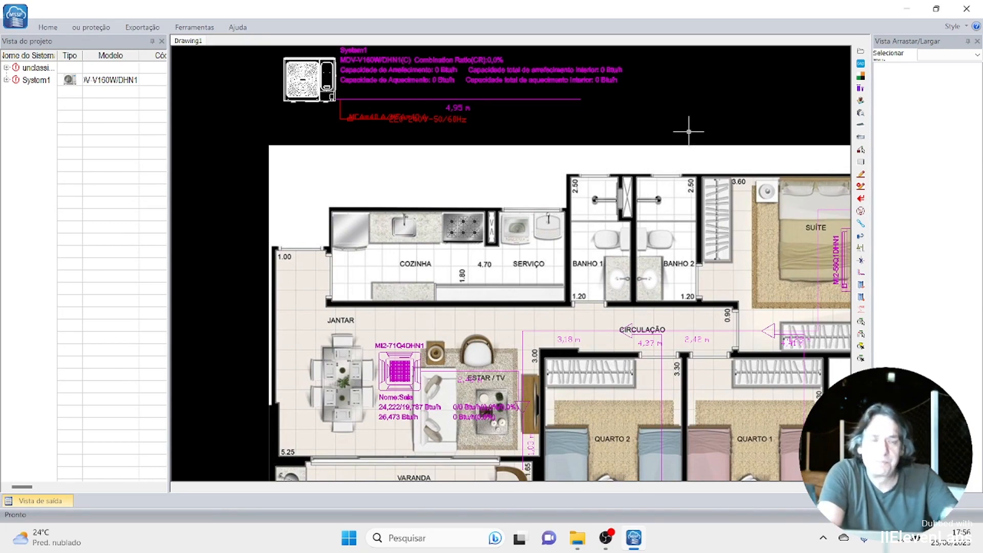
pyautogui.scroll(-4, 675, 132)
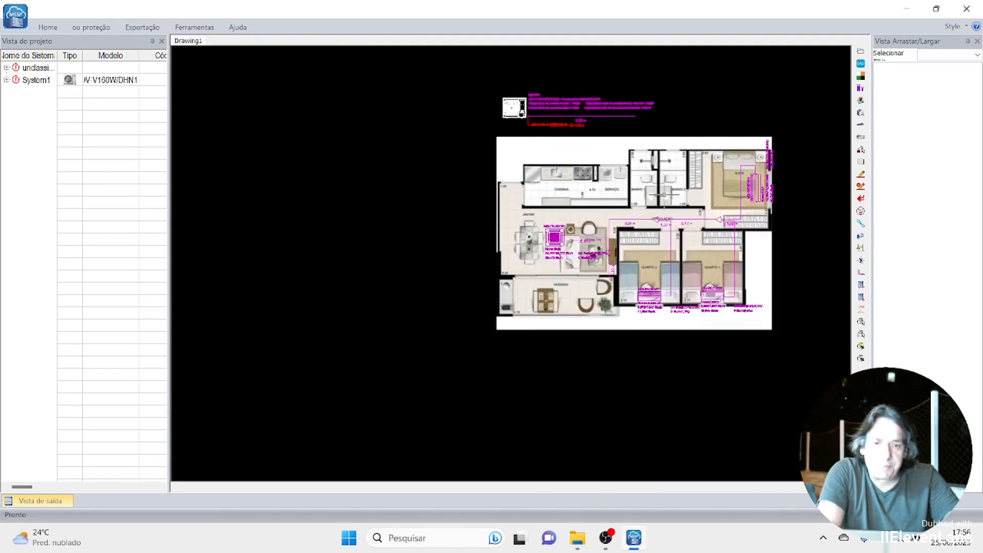
pyautogui.moveTo(663, 195); pyautogui.dragTo(573, 258, button='middle')
pyautogui.scroll(4, 573, 258)
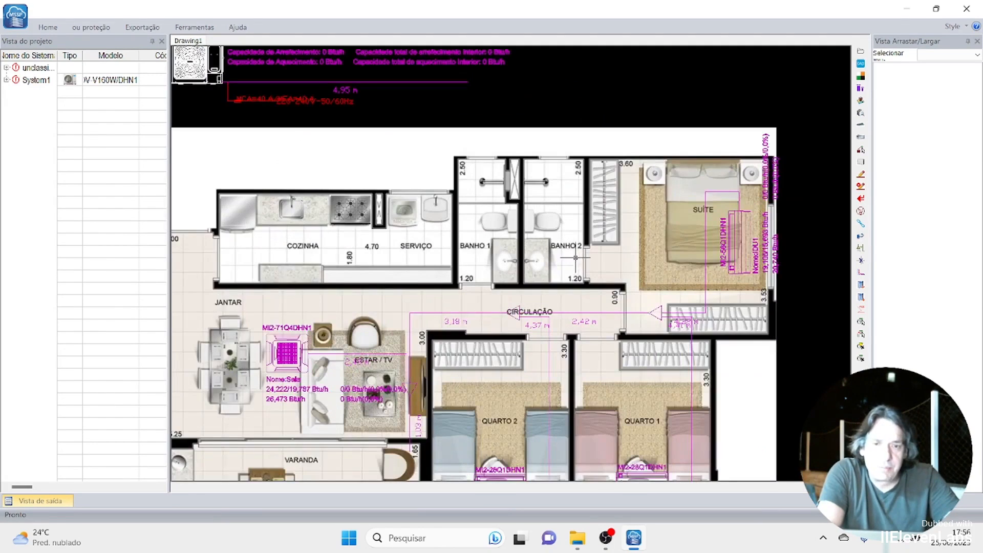
pyautogui.click(860, 210)
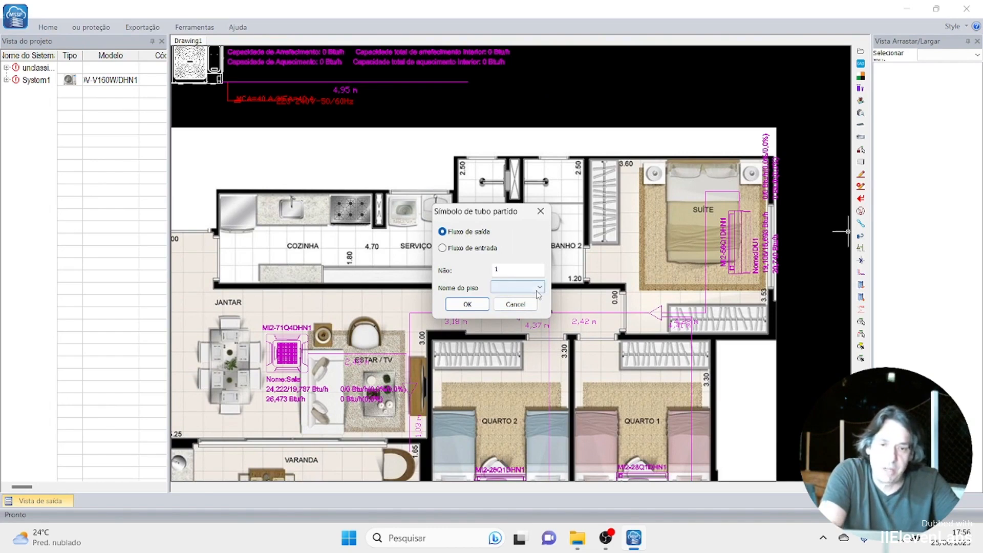
pyautogui.click(515, 304)
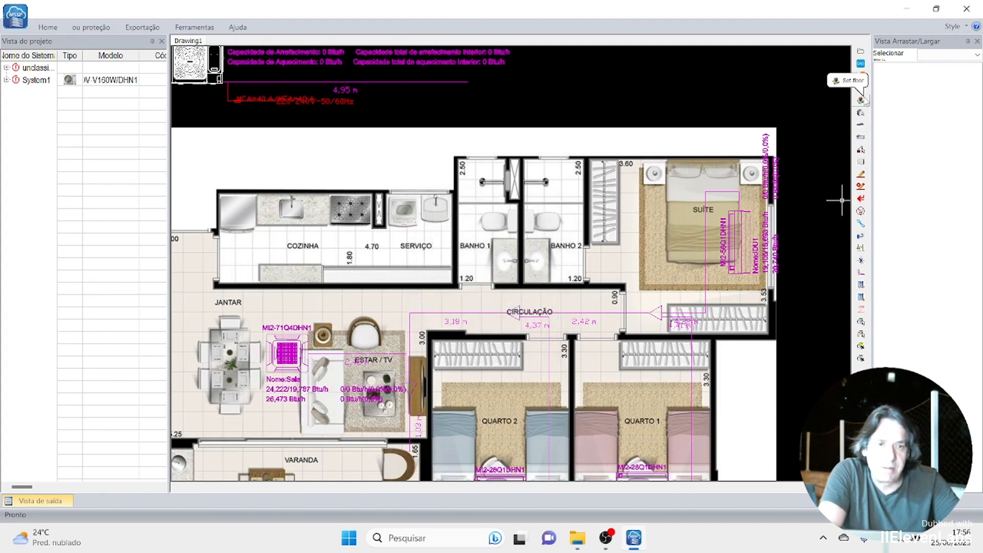
# - Define seven floors in the floor settings, each inserted in front with a 3.00 m level difference (Desnível)
pyautogui.click(862, 100)
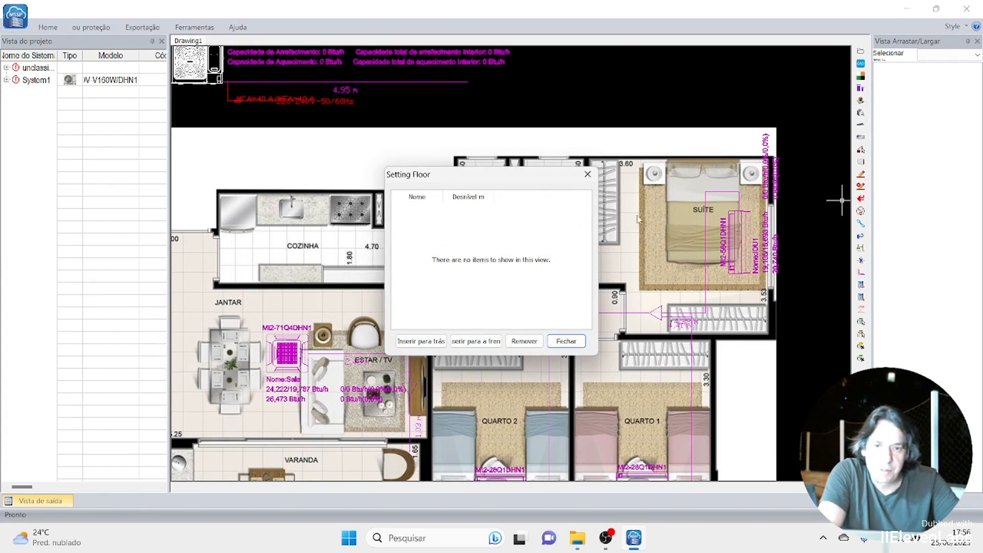
pyautogui.click(475, 342)
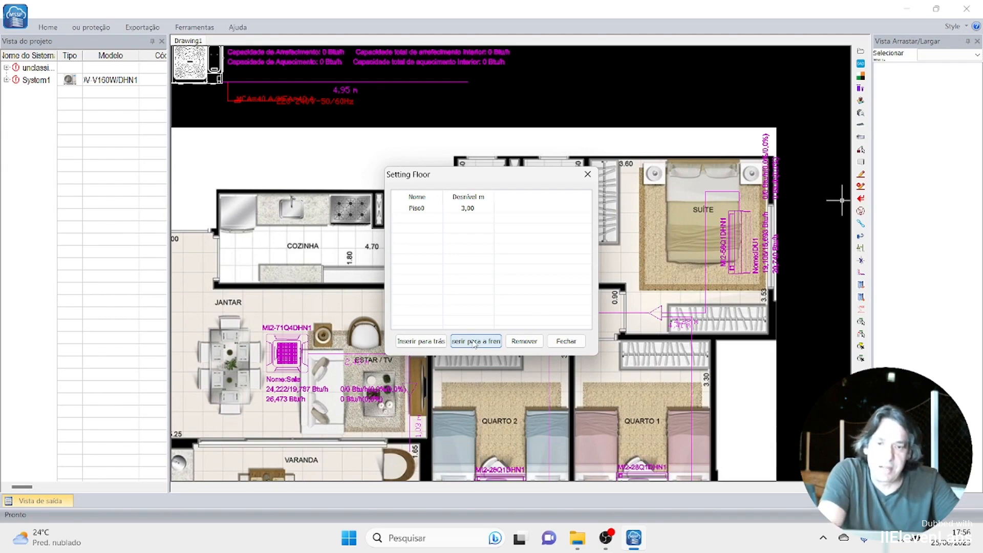
pyautogui.click(475, 341)
pyautogui.click(475, 341)
pyautogui.click(475, 342)
pyautogui.click(475, 341)
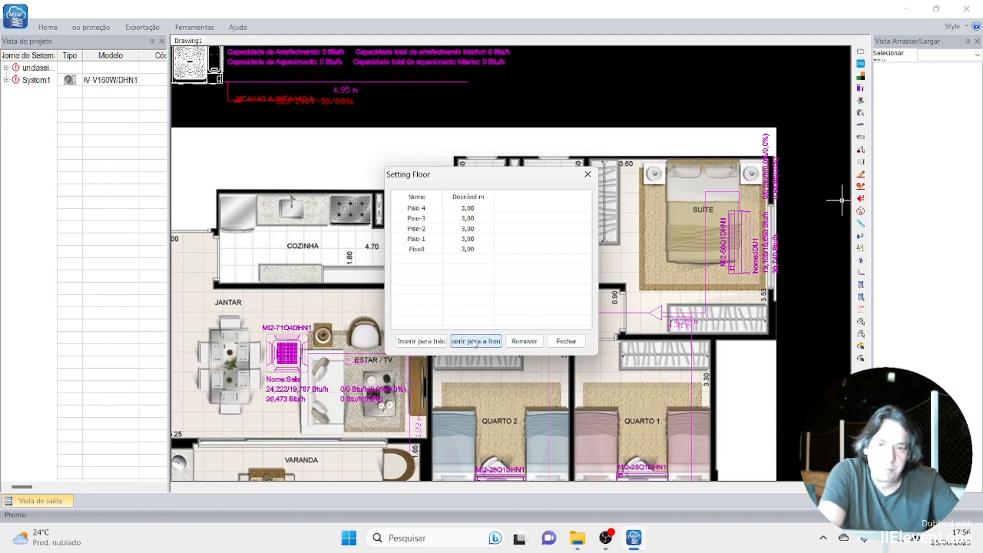
pyautogui.click(475, 341)
pyautogui.click(474, 341)
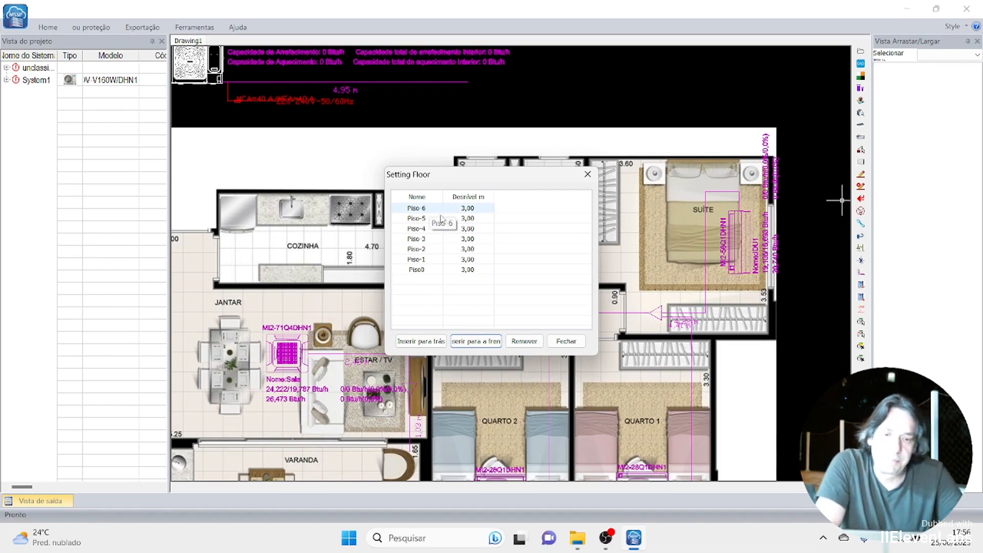
pyautogui.click(565, 340)
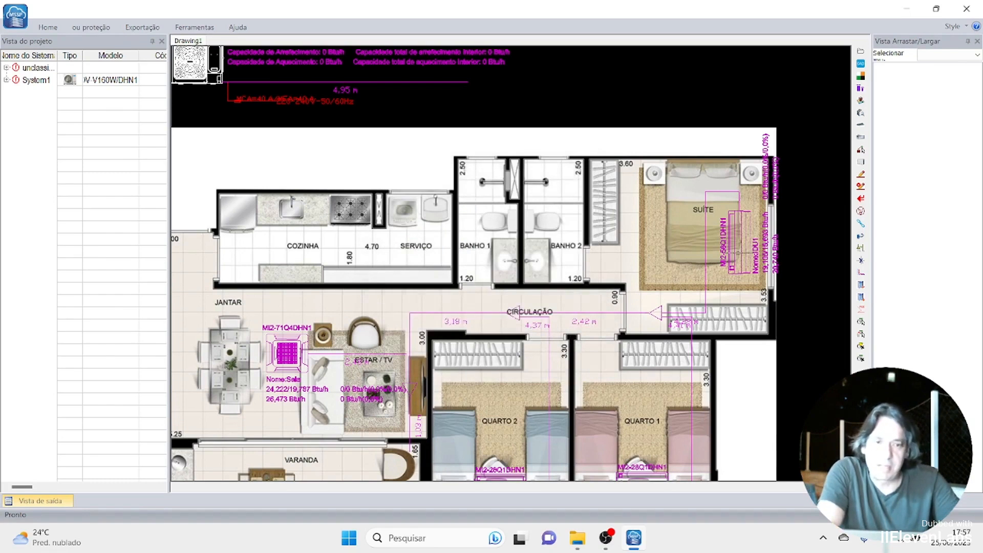
# - Place an outflow (Fluxo de saída) broken pipe sign, number 1, floor Piso-6, at the free end of the outdoor unit's pipe
pyautogui.click(860, 210)
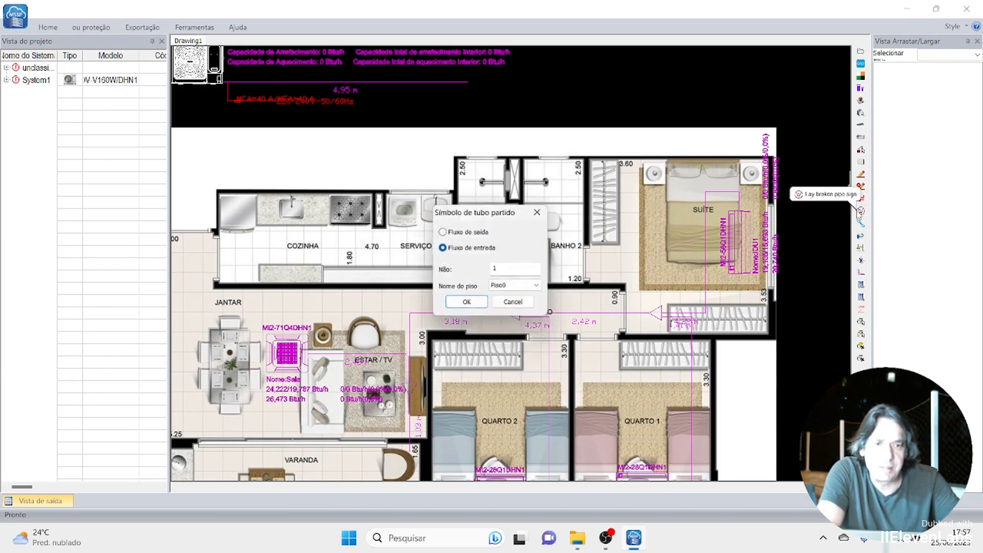
pyautogui.click(443, 233)
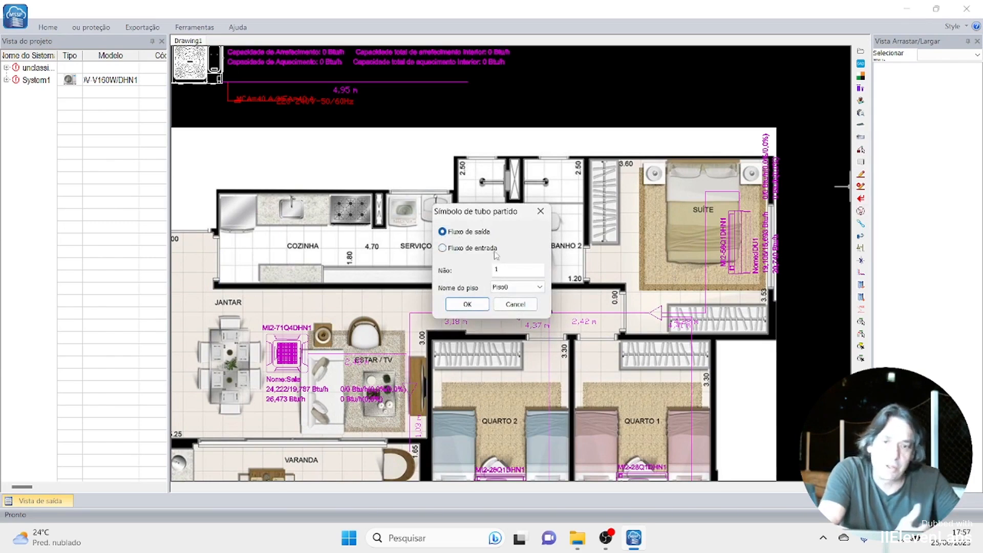
pyautogui.click(540, 288)
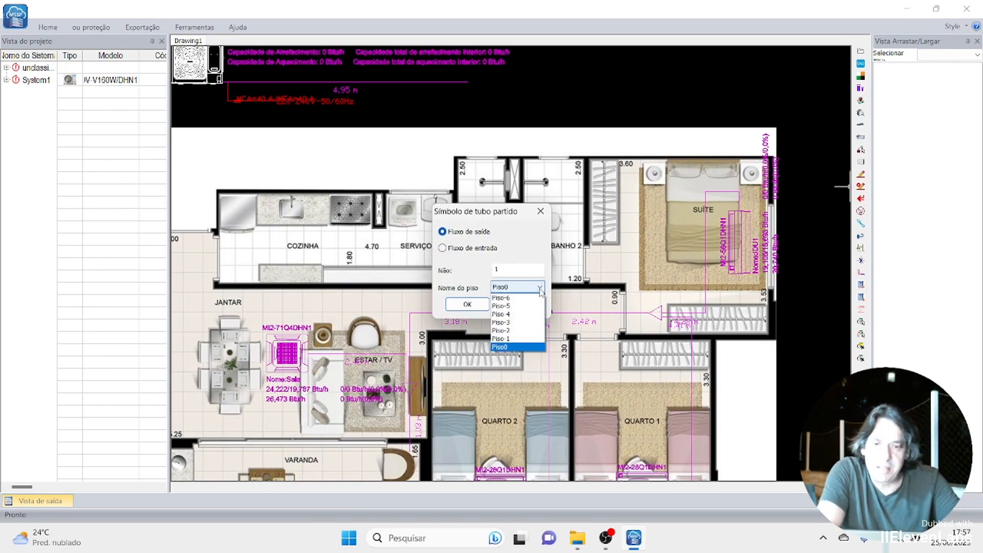
pyautogui.click(527, 303)
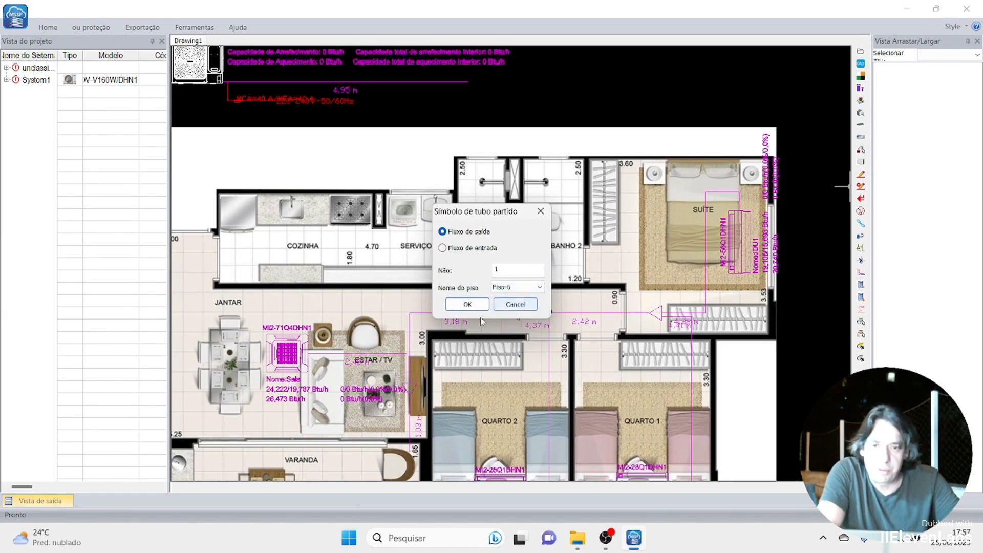
pyautogui.click(466, 304)
pyautogui.scroll(5, 475, 151)
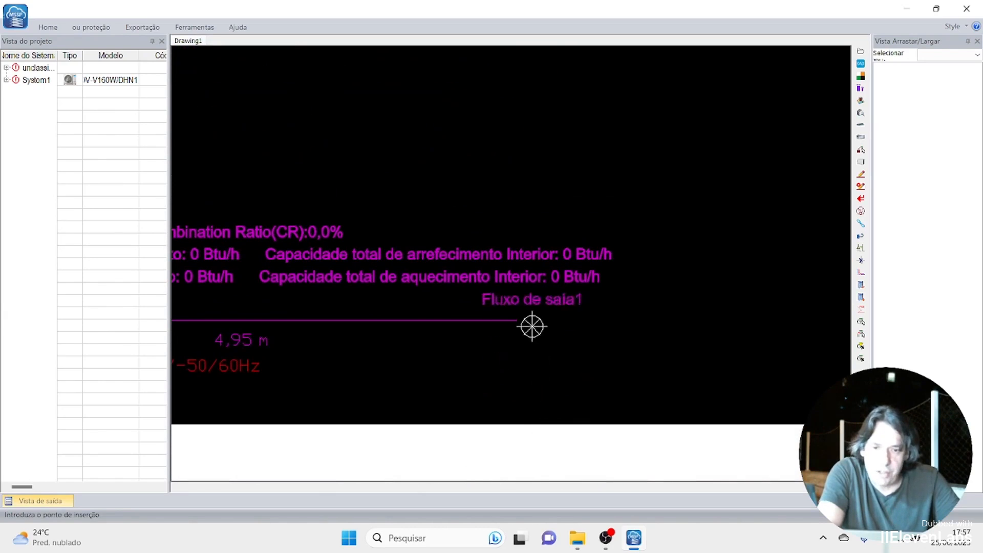
pyautogui.scroll(1, 513, 325)
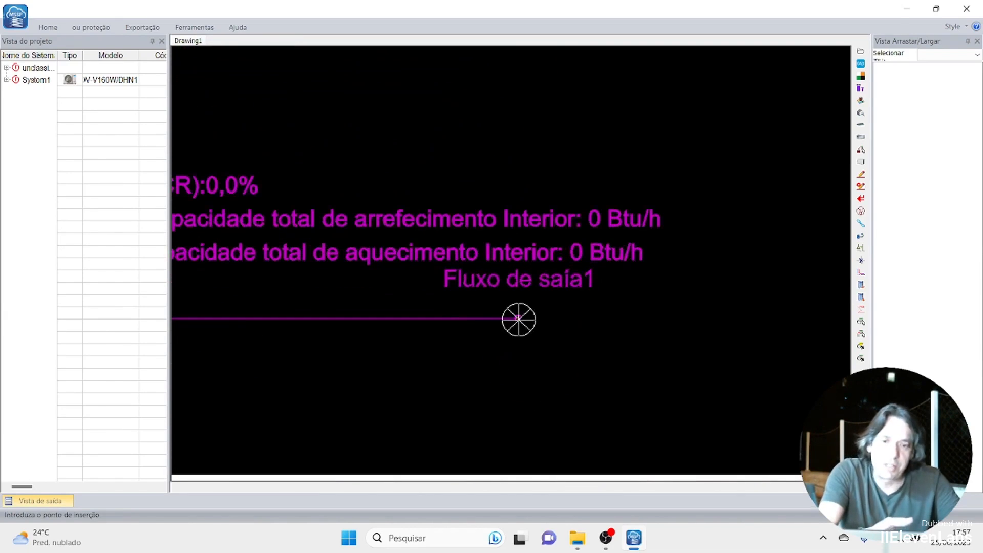
pyautogui.click(518, 318)
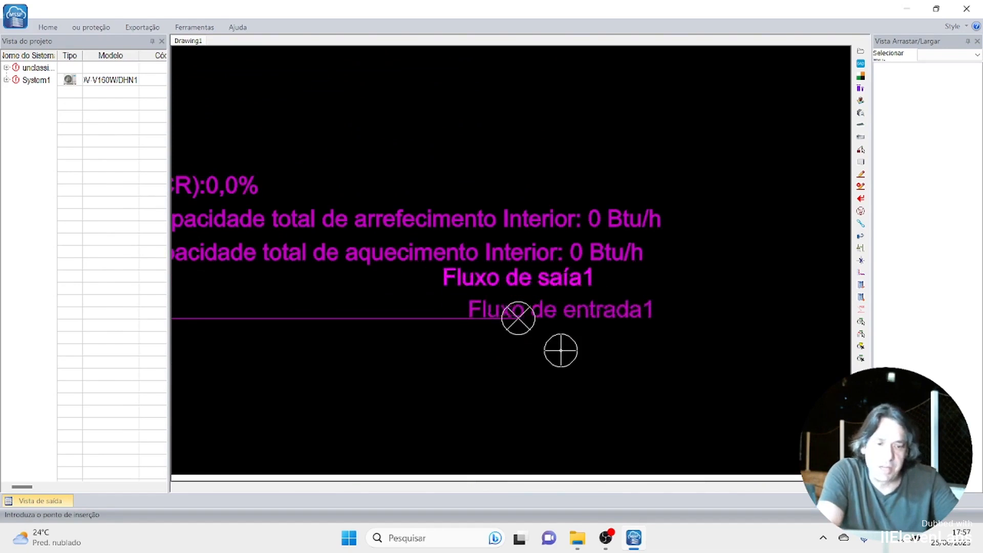
pyautogui.press('Escape')
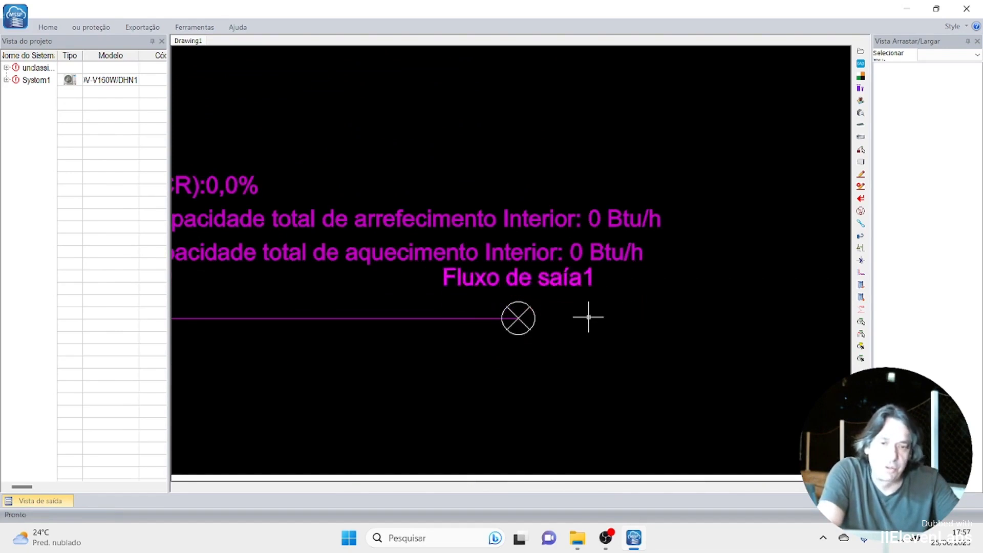
# - Place an inflow (Fluxo de entrada) broken pipe sign, number 1, floor Piso0, at the free end of the indoor piping on the balcony
pyautogui.scroll(-1, 588, 318)
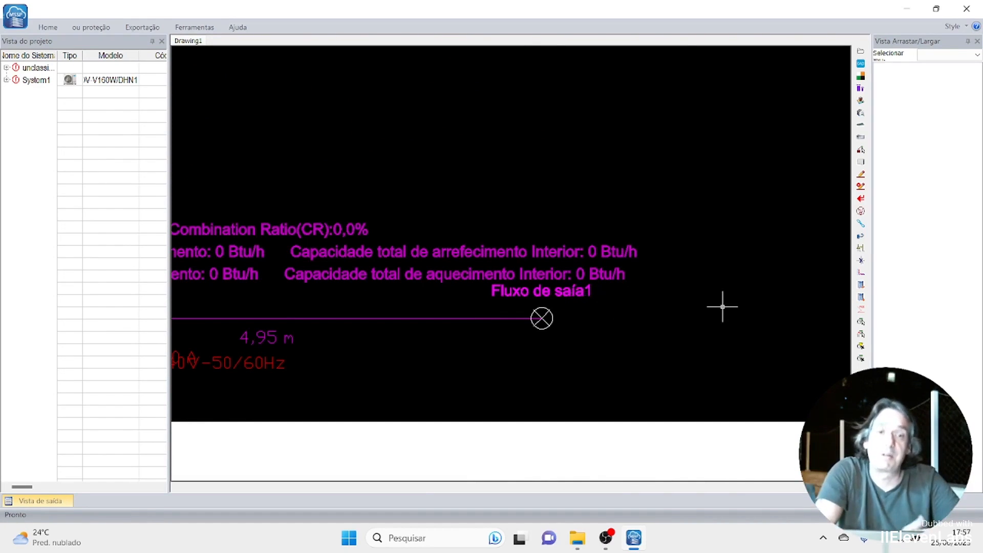
pyautogui.scroll(-2, 693, 309)
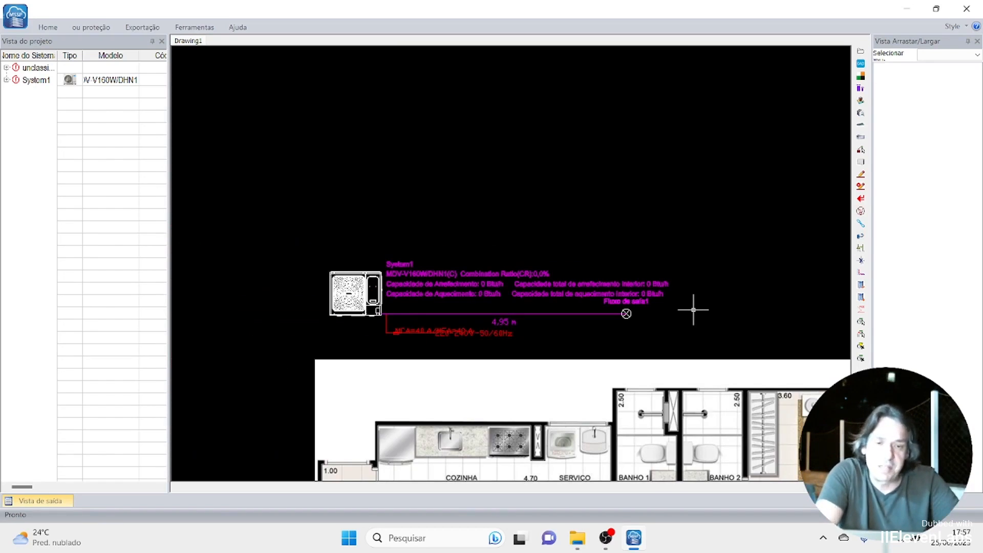
pyautogui.moveTo(715, 334); pyautogui.dragTo(570, 235, button='middle')
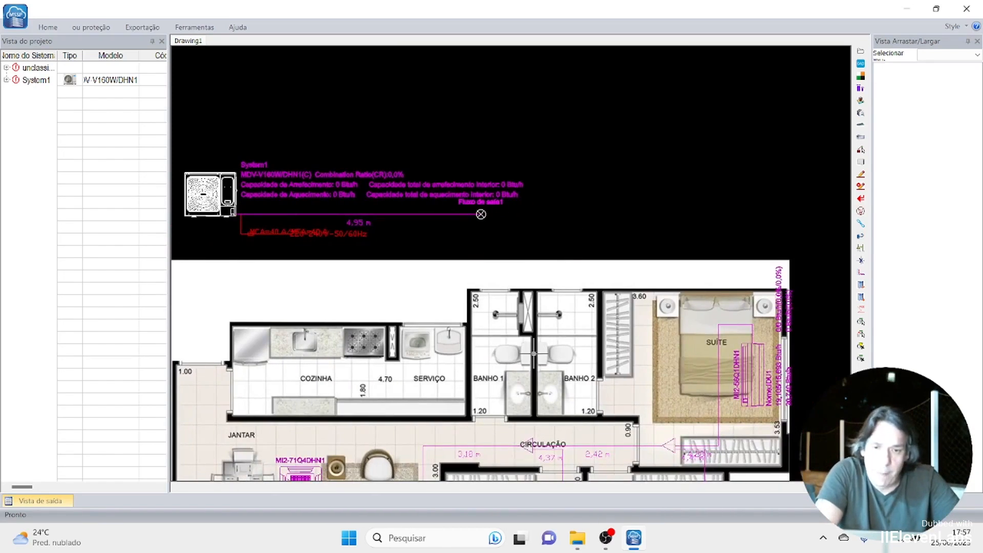
pyautogui.moveTo(533, 354); pyautogui.dragTo(642, 151, button='middle')
pyautogui.scroll(1, 565, 367)
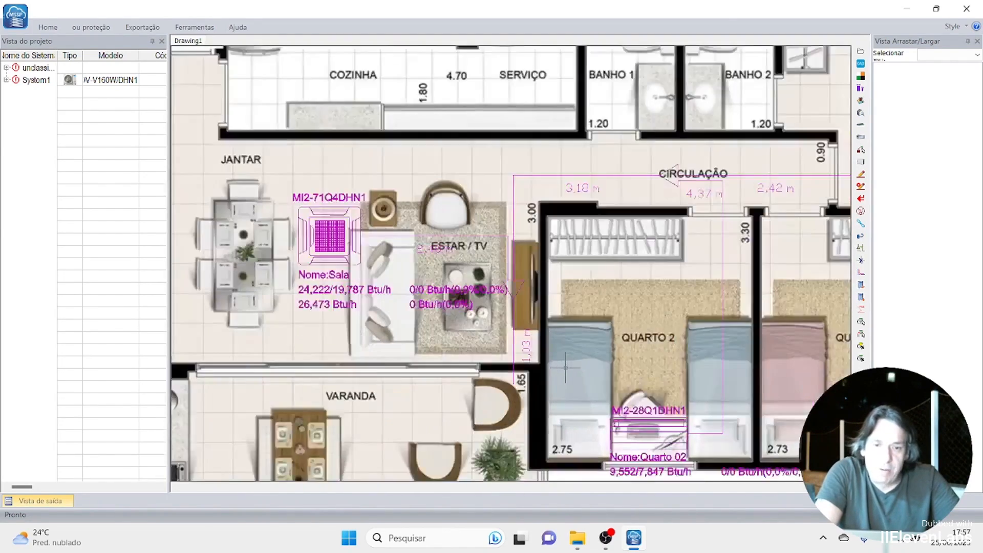
pyautogui.scroll(1, 565, 368)
pyautogui.moveTo(525, 402); pyautogui.dragTo(563, 285, button='middle')
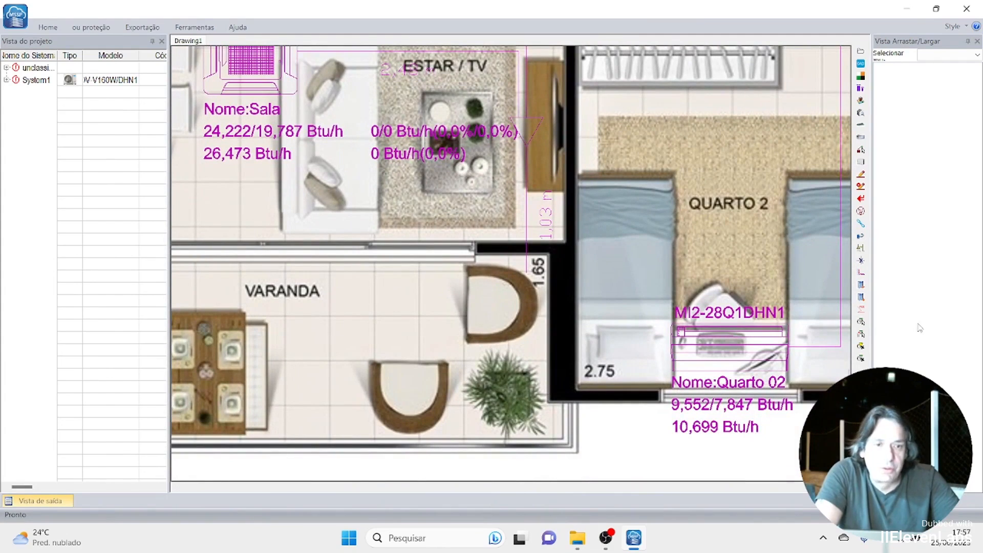
pyautogui.click(857, 207)
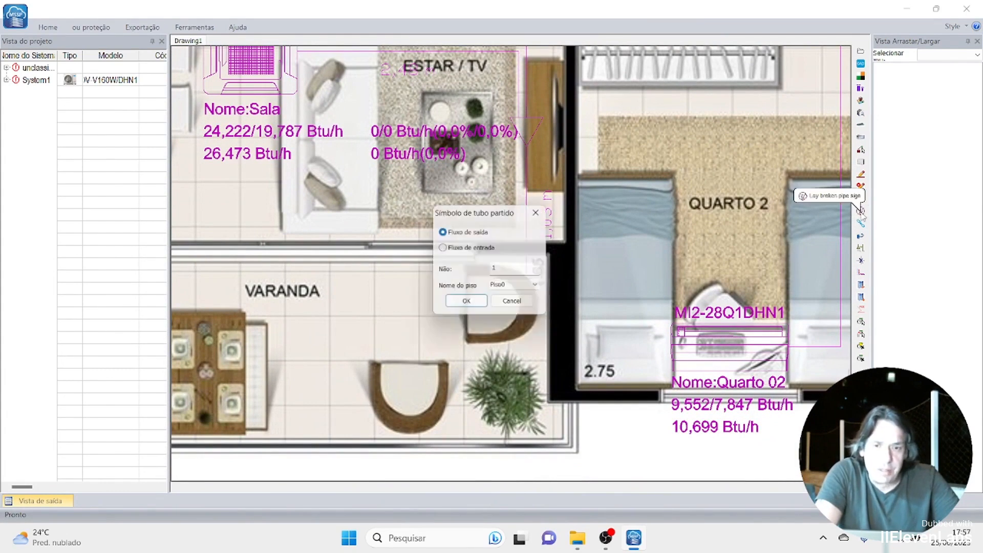
pyautogui.click(448, 250)
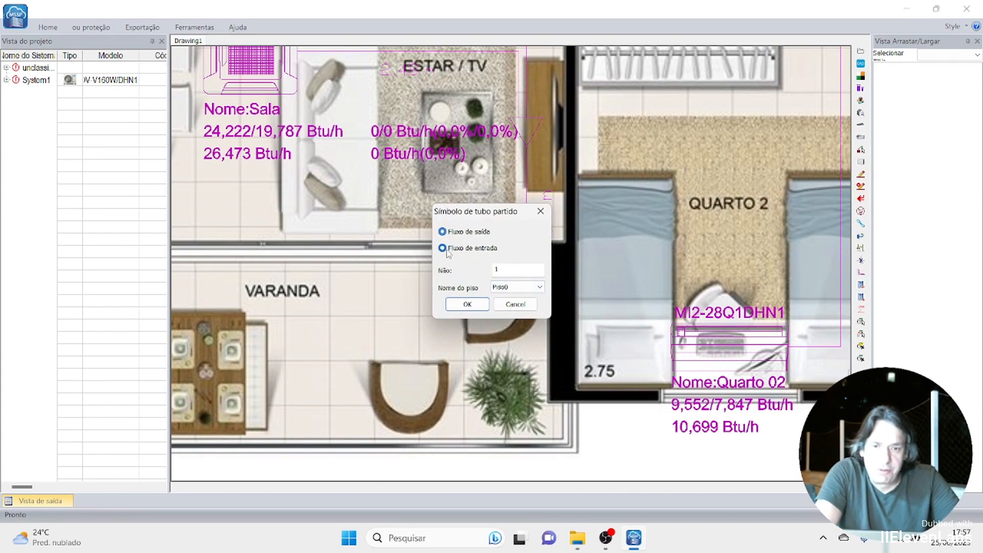
pyautogui.click(487, 304)
pyautogui.scroll(3, 492, 299)
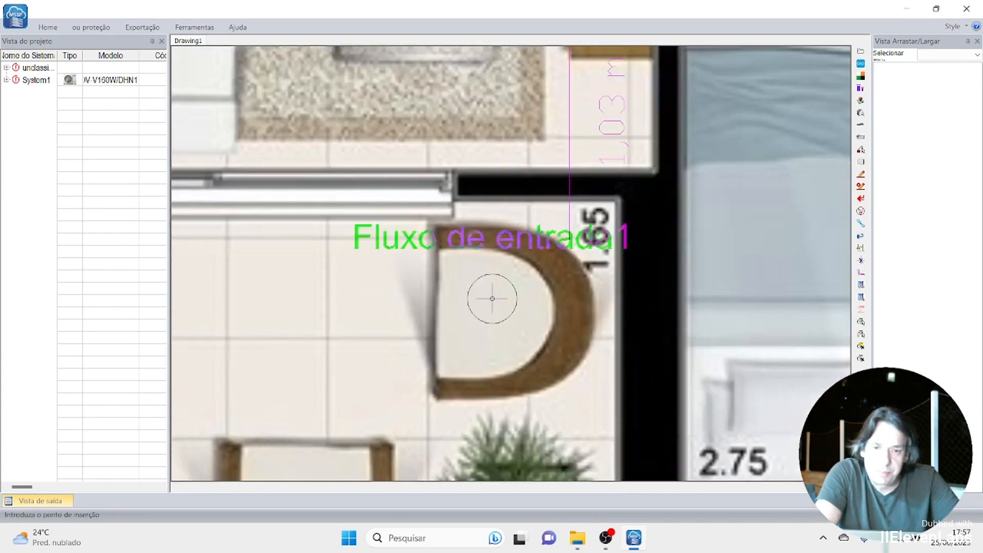
pyautogui.click(569, 239)
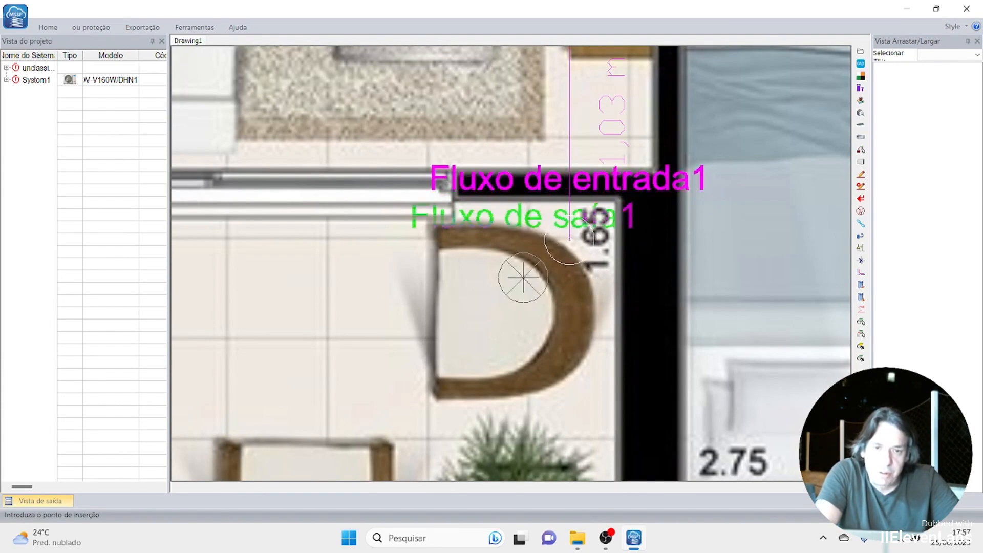
pyautogui.press('Escape')
# - Calculate the whole system with the linked outdoor and indoor unit piping
pyautogui.scroll(-4, 665, 230)
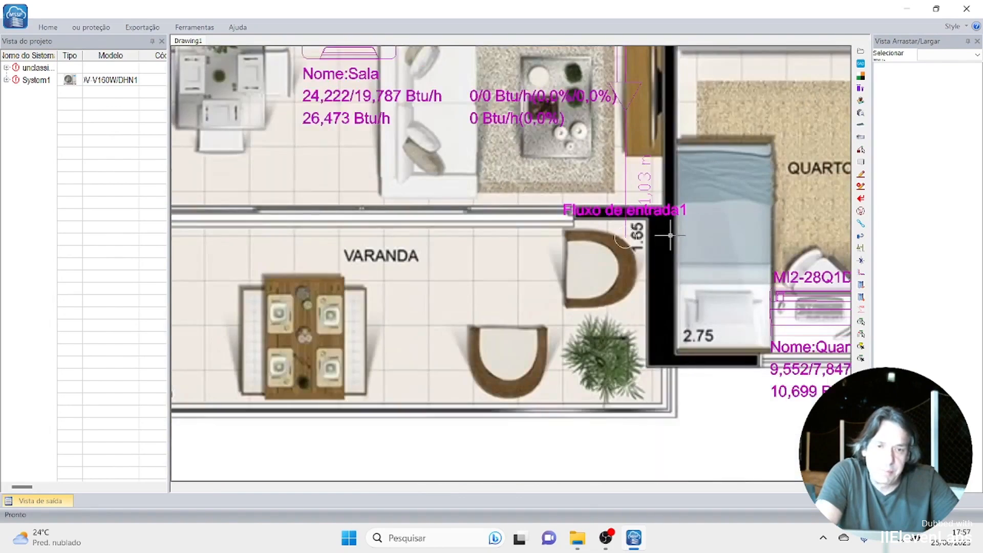
pyautogui.scroll(-5, 650, 236)
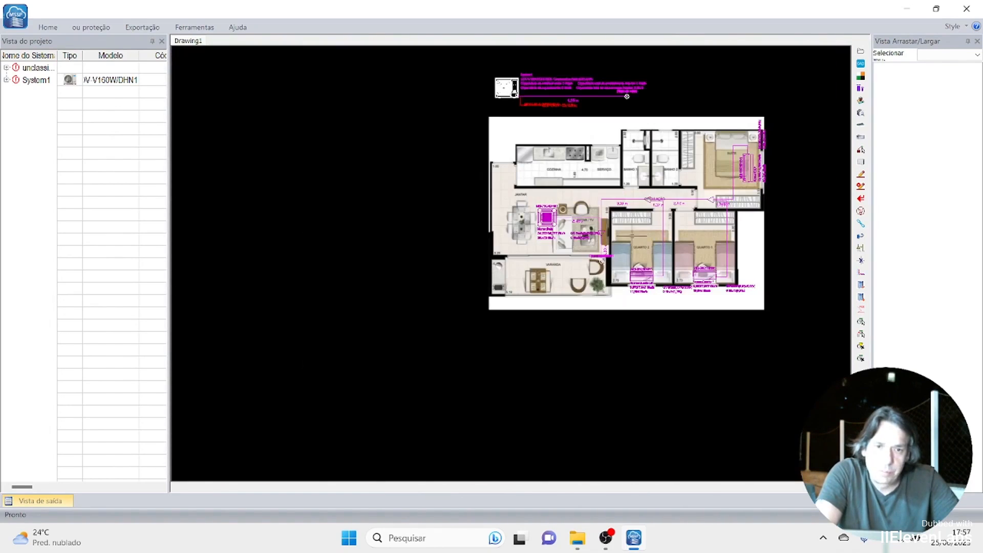
pyautogui.scroll(2, 640, 233)
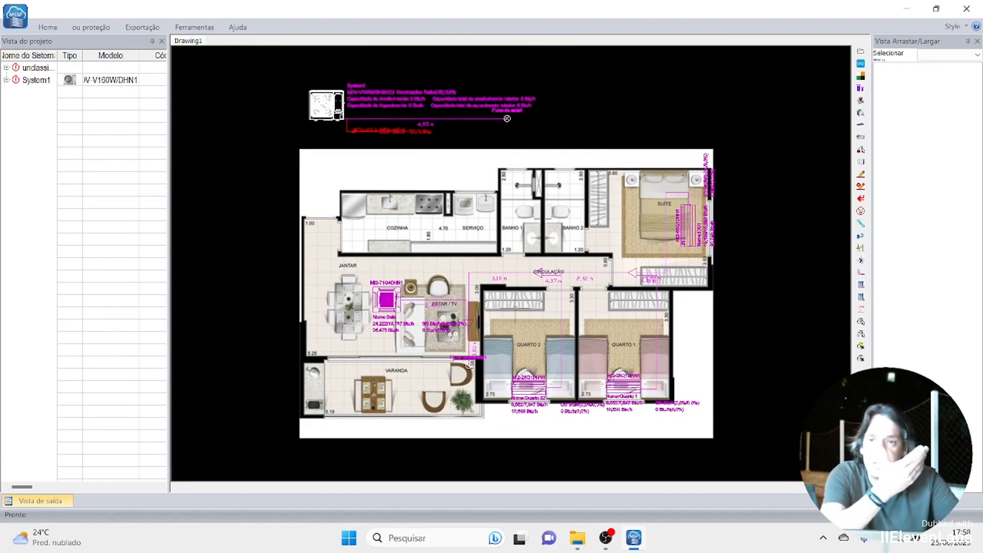
pyautogui.click(49, 27)
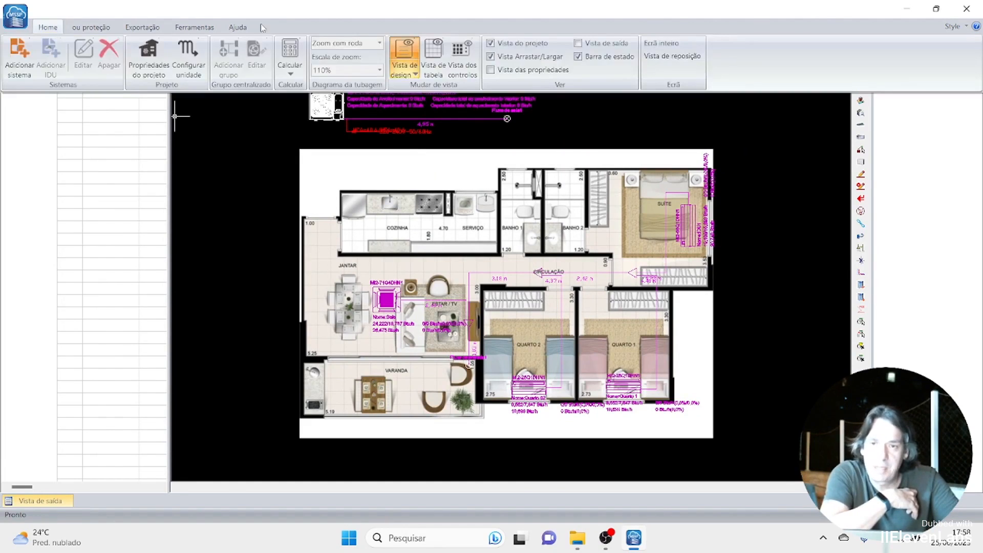
pyautogui.click(292, 53)
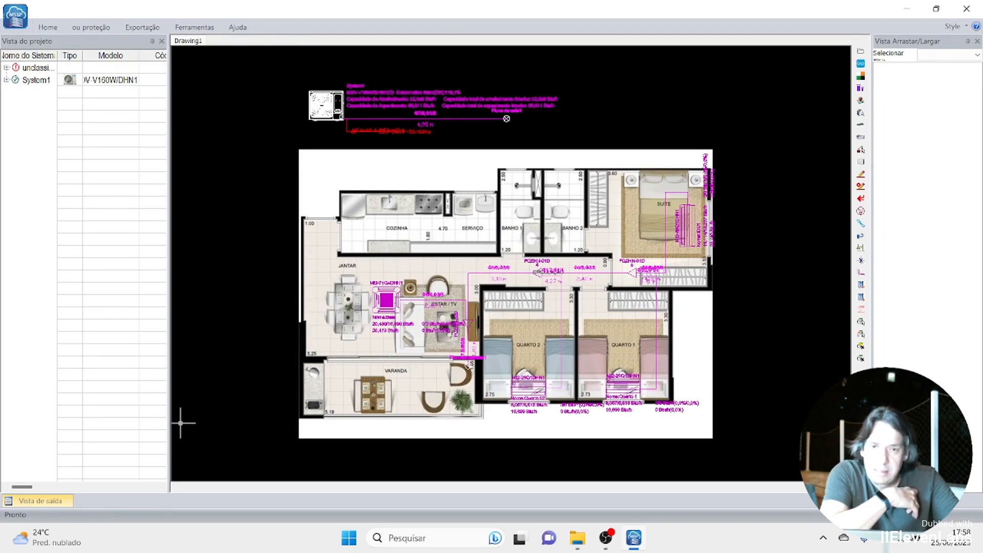
# - Check which indoor units are assigned to System1
pyautogui.click(29, 506)
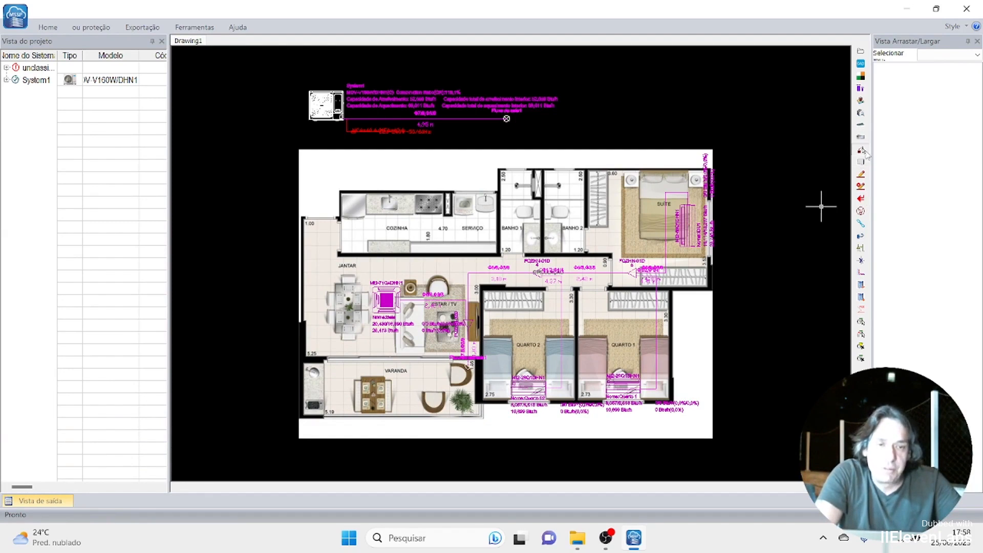
pyautogui.click(862, 151)
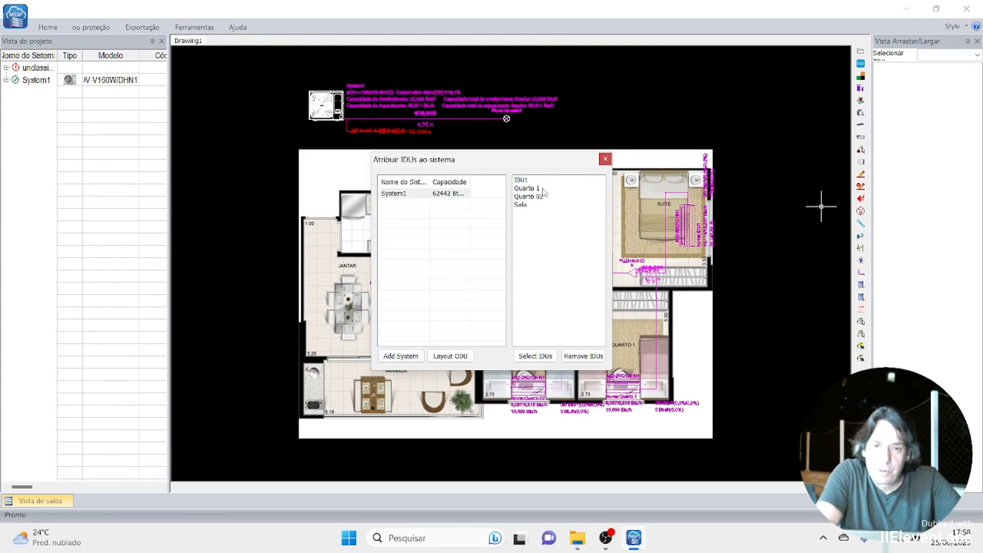
pyautogui.click(605, 160)
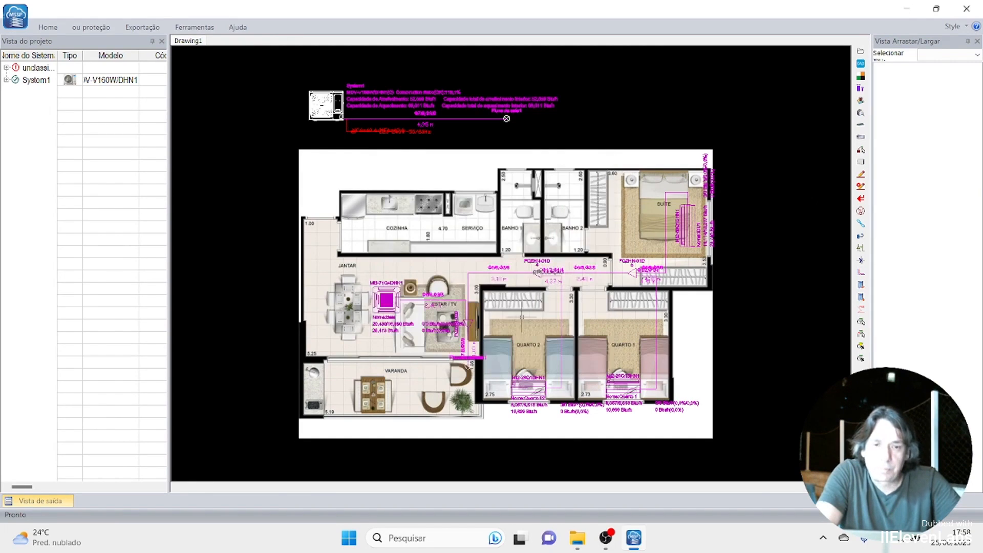
# - Generate a PDF report for System1 with all report items included
pyautogui.scroll(2, 516, 323)
pyautogui.scroll(-2, 516, 323)
pyautogui.moveTo(513, 243); pyautogui.dragTo(535, 269, button='middle')
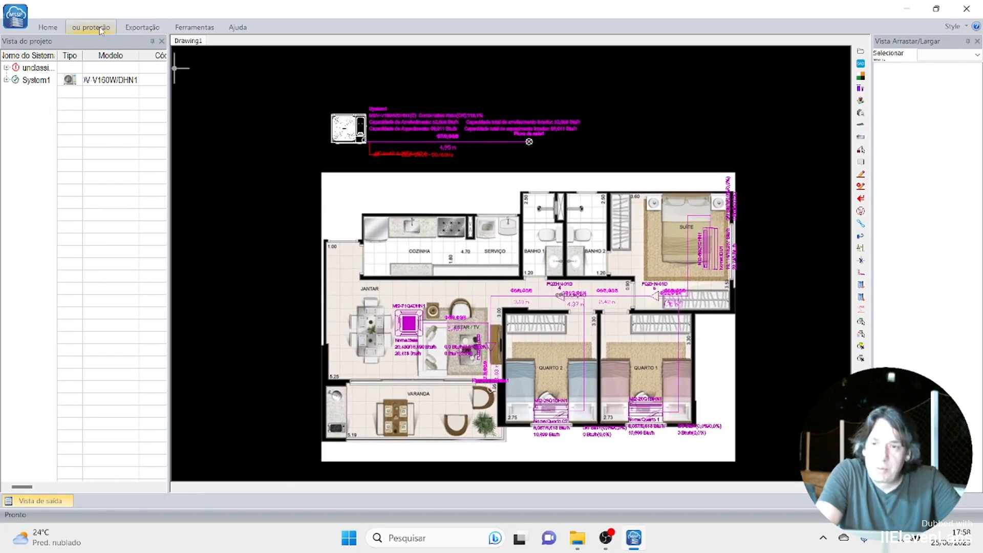
pyautogui.click(142, 27)
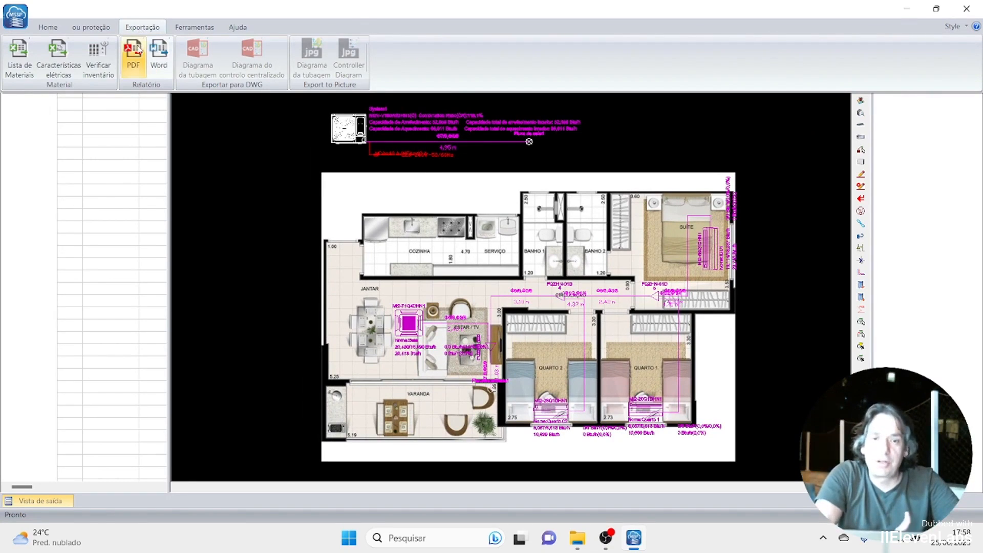
pyautogui.click(139, 50)
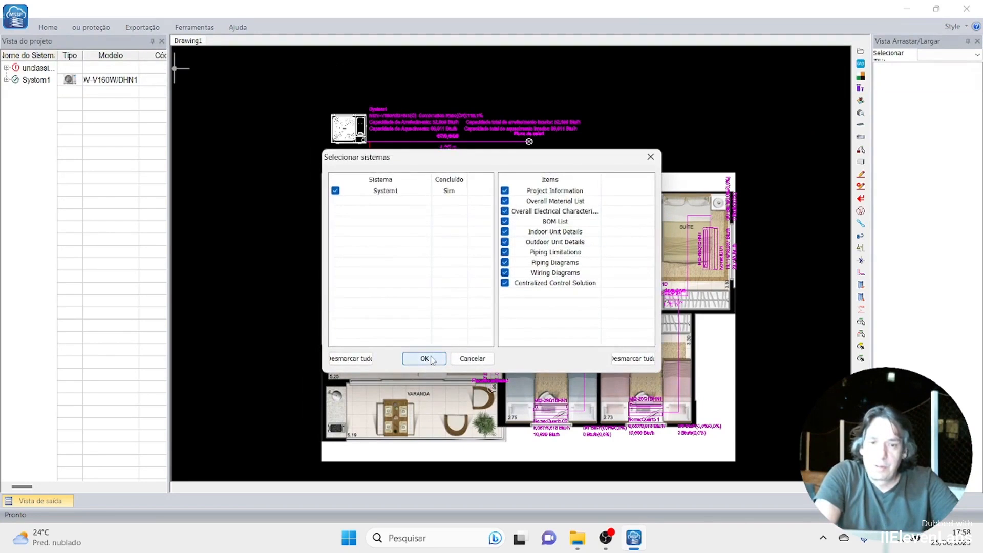
pyautogui.click(431, 358)
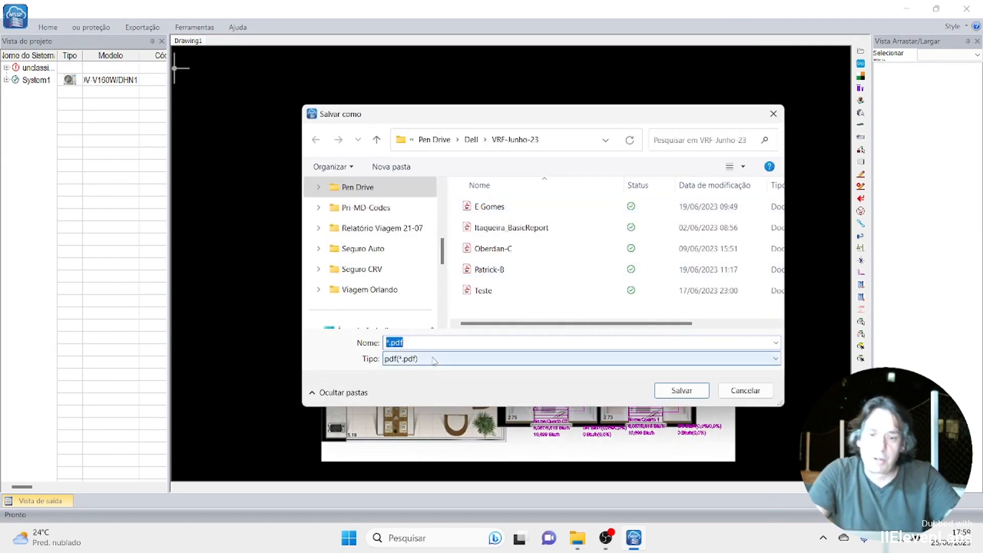
# - Save the PDF report as Tutorial-Midea in the VRF-Junho-23 folder
pyautogui.write('Tutori')
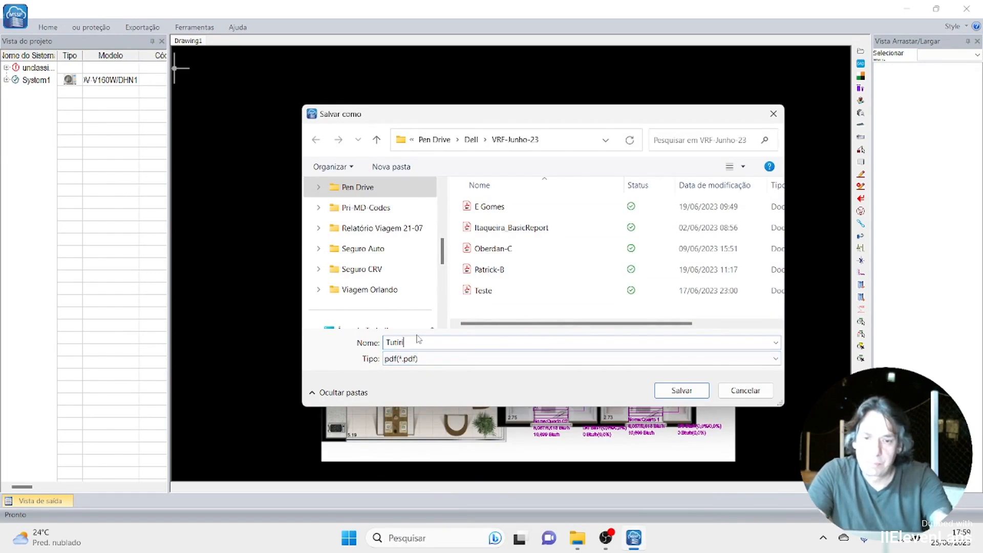
pyautogui.press('BackSpace')
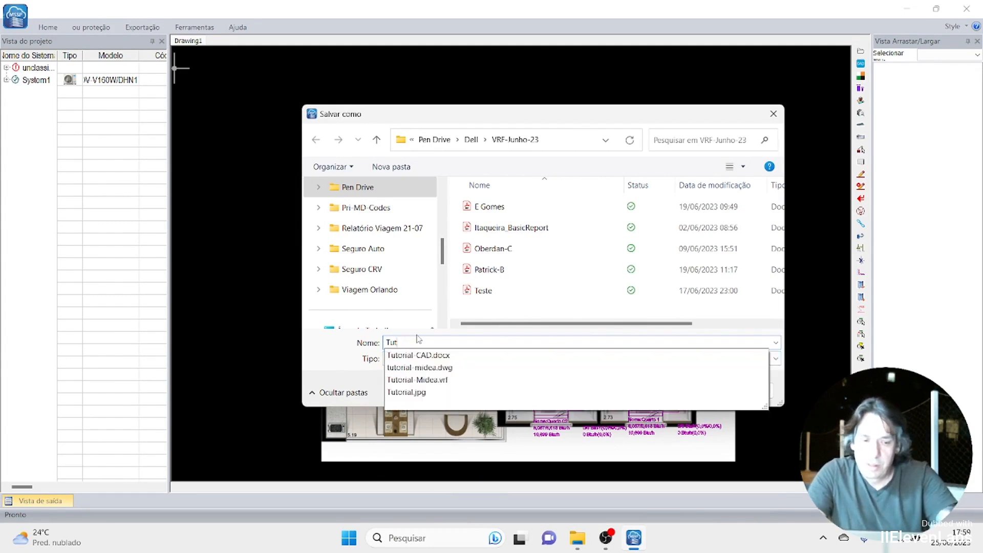
pyautogui.write('or')
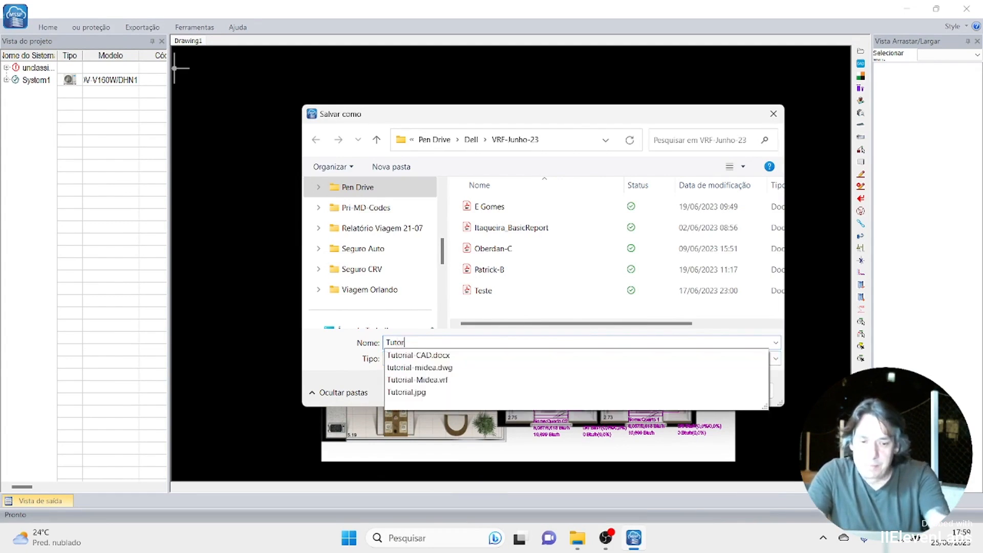
pyautogui.write('ial-')
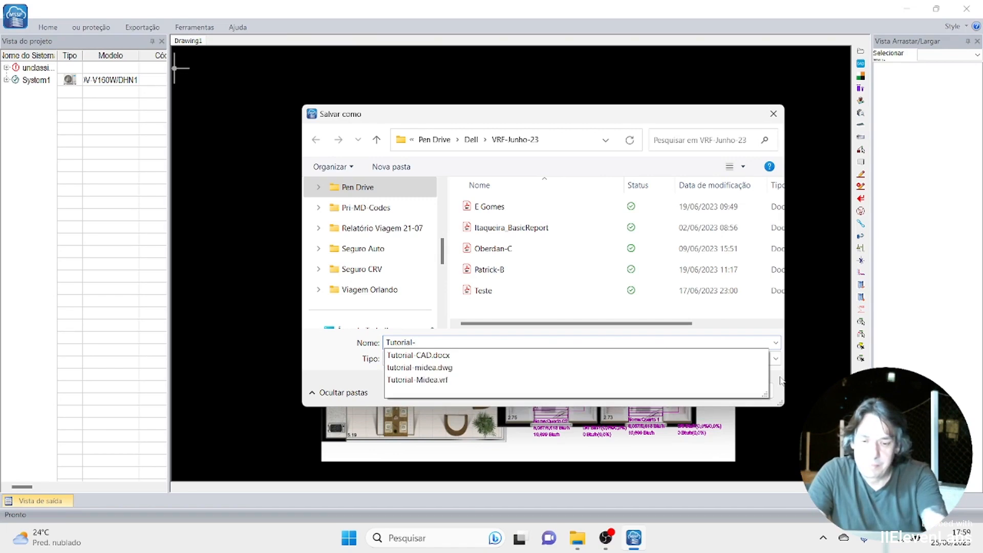
pyautogui.write('Midea')
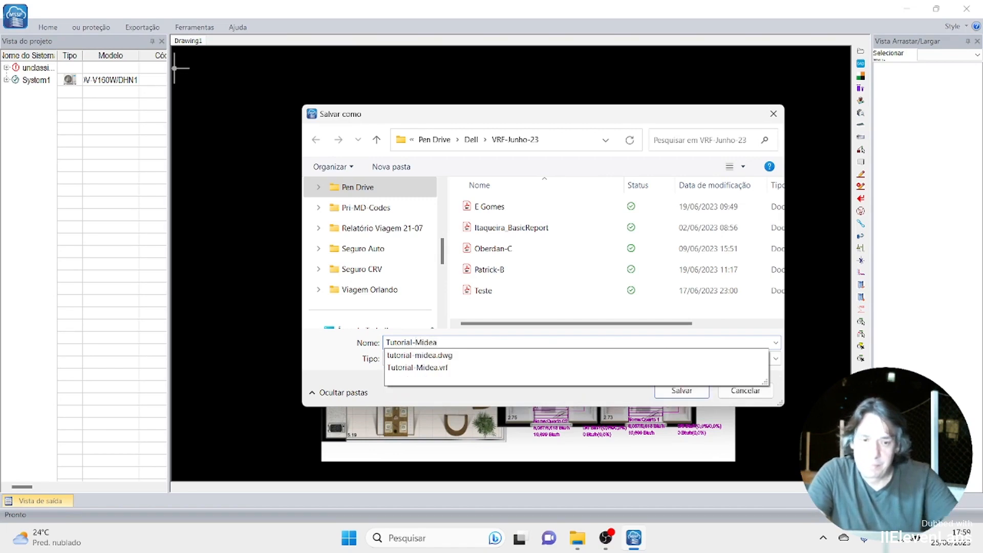
pyautogui.click(681, 390)
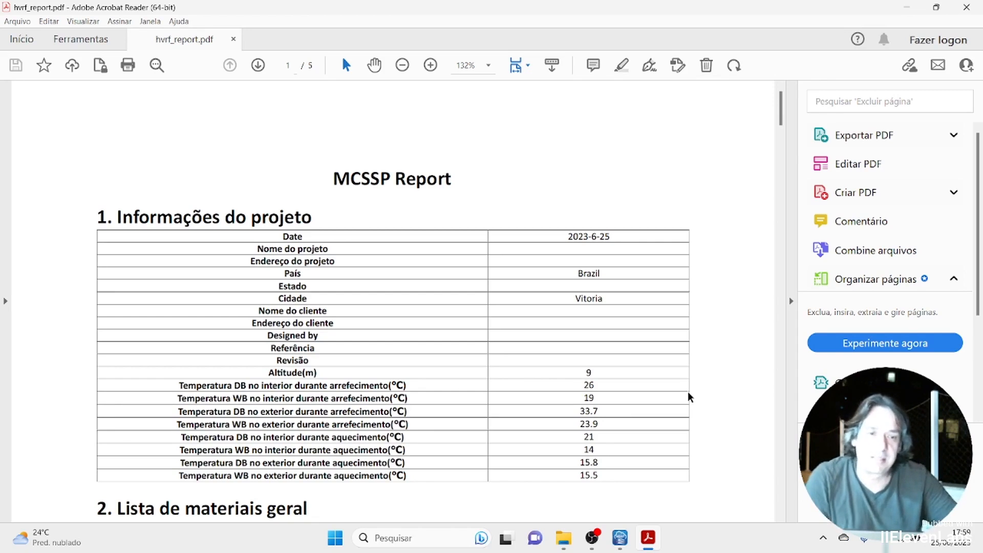
# - Read through the PDF report from the project information and material lists to the piping details tables, with the tools pane collapsed
pyautogui.click(791, 300)
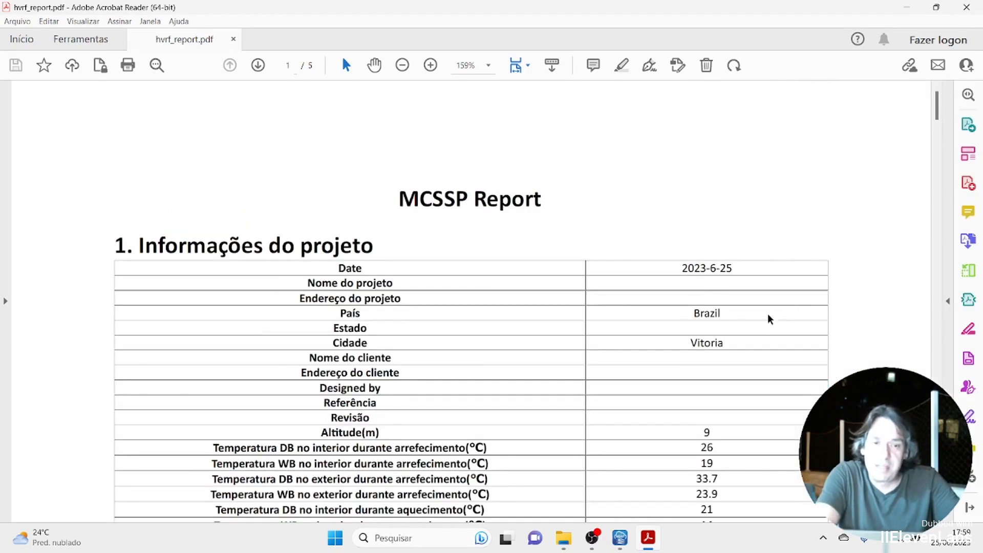
pyautogui.scroll(-3, 747, 338)
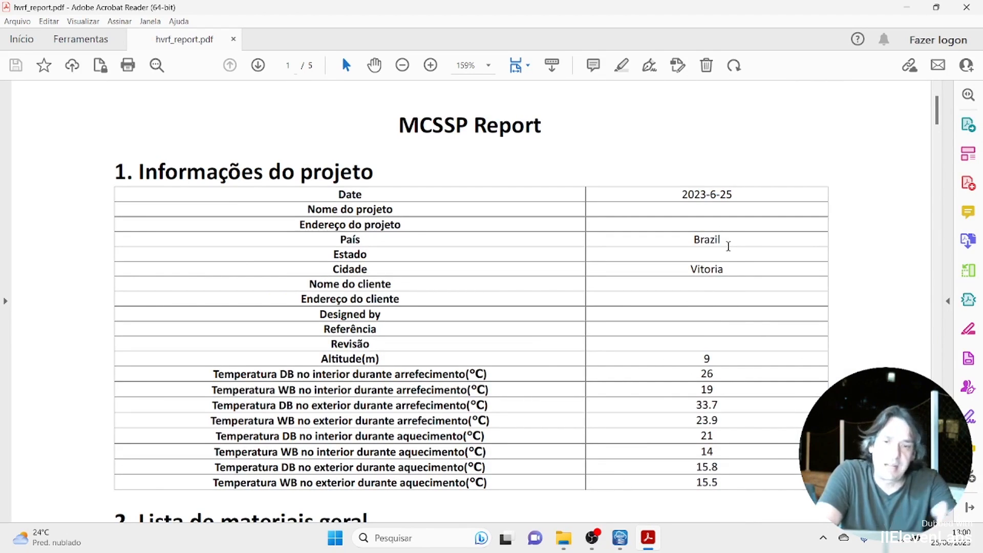
pyautogui.scroll(-5, 732, 281)
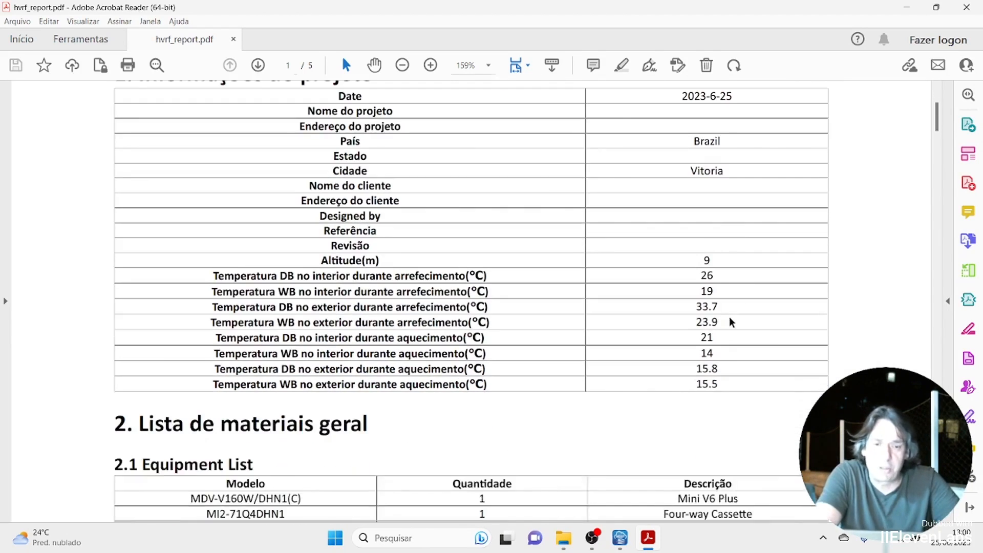
pyautogui.scroll(-5, 731, 321)
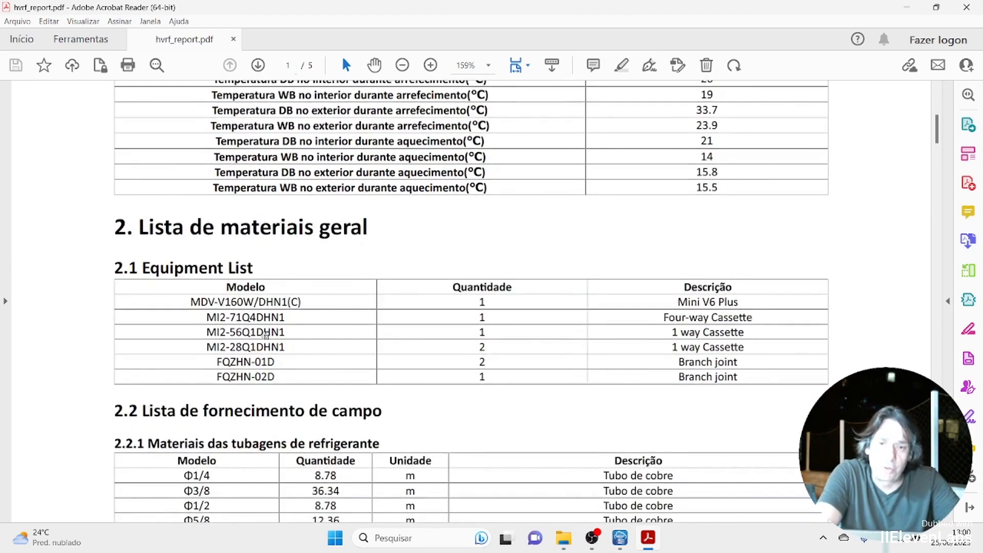
pyautogui.scroll(-6, 483, 317)
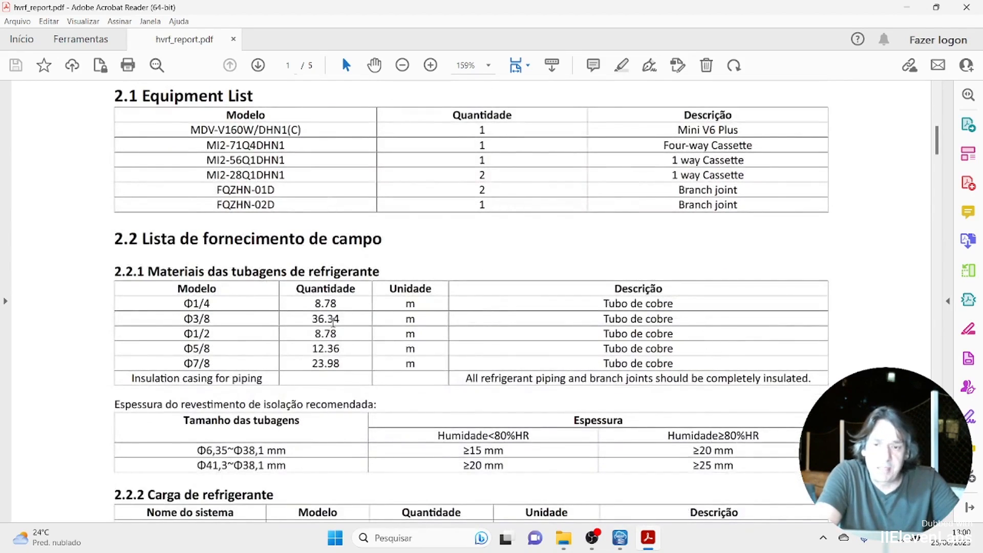
pyautogui.scroll(-20, 447, 355)
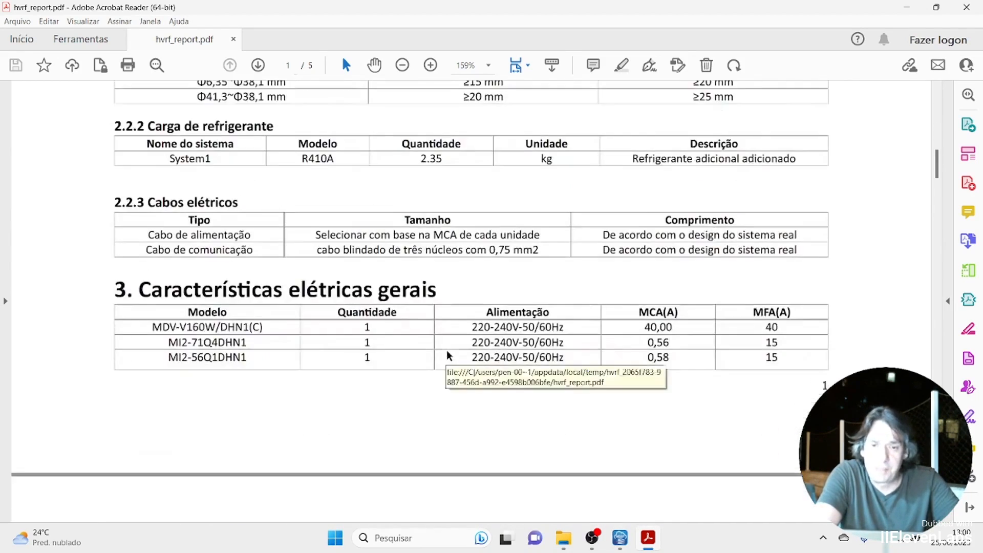
pyautogui.scroll(-20, 447, 355)
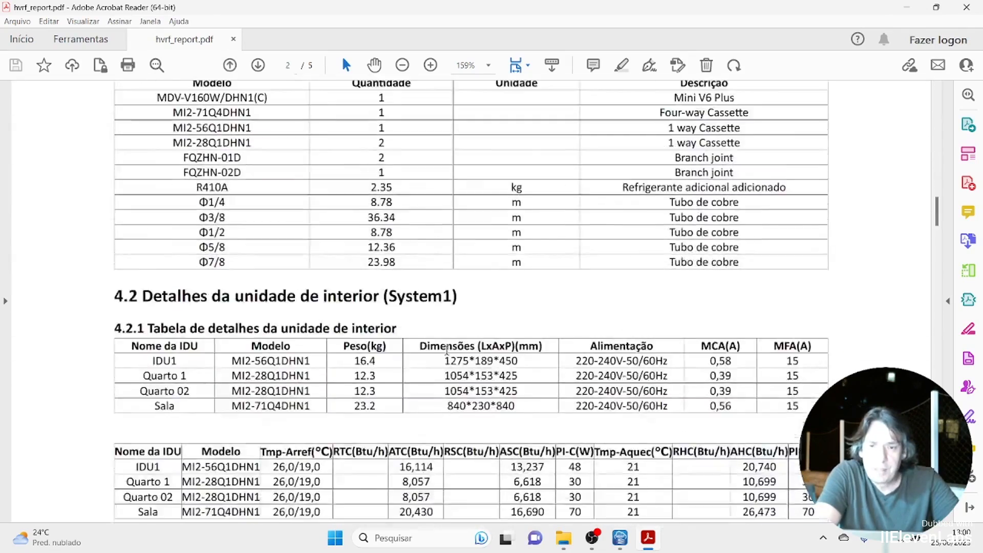
pyautogui.scroll(-20, 446, 355)
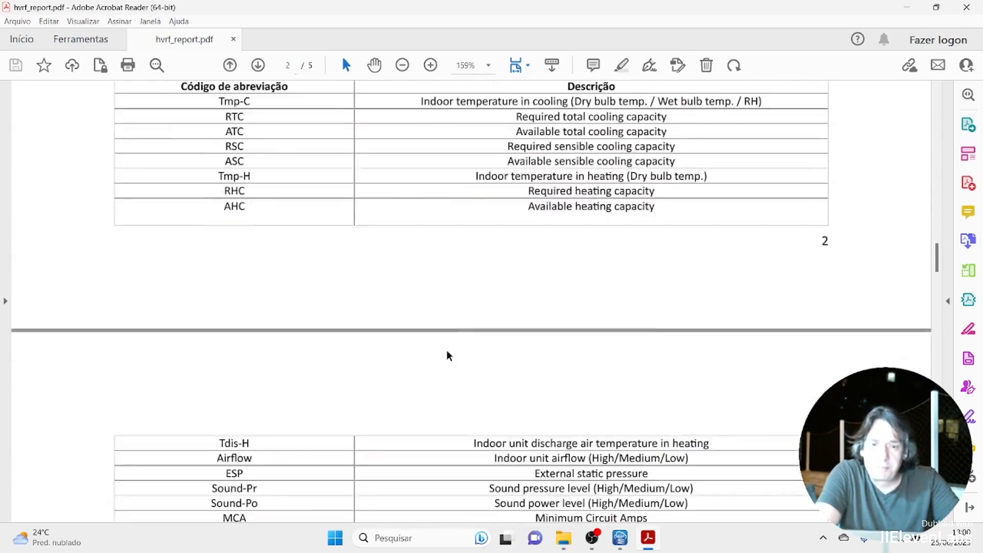
pyautogui.scroll(-20, 447, 354)
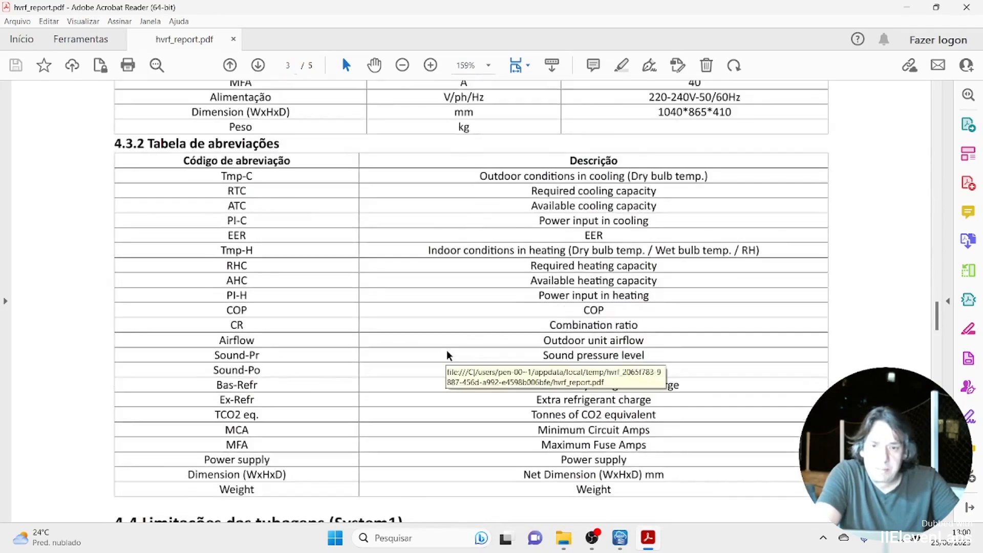
pyautogui.scroll(-20, 447, 355)
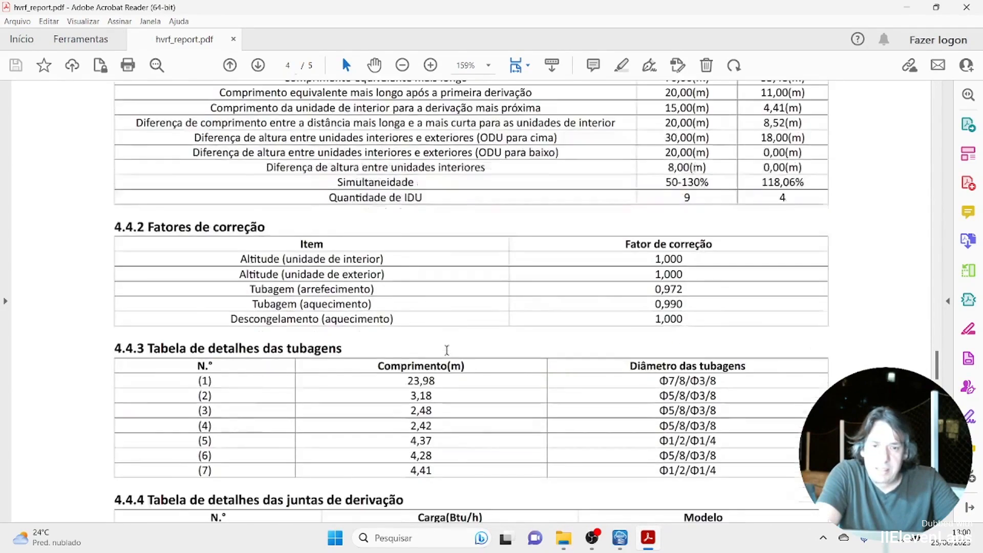
# - Examine the outdoor unit and first branch joints in the report's System1 piping diagram at 400% zoom
pyautogui.scroll(-5, 446, 350)
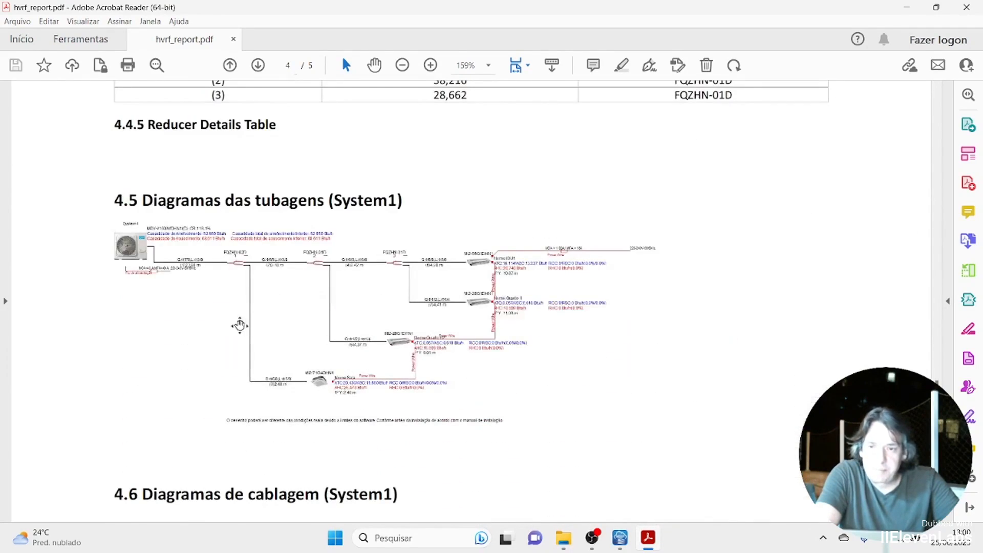
pyautogui.scroll(2, 231, 317)
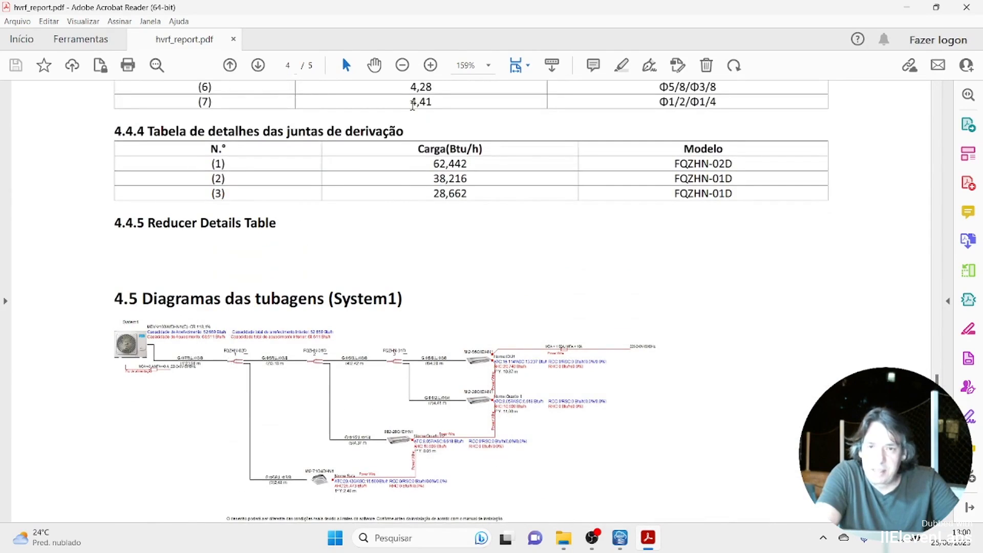
pyautogui.click(430, 65)
pyautogui.click(430, 65)
pyautogui.click(430, 65)
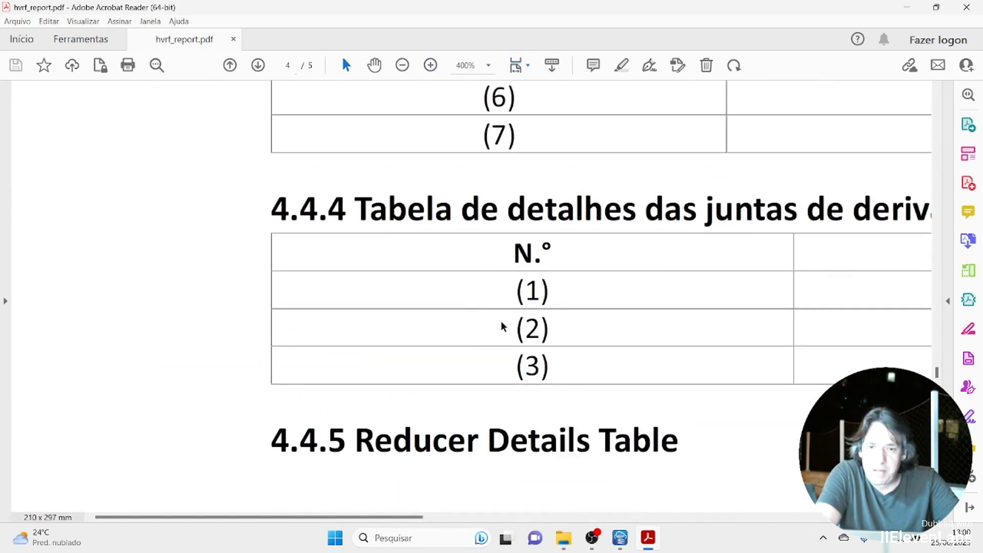
pyautogui.scroll(-6, 502, 325)
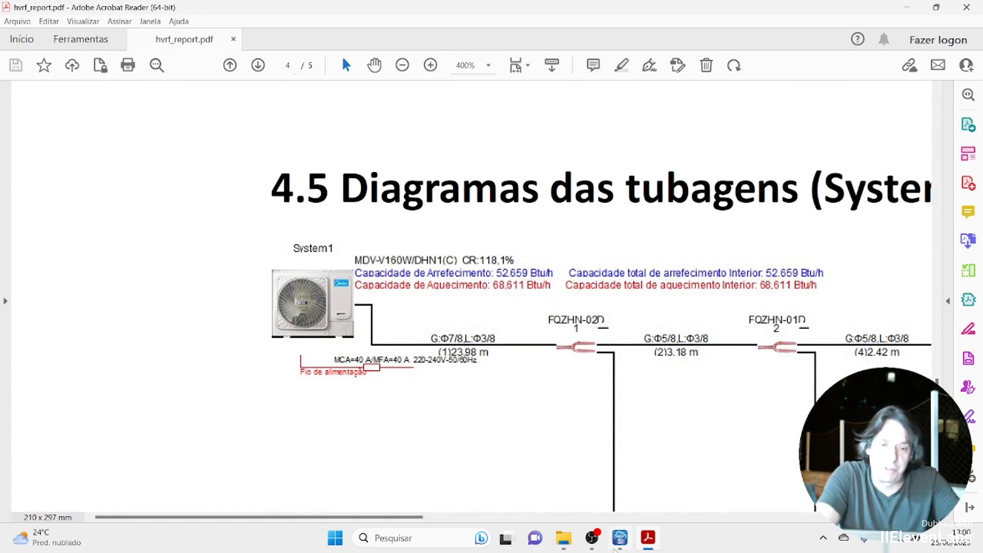
# - Switch to the VRF design drawing and examine the pipe lengths from the outdoor unit's broken pipe sign to the living-room inlet and branch joint
pyautogui.click(620, 547)
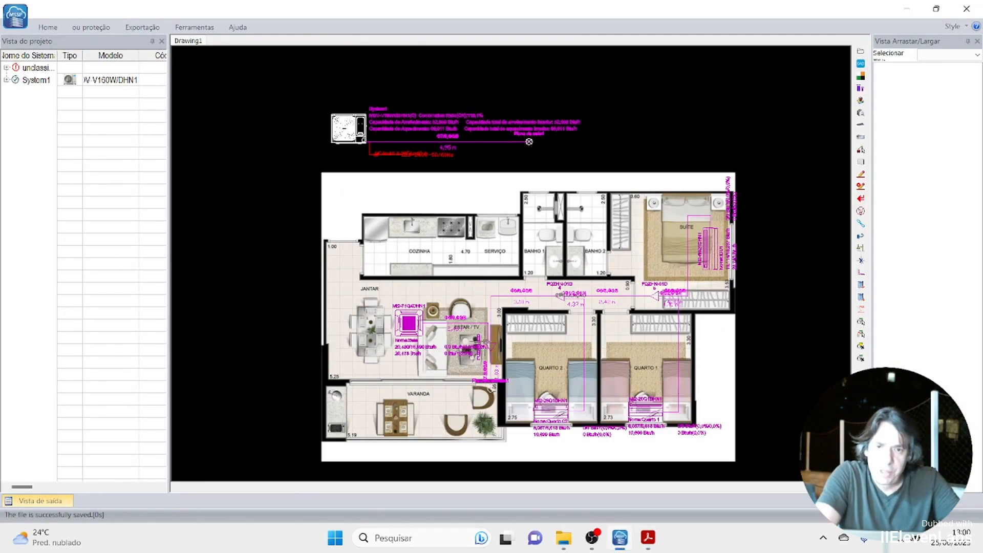
pyautogui.scroll(3, 465, 285)
pyautogui.scroll(2, 465, 286)
pyautogui.moveTo(435, 143)
pyautogui.mouseDown(button='middle')
pyautogui.moveTo(578, 300)
pyautogui.moveTo(641, 387)
pyautogui.mouseUp(button='middle')
pyautogui.moveTo(499, 78); pyautogui.dragTo(500, 171, button='middle')
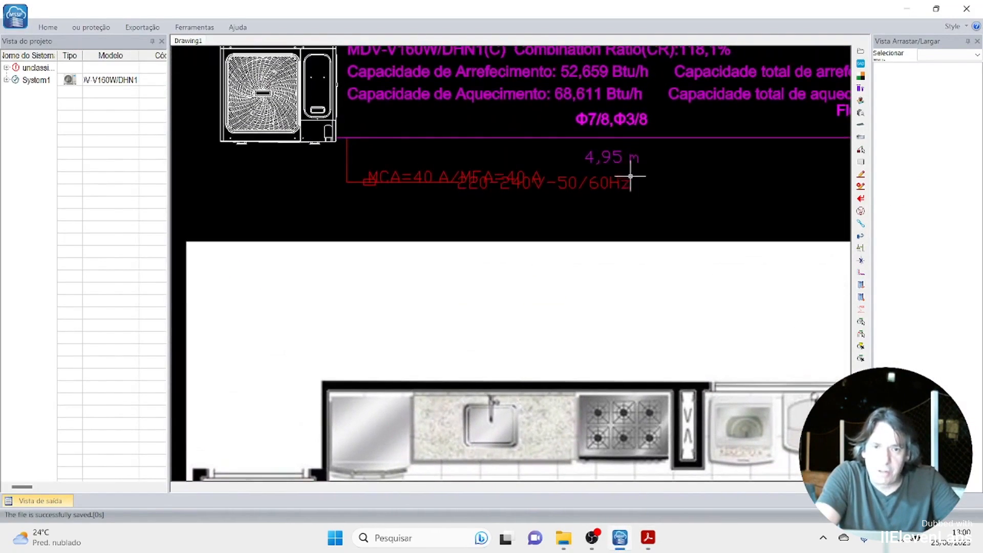
pyautogui.scroll(-2, 642, 180)
pyautogui.moveTo(606, 288); pyautogui.dragTo(546, 40, button='middle')
pyautogui.moveTo(569, 270); pyautogui.dragTo(542, 134, button='middle')
pyautogui.scroll(3, 639, 305)
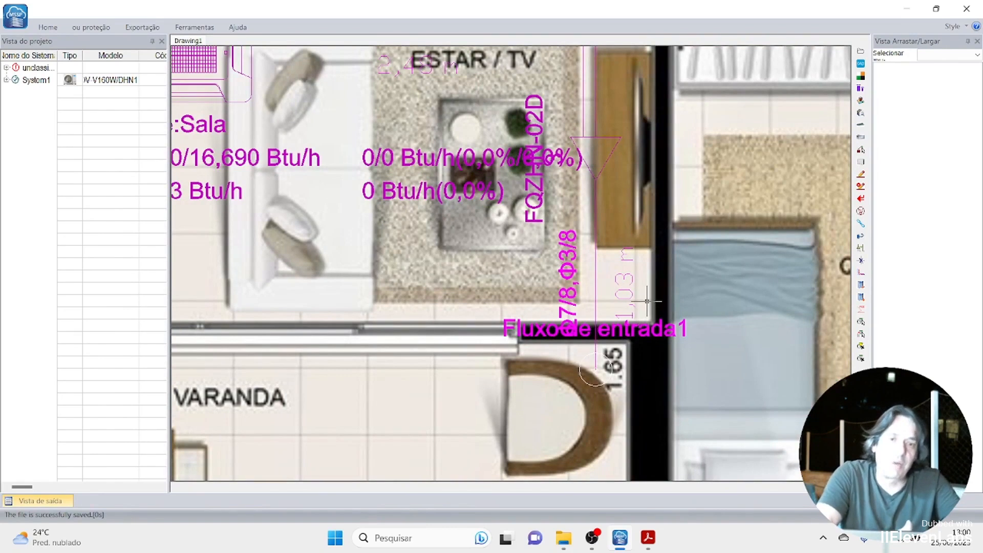
pyautogui.moveTo(616, 204); pyautogui.dragTo(643, 383, button='middle')
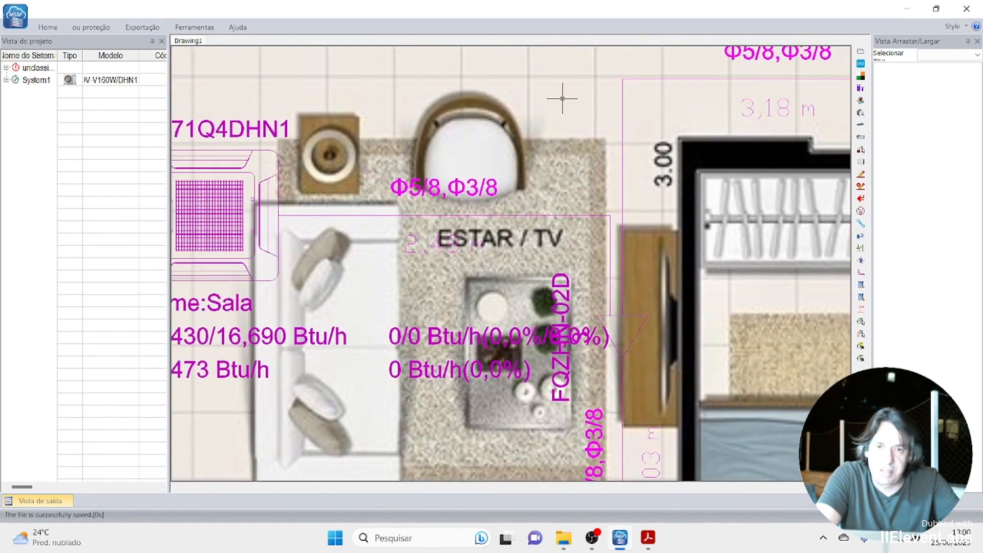
pyautogui.scroll(-3, 562, 97)
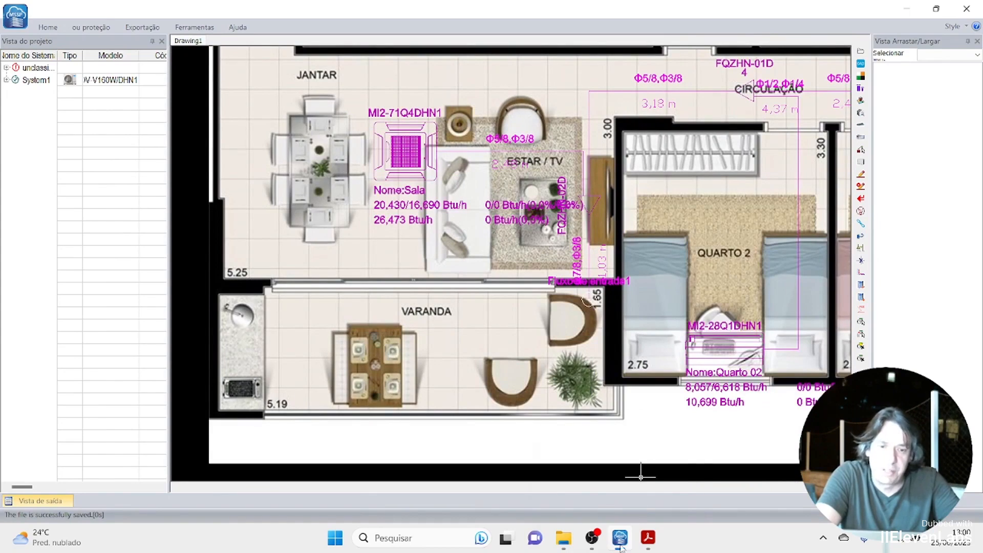
# - Switch back to the PDF report in Acrobat Reader and examine the whole System1 piping diagram at 200% zoom
pyautogui.click(648, 538)
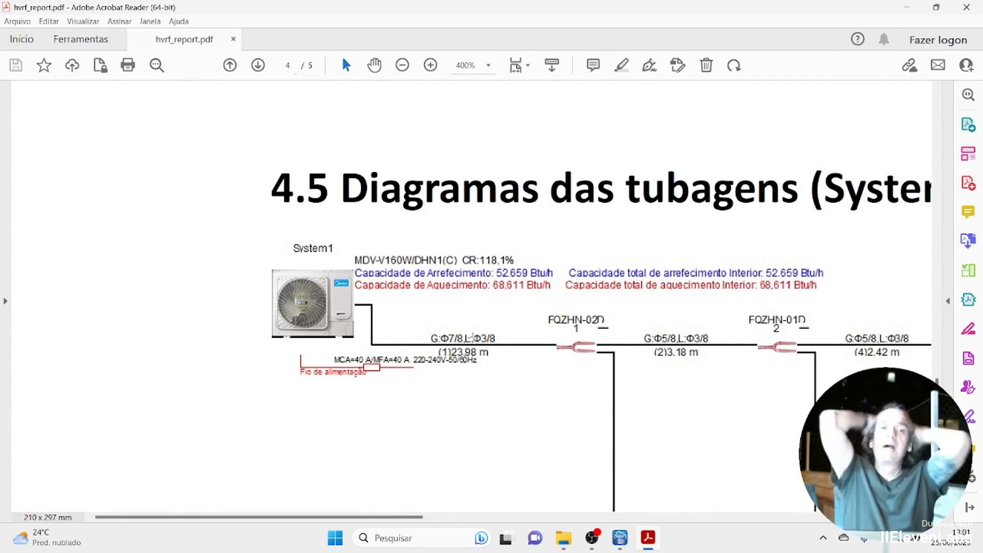
pyautogui.scroll(-4, 674, 344)
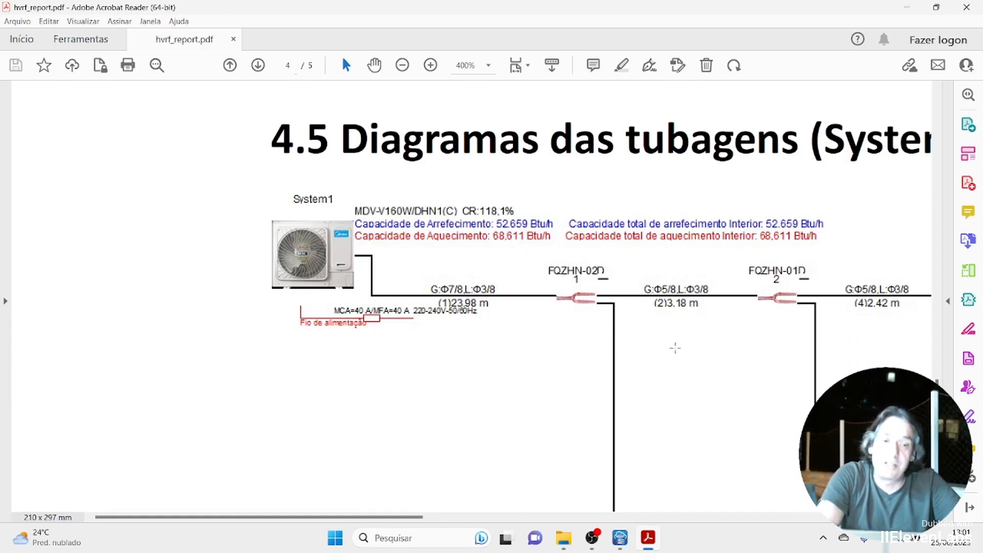
pyautogui.click(402, 65)
pyautogui.click(402, 65)
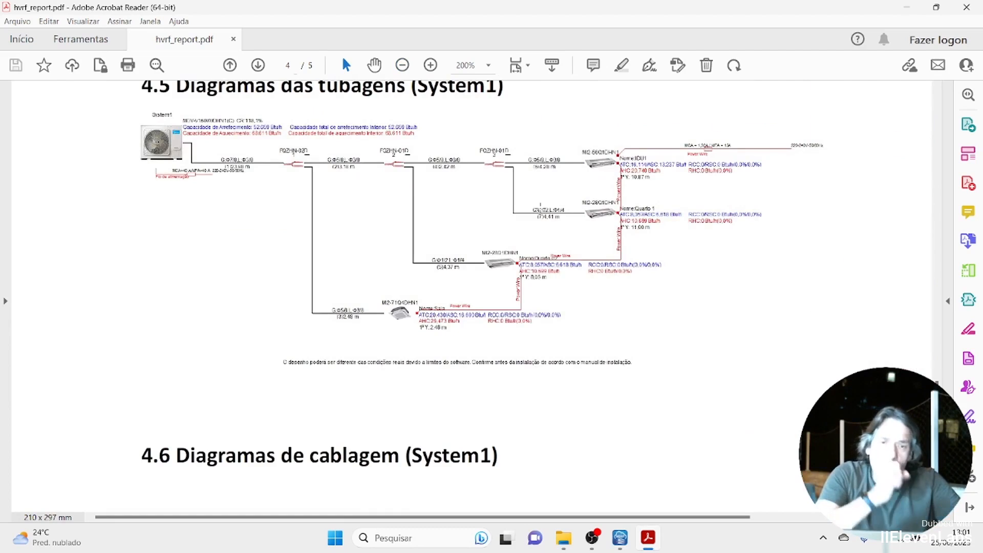
pyautogui.scroll(-2, 627, 232)
pyautogui.scroll(5, 627, 231)
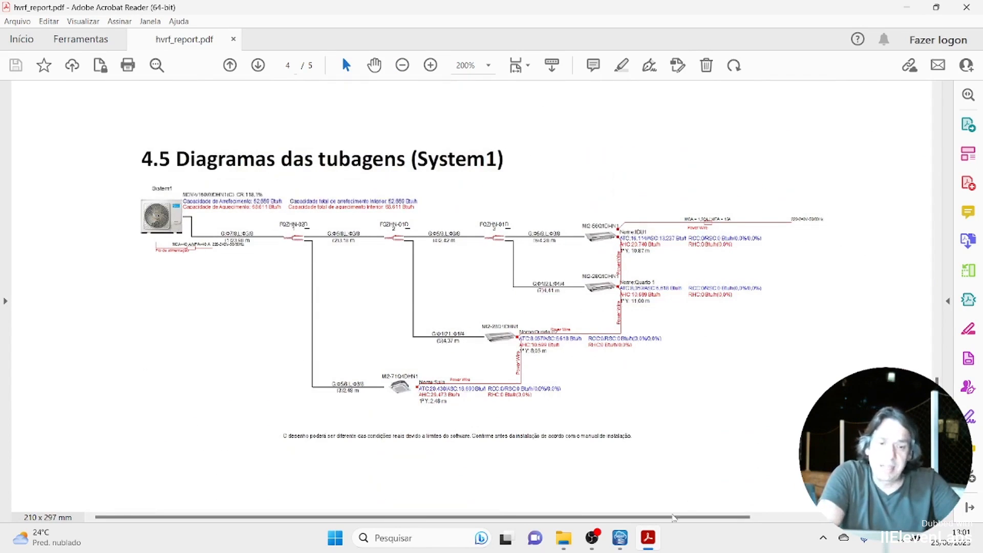
# - Return to the VRF design drawing and draw the PQE communication wire starting from System1's outdoor unit
pyautogui.click(619, 538)
pyautogui.scroll(-3, 643, 310)
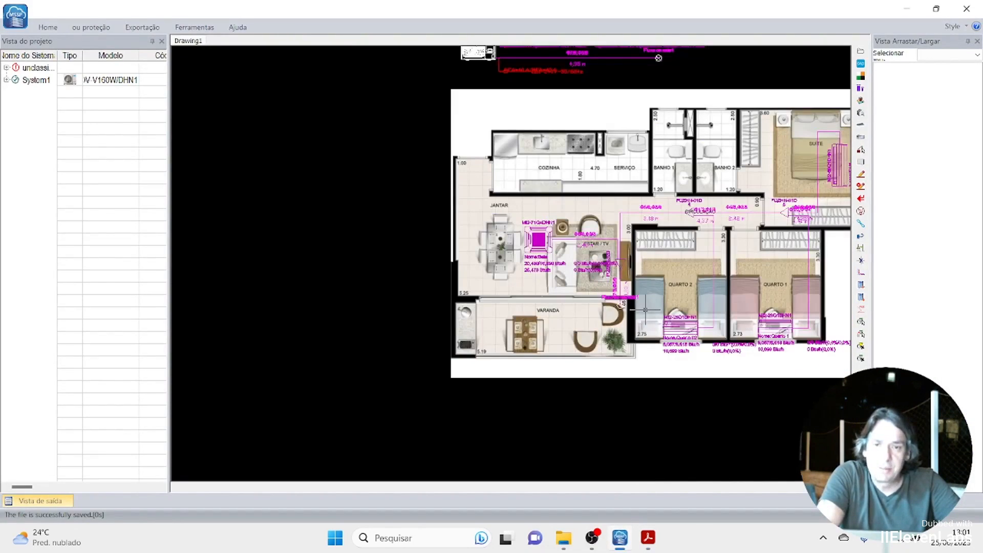
pyautogui.moveTo(656, 282); pyautogui.dragTo(535, 349, button='middle')
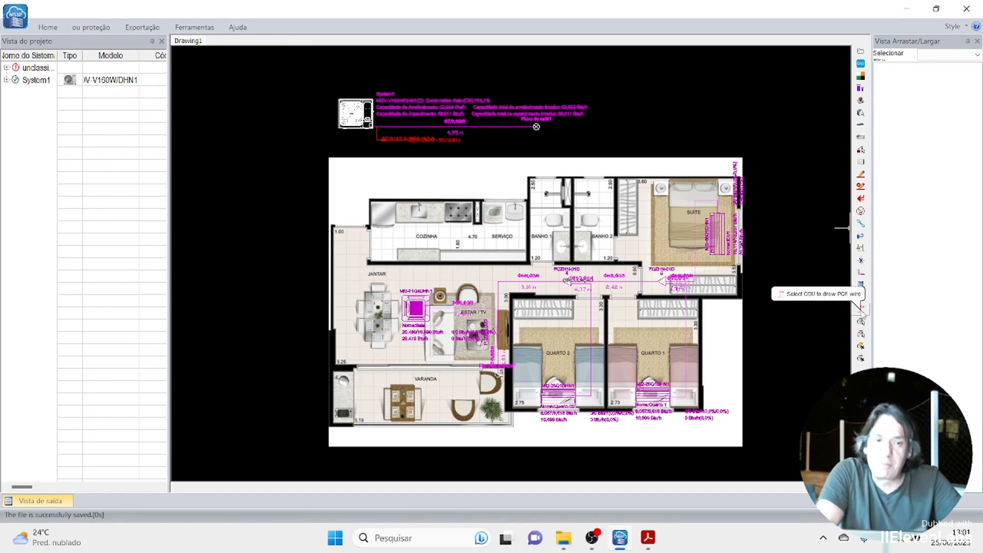
pyautogui.click(853, 303)
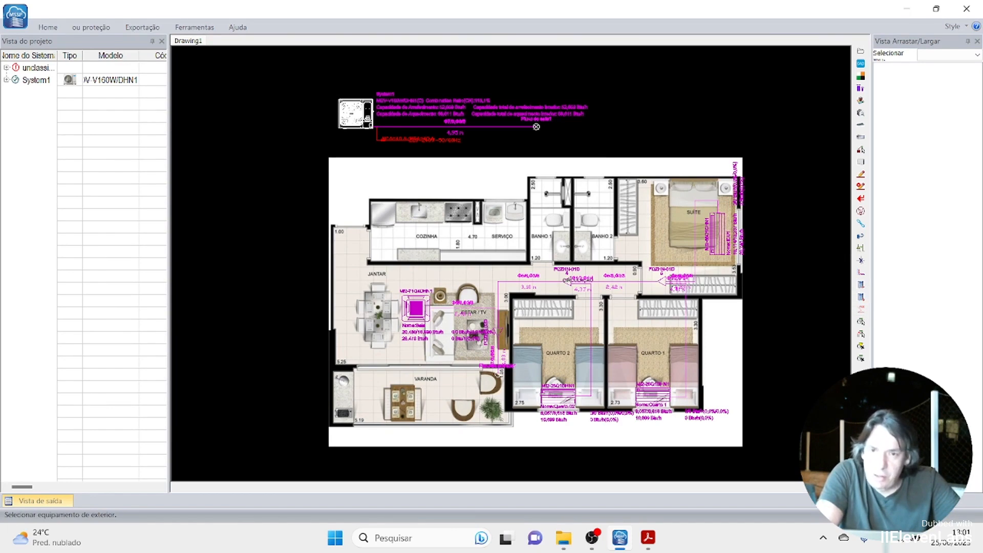
pyautogui.click(370, 124)
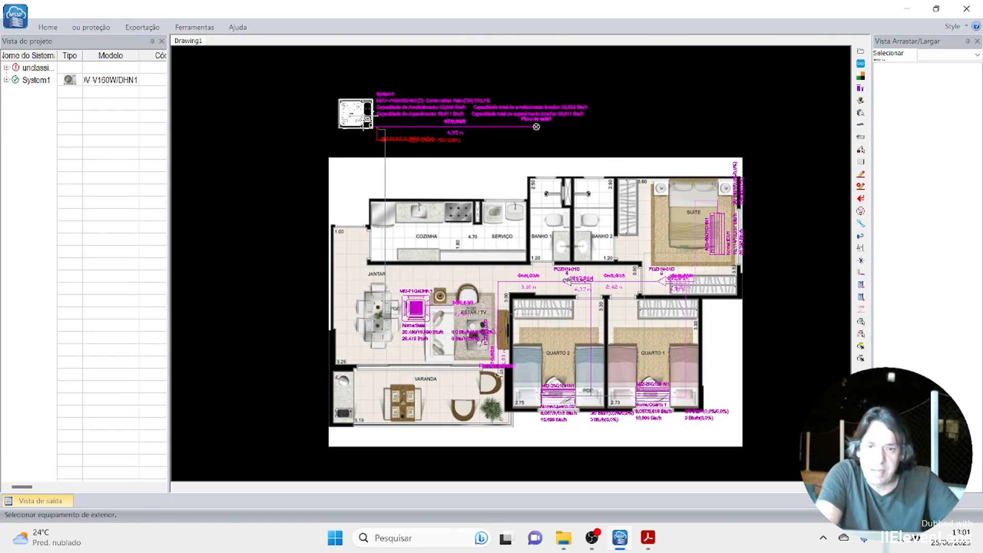
# - Follow the PQE wire across the floor plan from the outdoor unit through Sala, Quarto 2 and Quarto 1 to the Suíte unit
pyautogui.scroll(3, 417, 164)
pyautogui.scroll(-2, 417, 164)
pyautogui.scroll(1, 370, 126)
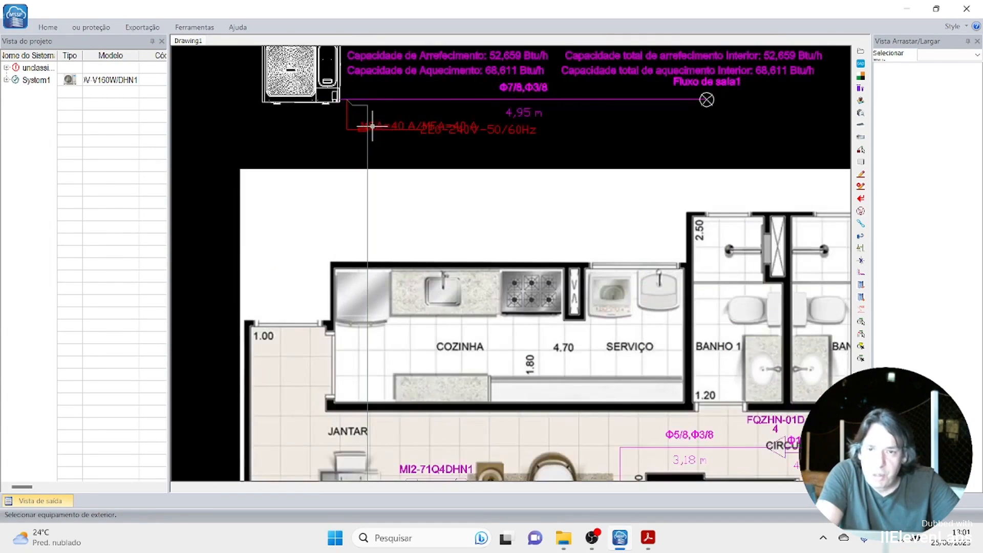
pyautogui.moveTo(433, 233)
pyautogui.mouseDown(button='middle')
pyautogui.moveTo(513, 4)
pyautogui.moveTo(452, 112)
pyautogui.mouseUp(button='middle')
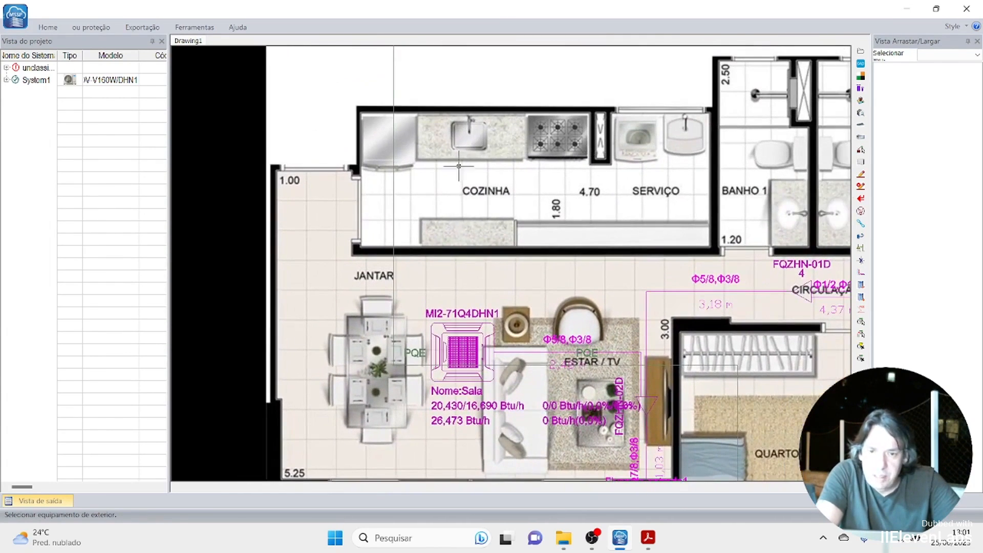
pyautogui.moveTo(537, 373); pyautogui.dragTo(387, 309, button='middle')
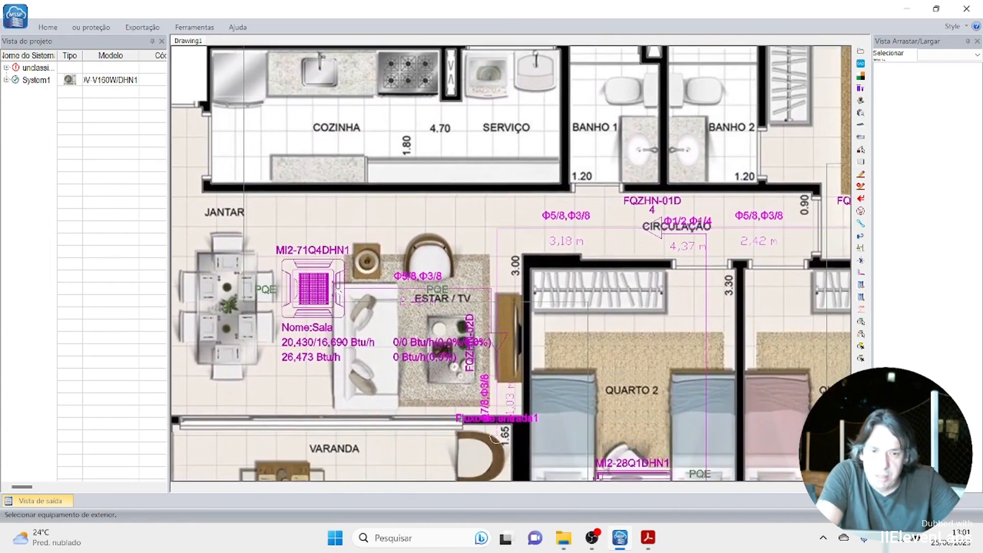
pyautogui.moveTo(636, 348); pyautogui.dragTo(534, 178, button='middle')
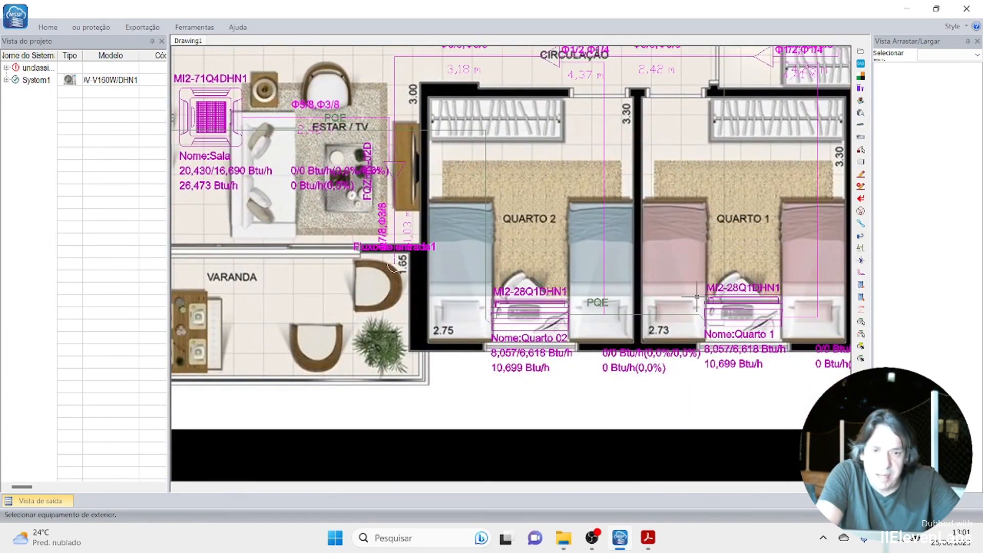
pyautogui.moveTo(693, 296); pyautogui.dragTo(516, 279, button='middle')
pyautogui.moveTo(609, 135); pyautogui.dragTo(533, 409, button='middle')
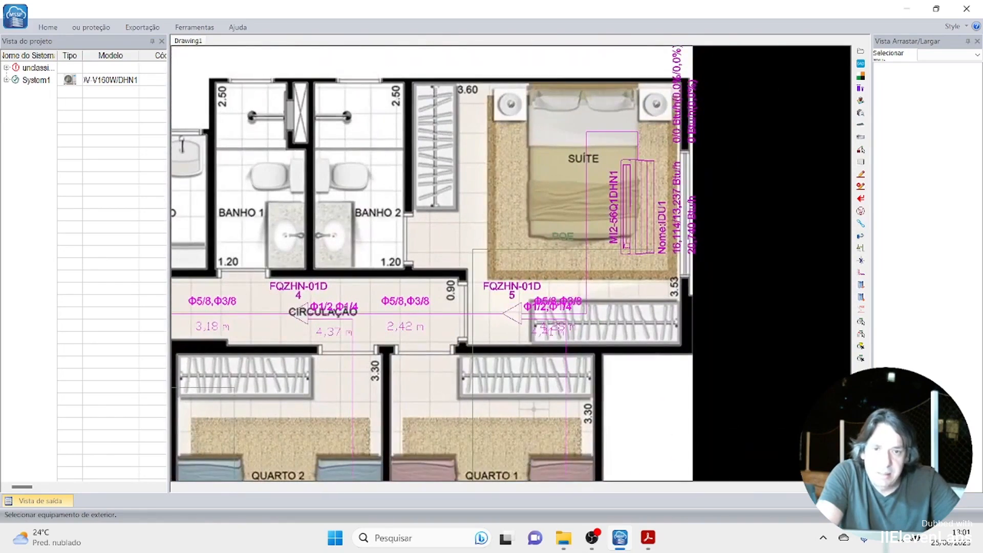
pyautogui.scroll(-3, 639, 253)
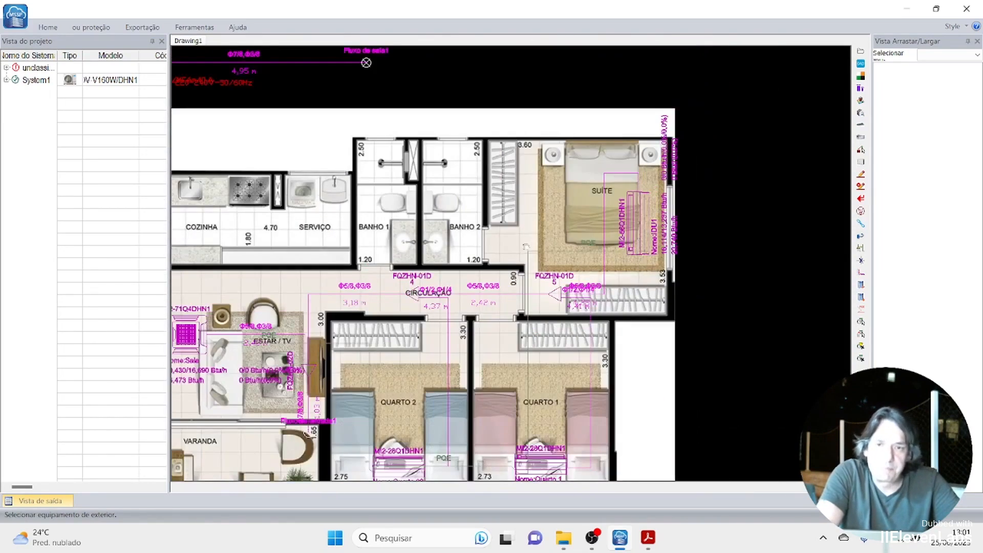
pyautogui.scroll(2, 665, 208)
pyautogui.moveTo(665, 207); pyautogui.dragTo(626, 182, button='middle')
pyautogui.scroll(-3, 626, 183)
pyautogui.scroll(3, 626, 182)
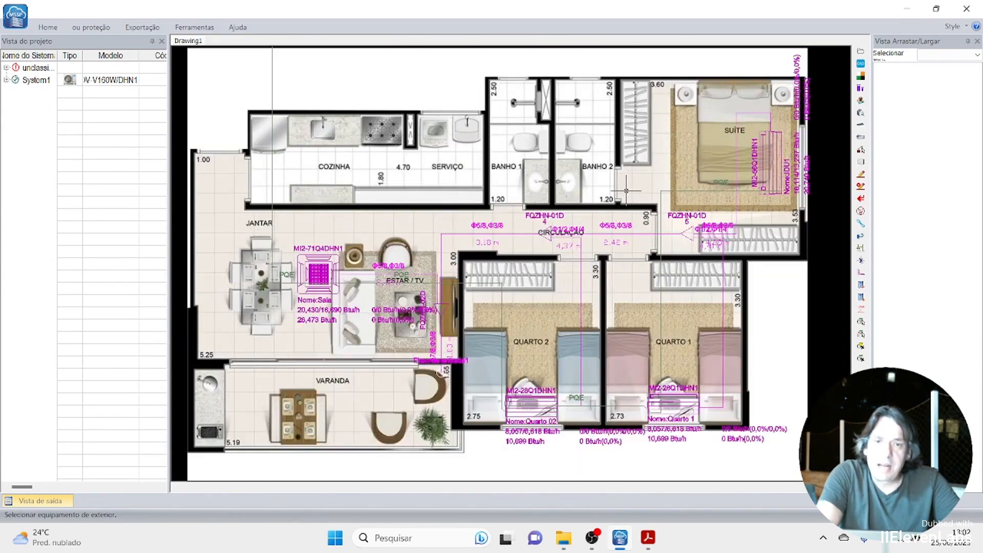
pyautogui.scroll(-2, 620, 194)
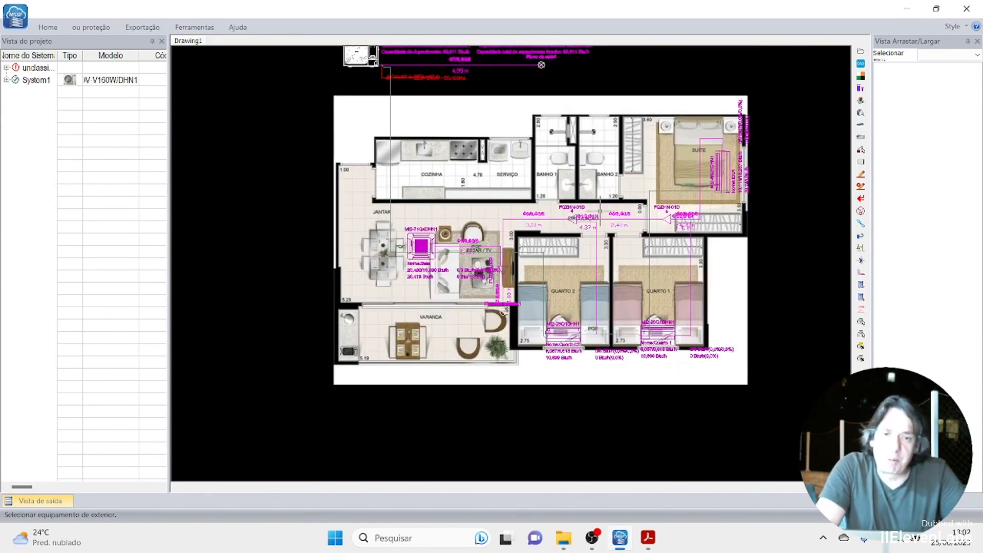
pyautogui.moveTo(610, 205)
pyautogui.mouseDown(button='middle')
pyautogui.moveTo(621, 231)
pyautogui.moveTo(597, 252)
pyautogui.moveTo(578, 251)
pyautogui.mouseUp(button='middle')
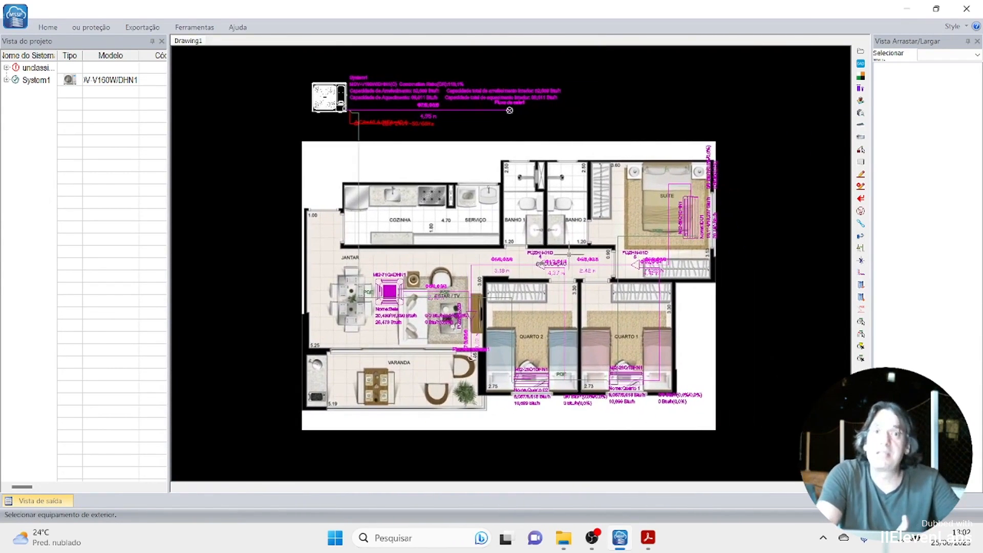